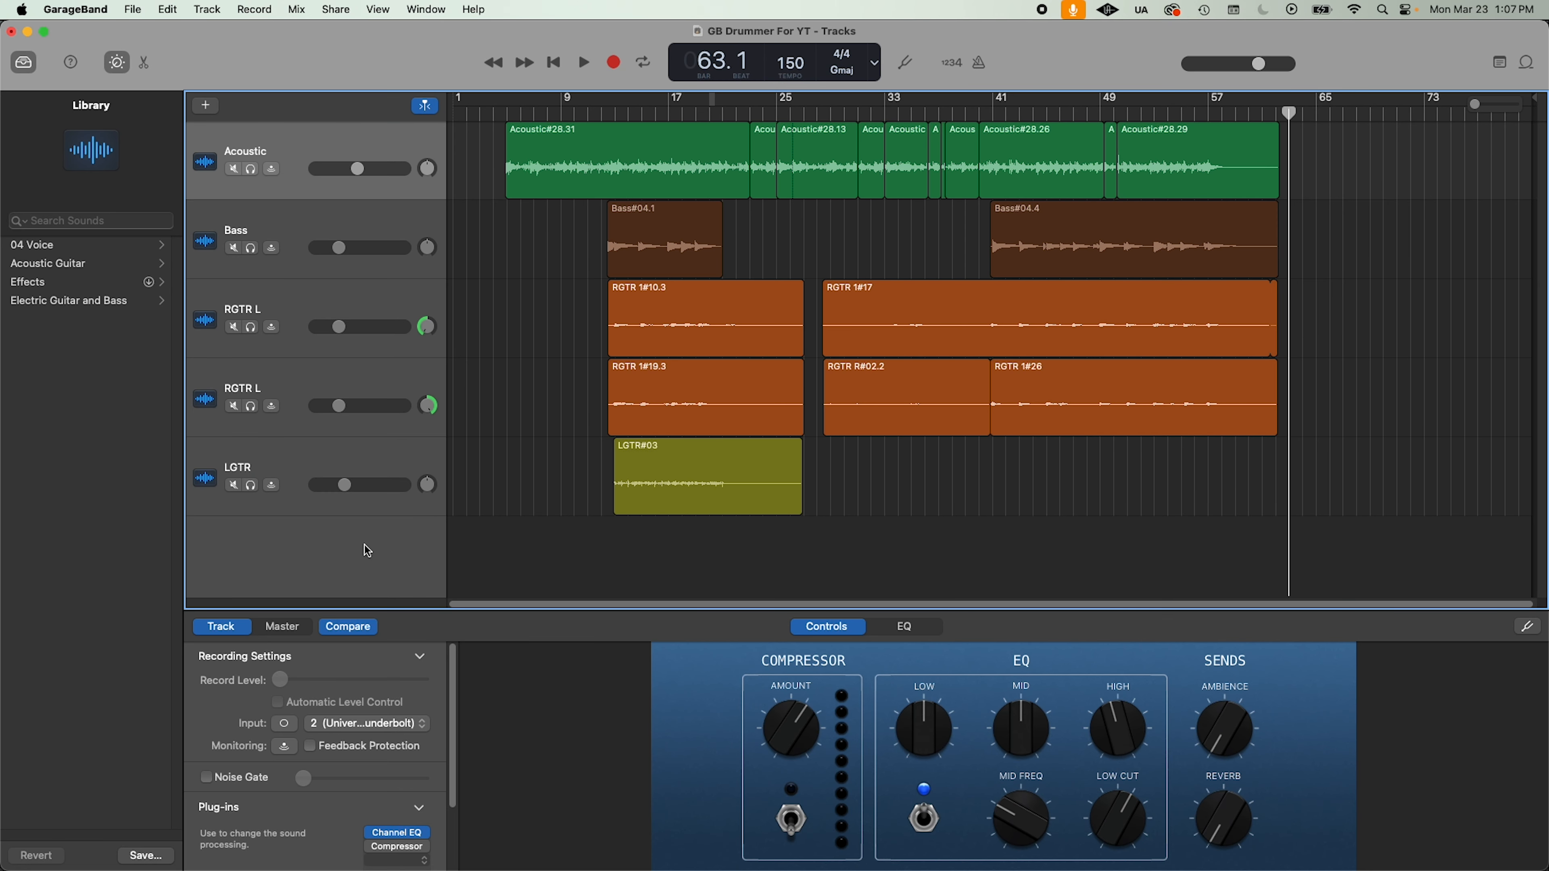
Step: Show the arrangement track and select its Verse and Chorus sections in turn
click(212, 13)
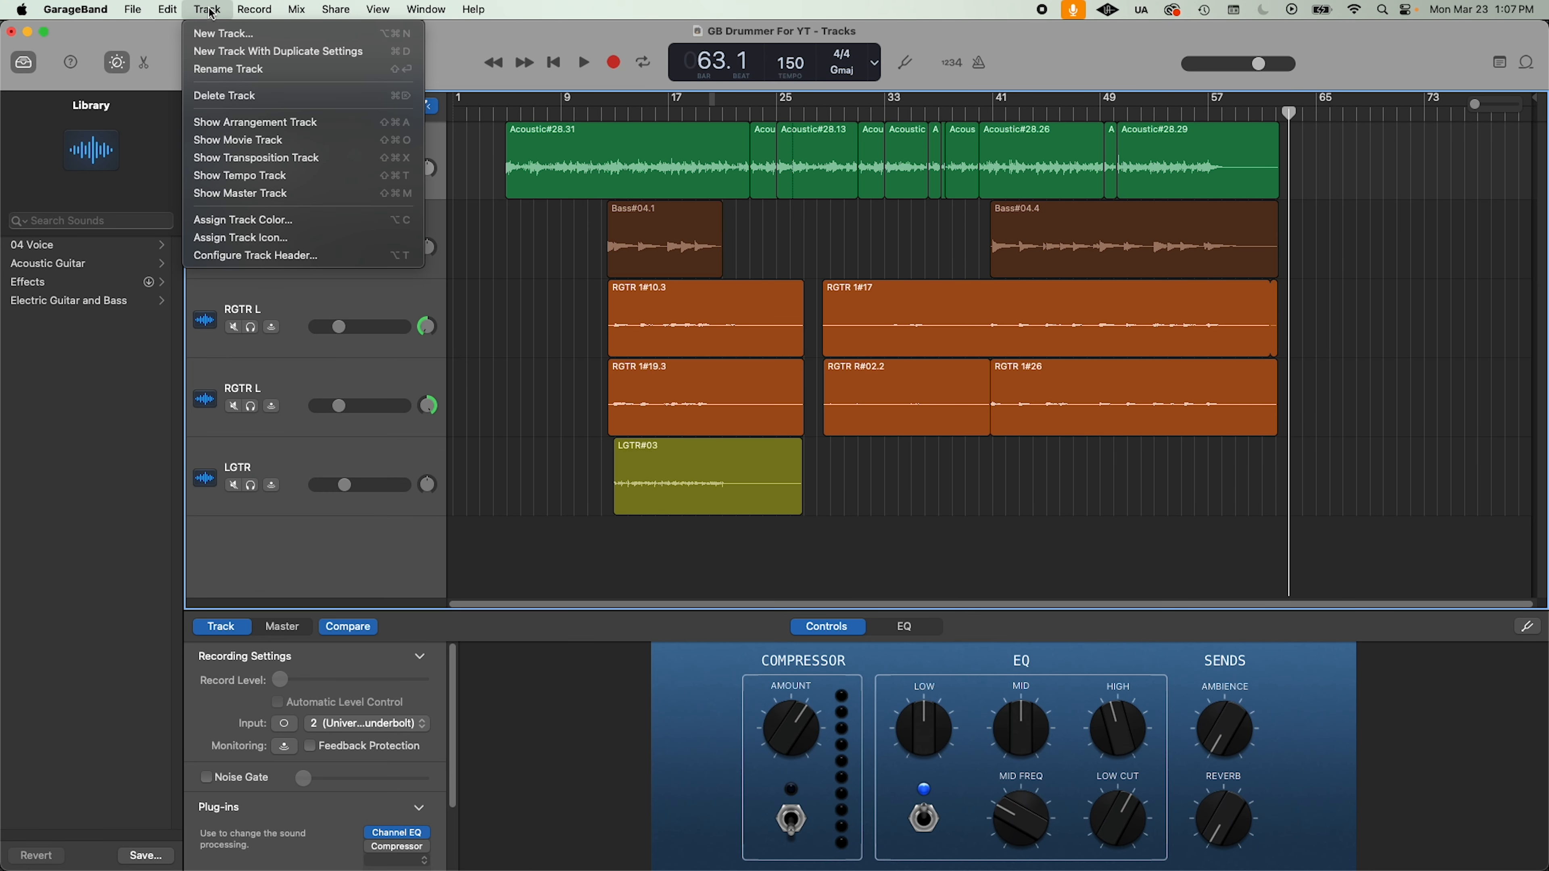
click(267, 121)
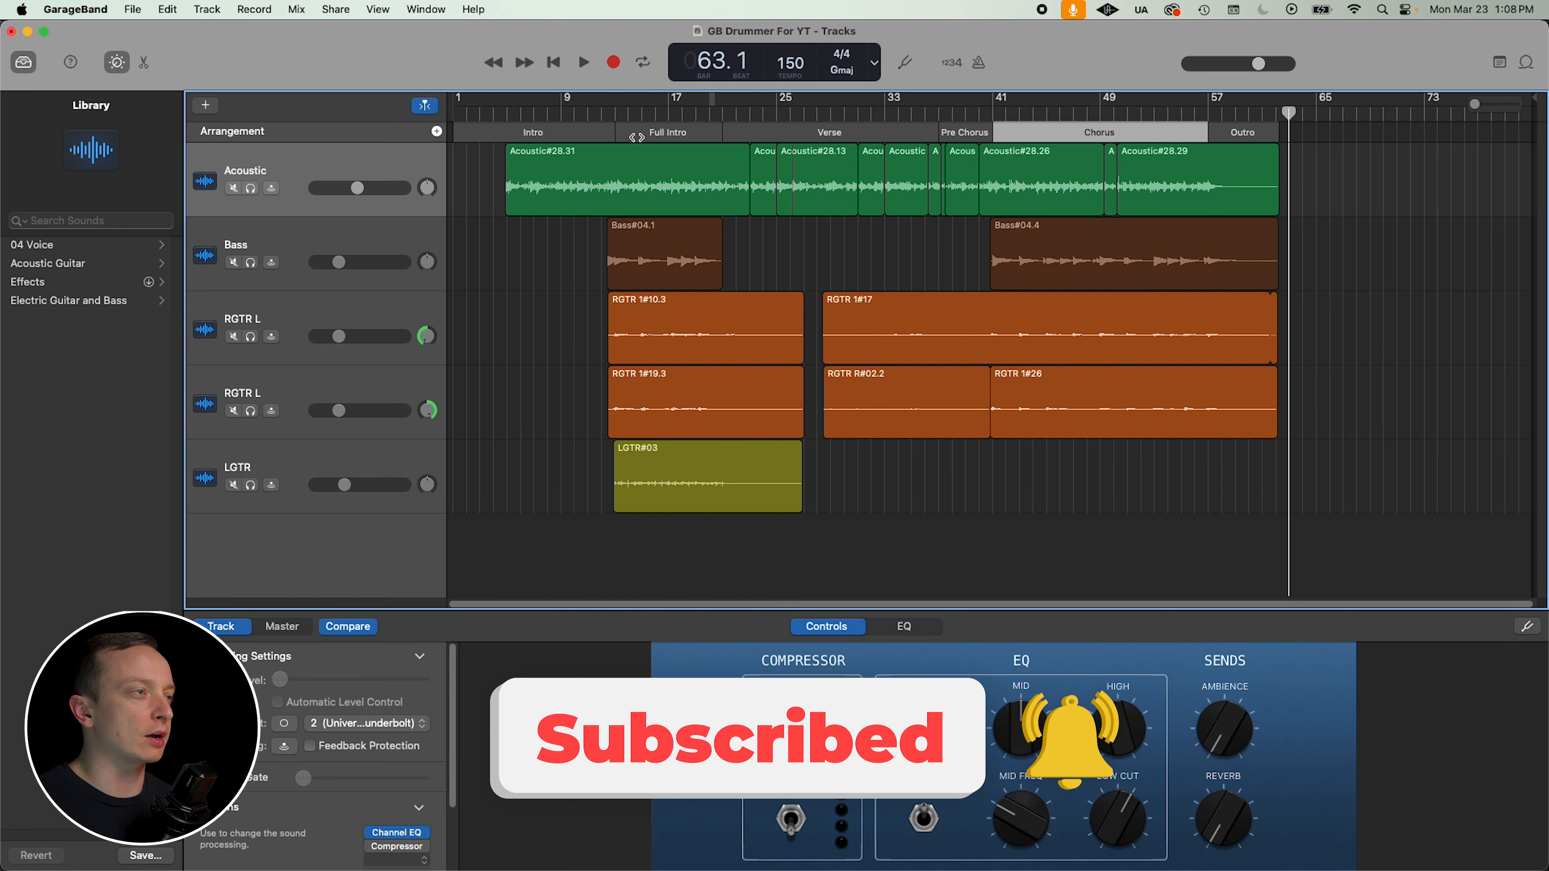
click(858, 136)
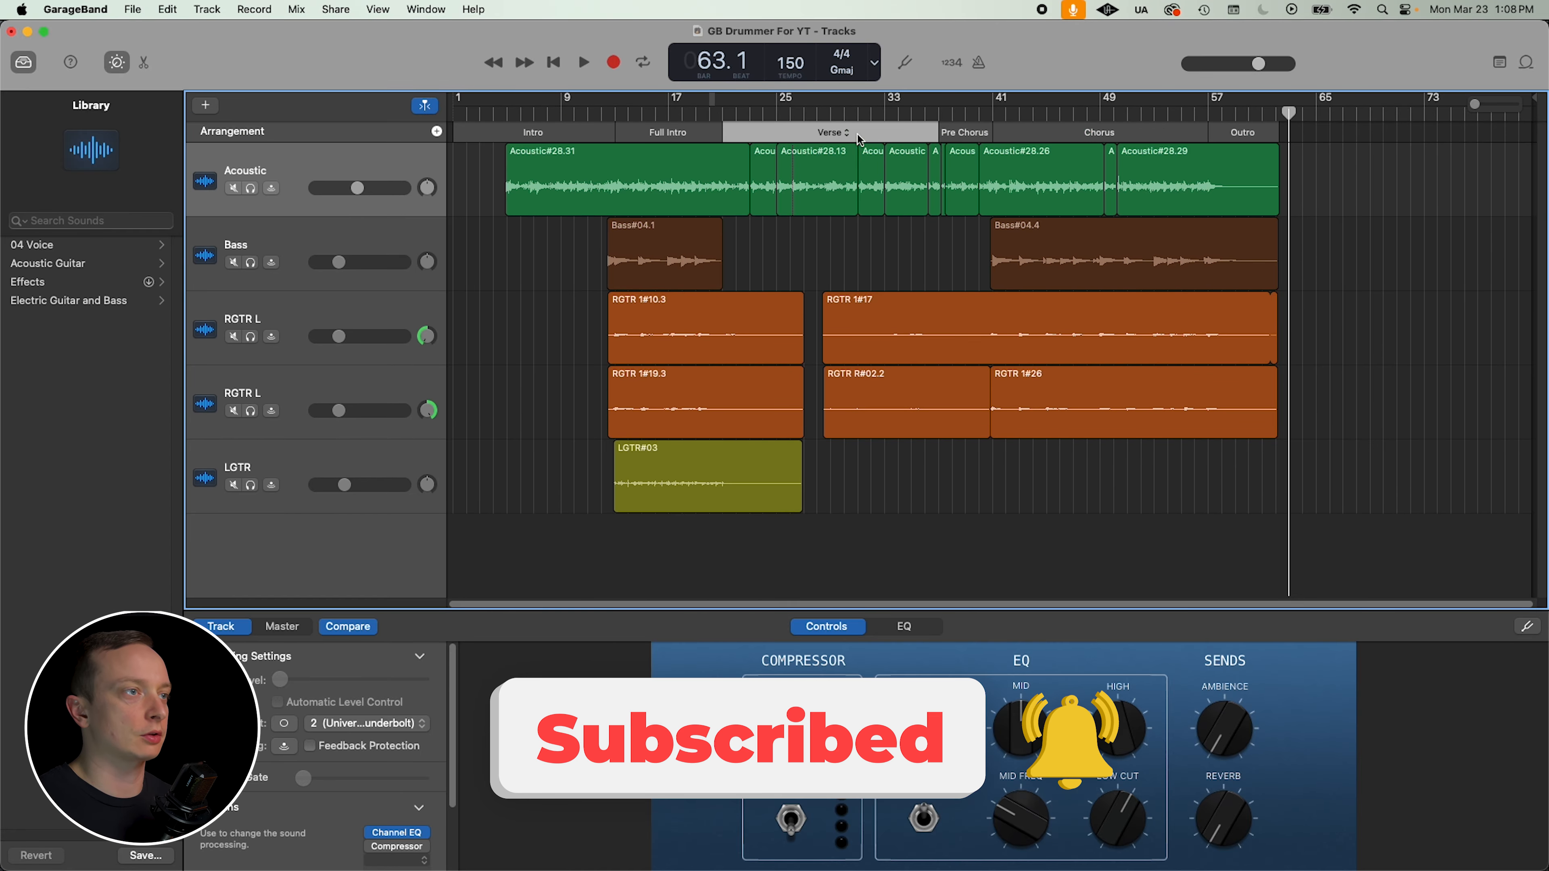
click(1066, 130)
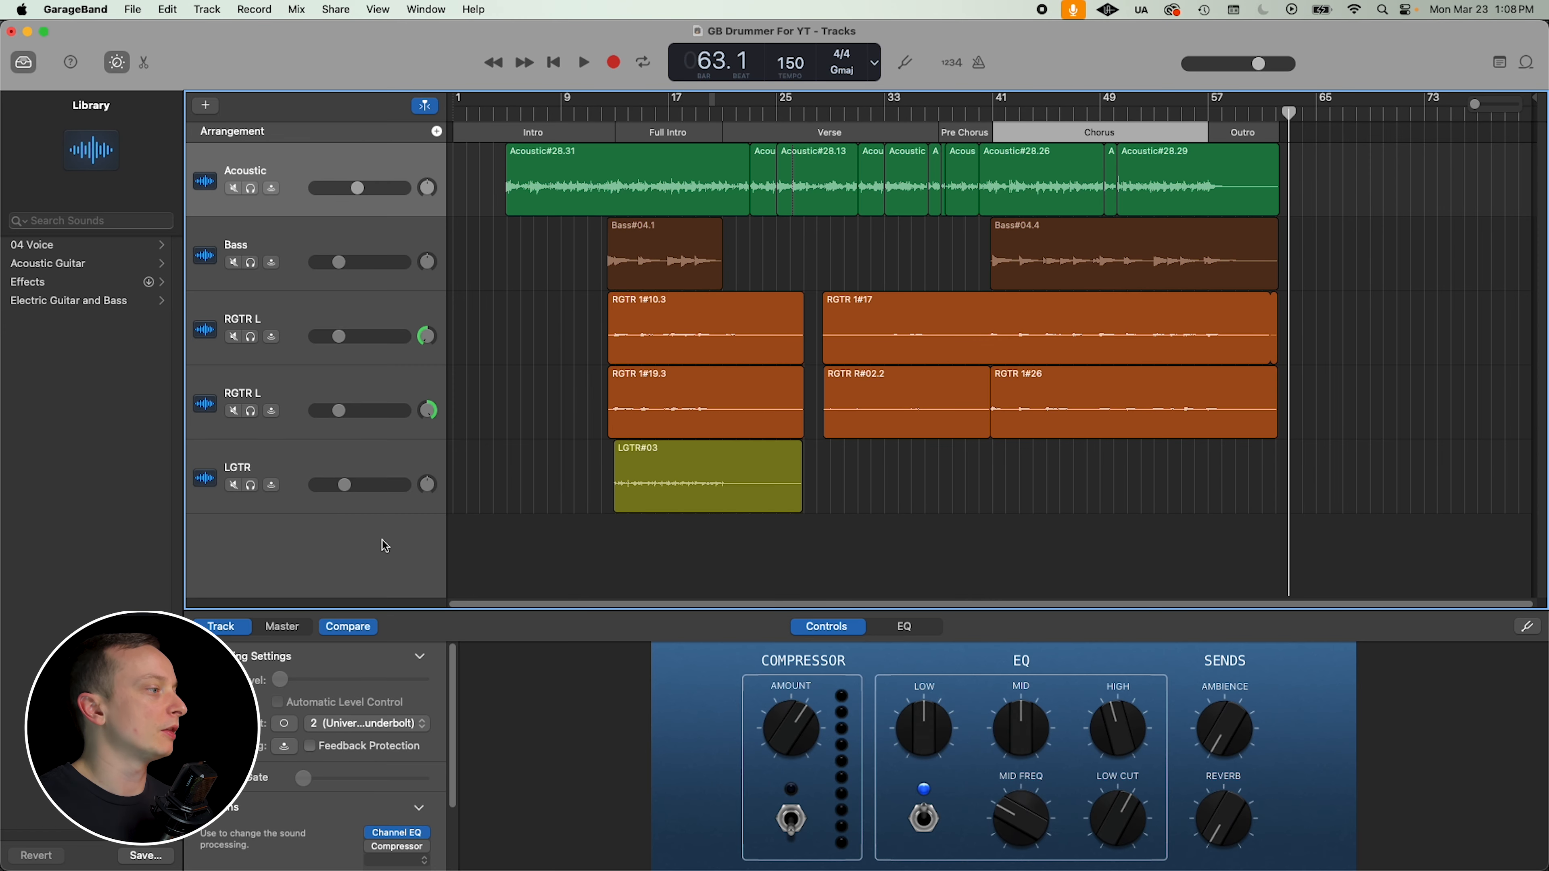
Step: Add a new Drummer track and move it above the Acoustic track as the first track
right_click(364, 543)
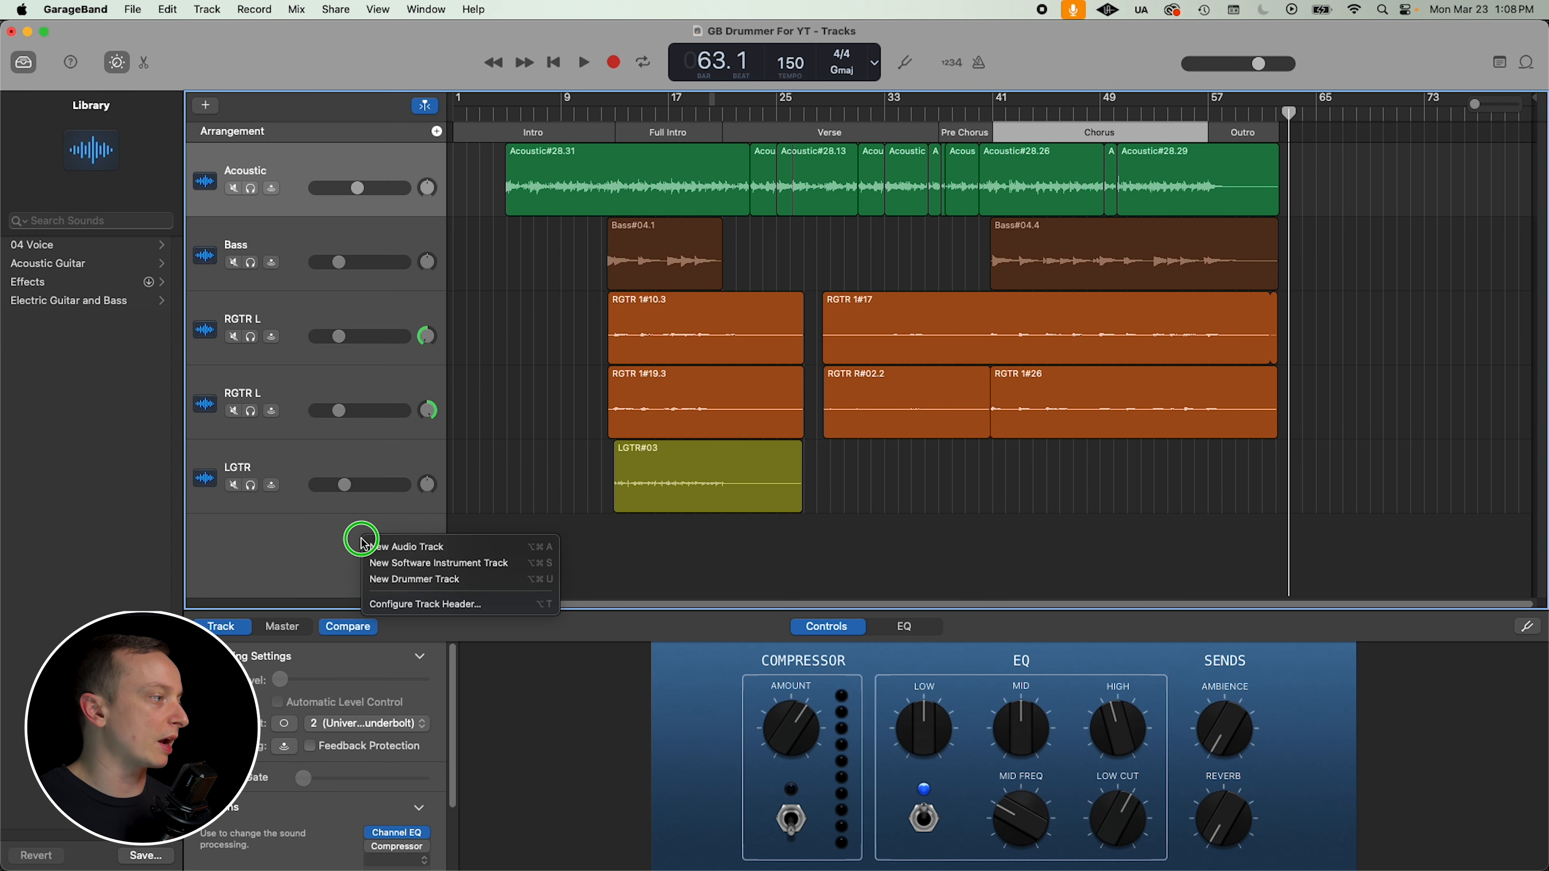
click(405, 581)
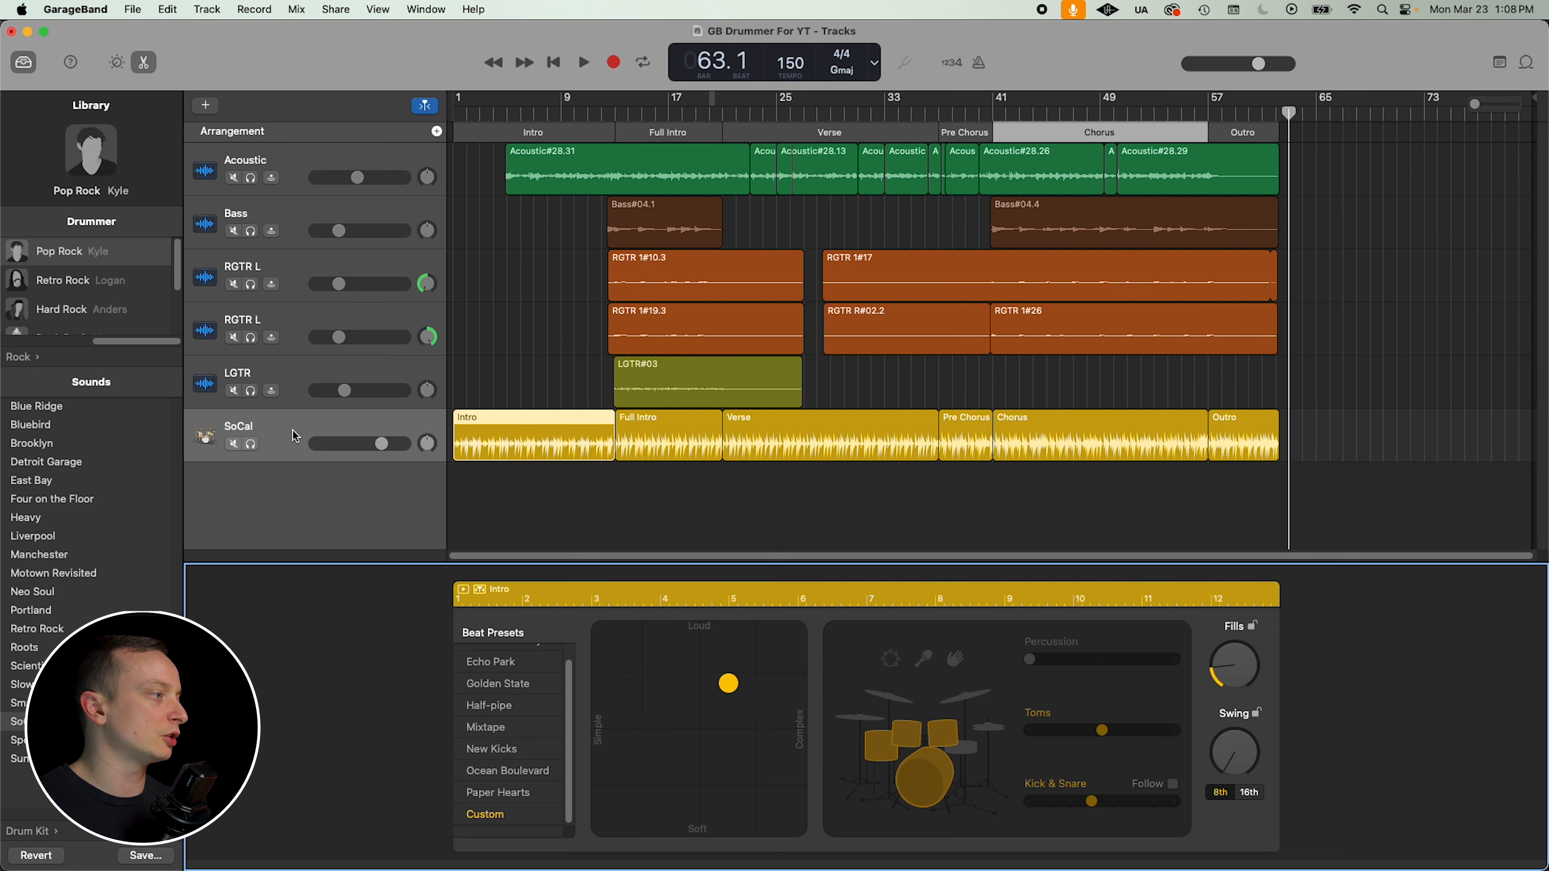
drag(295, 435, 292, 157)
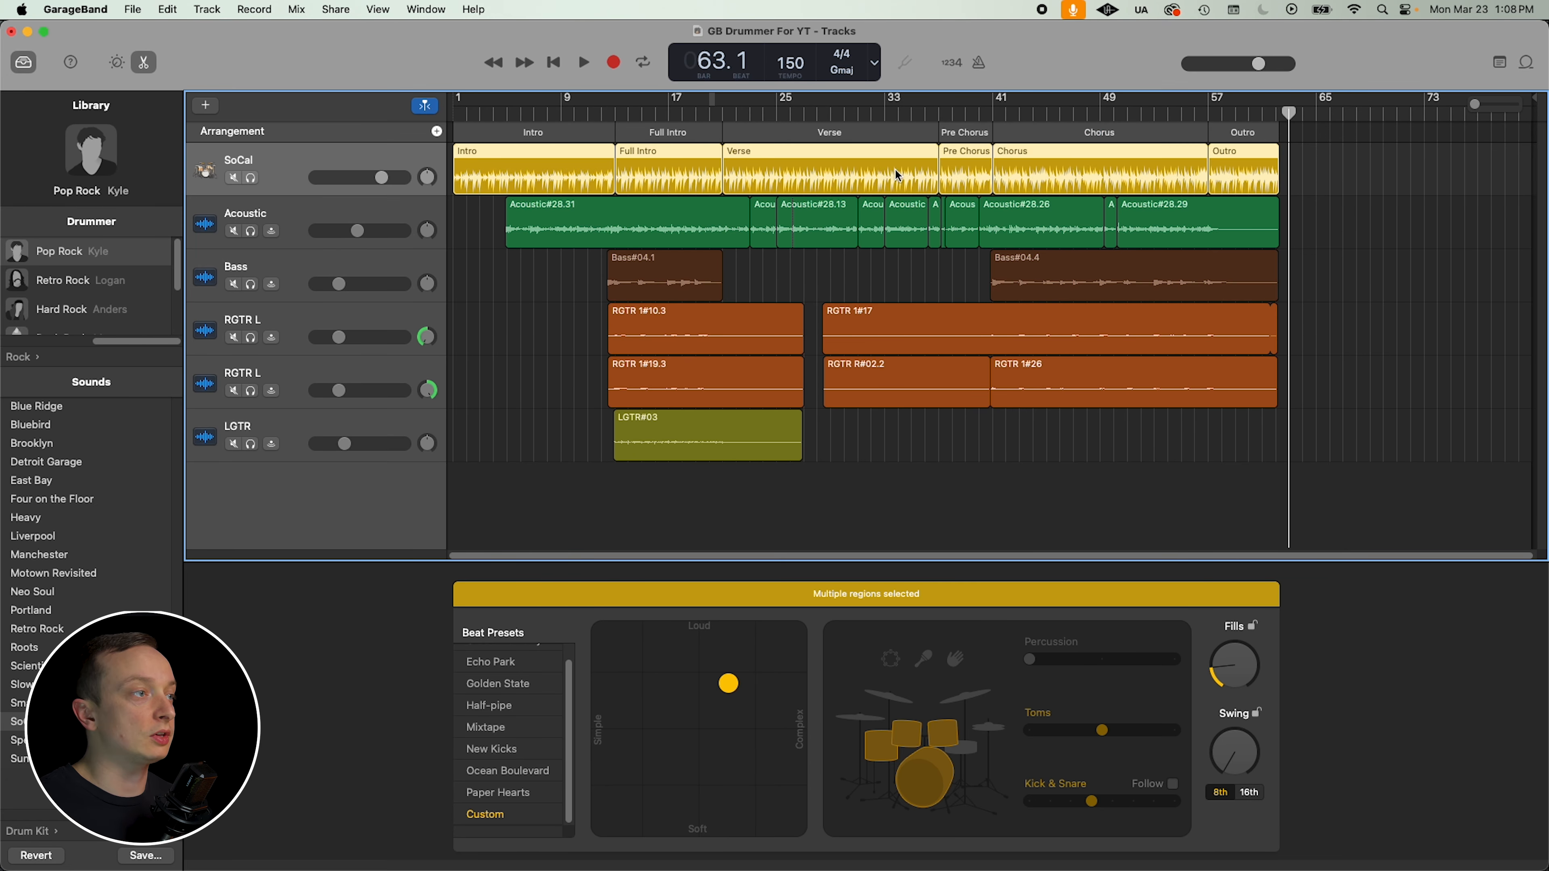
Step: Play part of the song from the Full Intro section to hear the new drum track
click(769, 113)
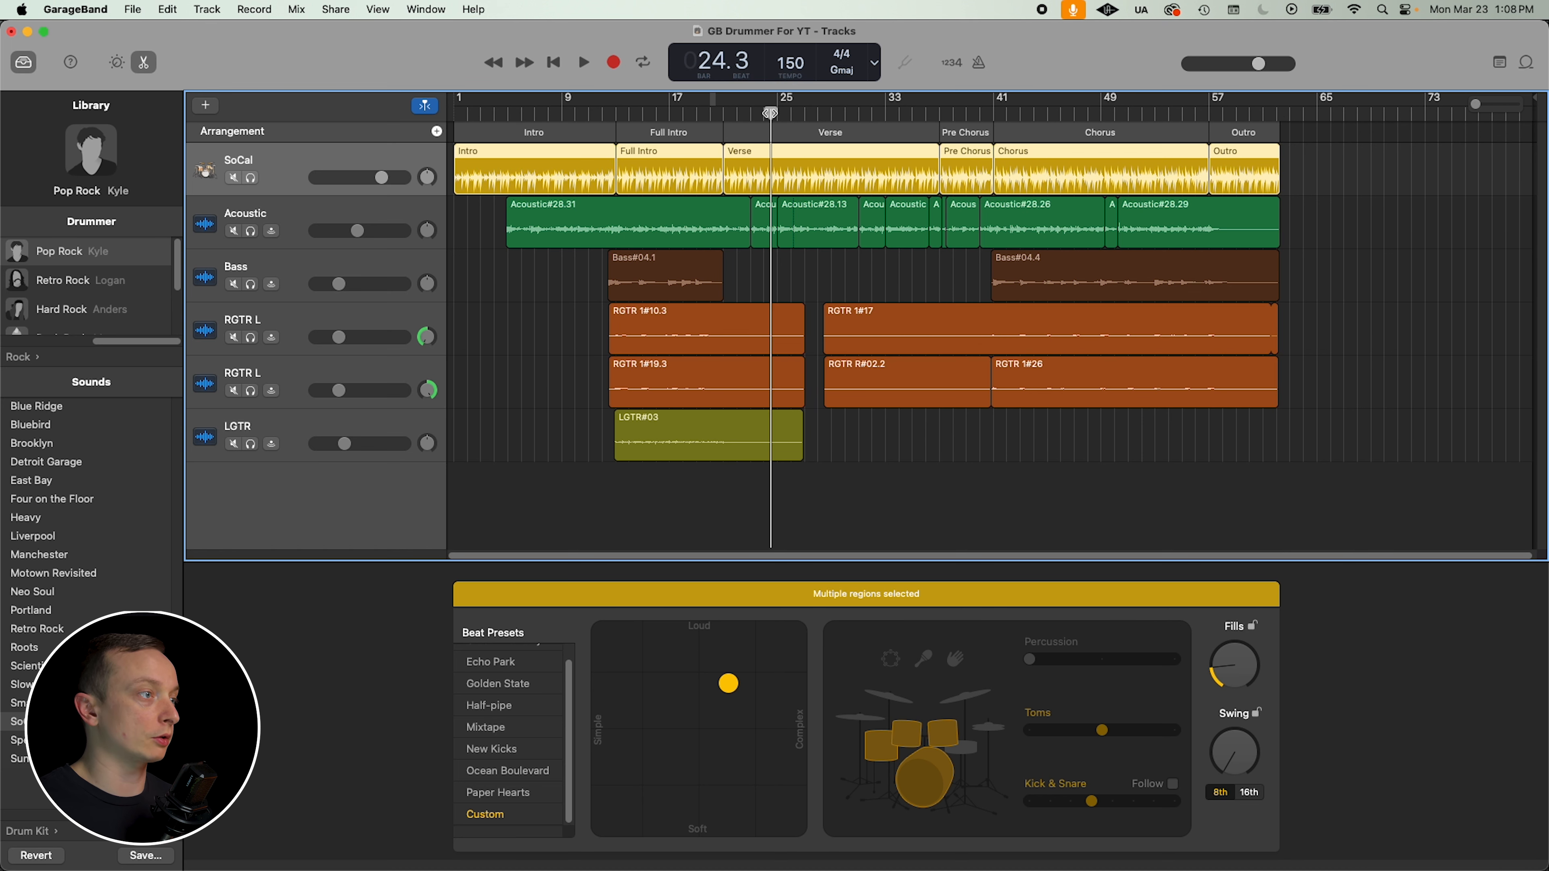
click(650, 112)
key(space)
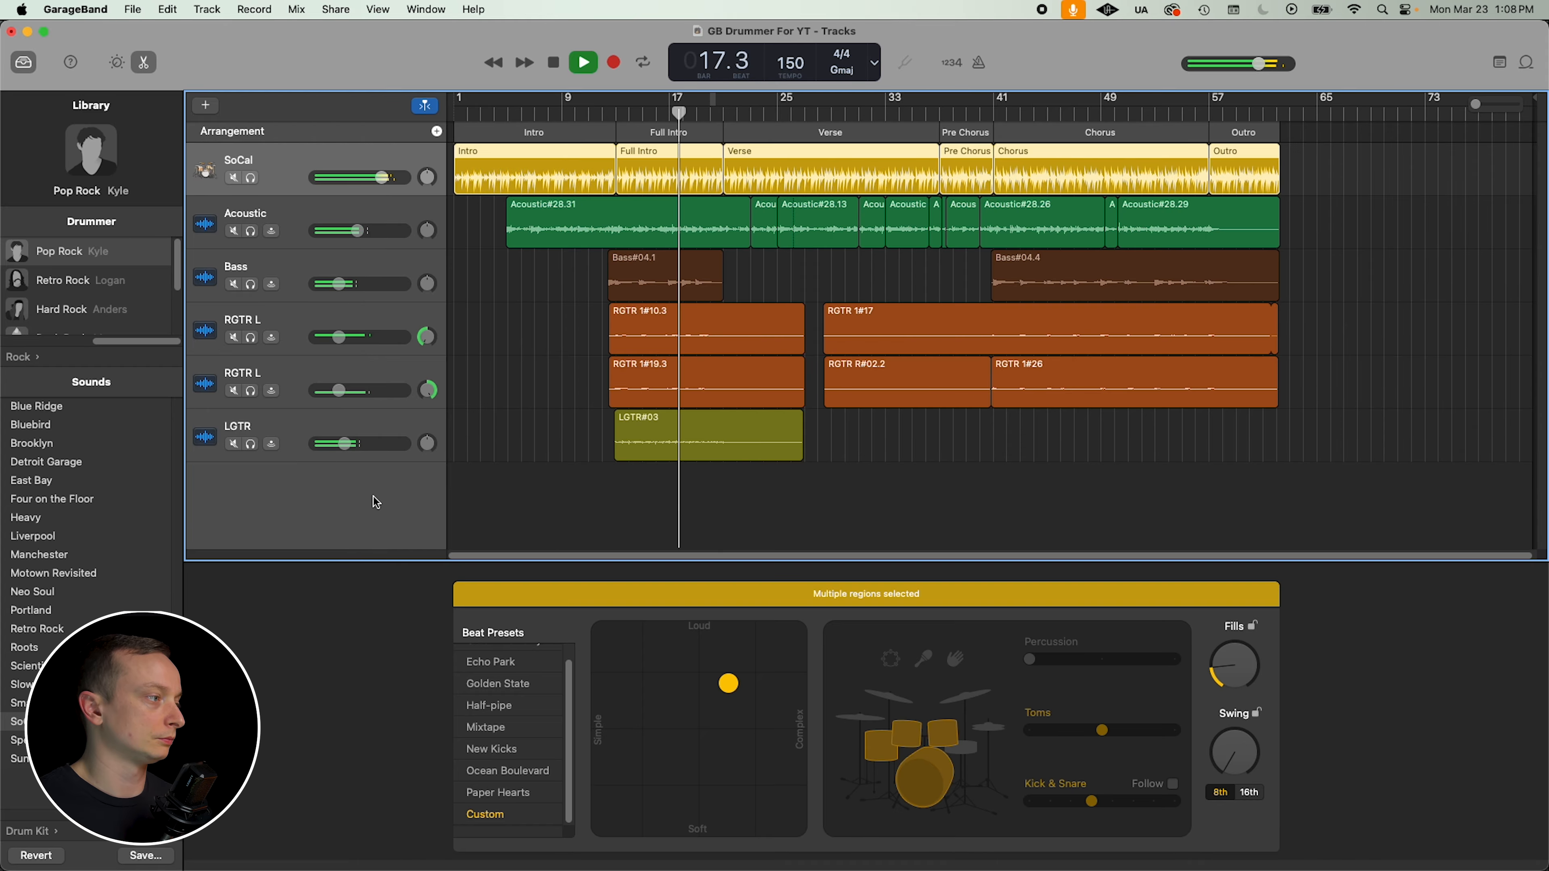
key(space)
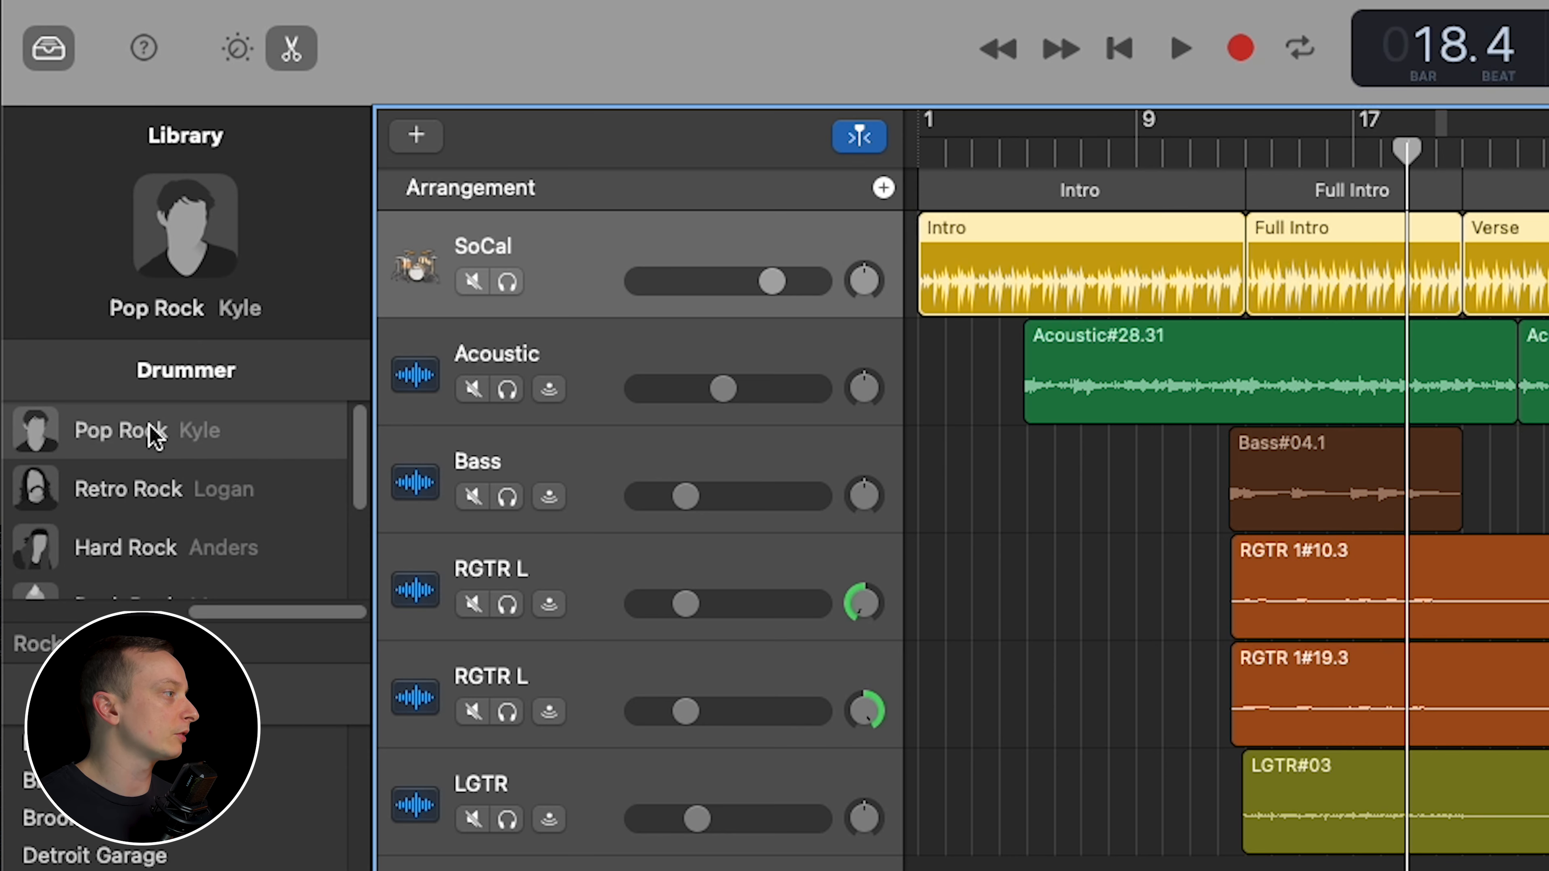
Step: Look through the available Rock drummers and read their style descriptions, including Pop Rock and Punk Rock
mouse_move(194, 445)
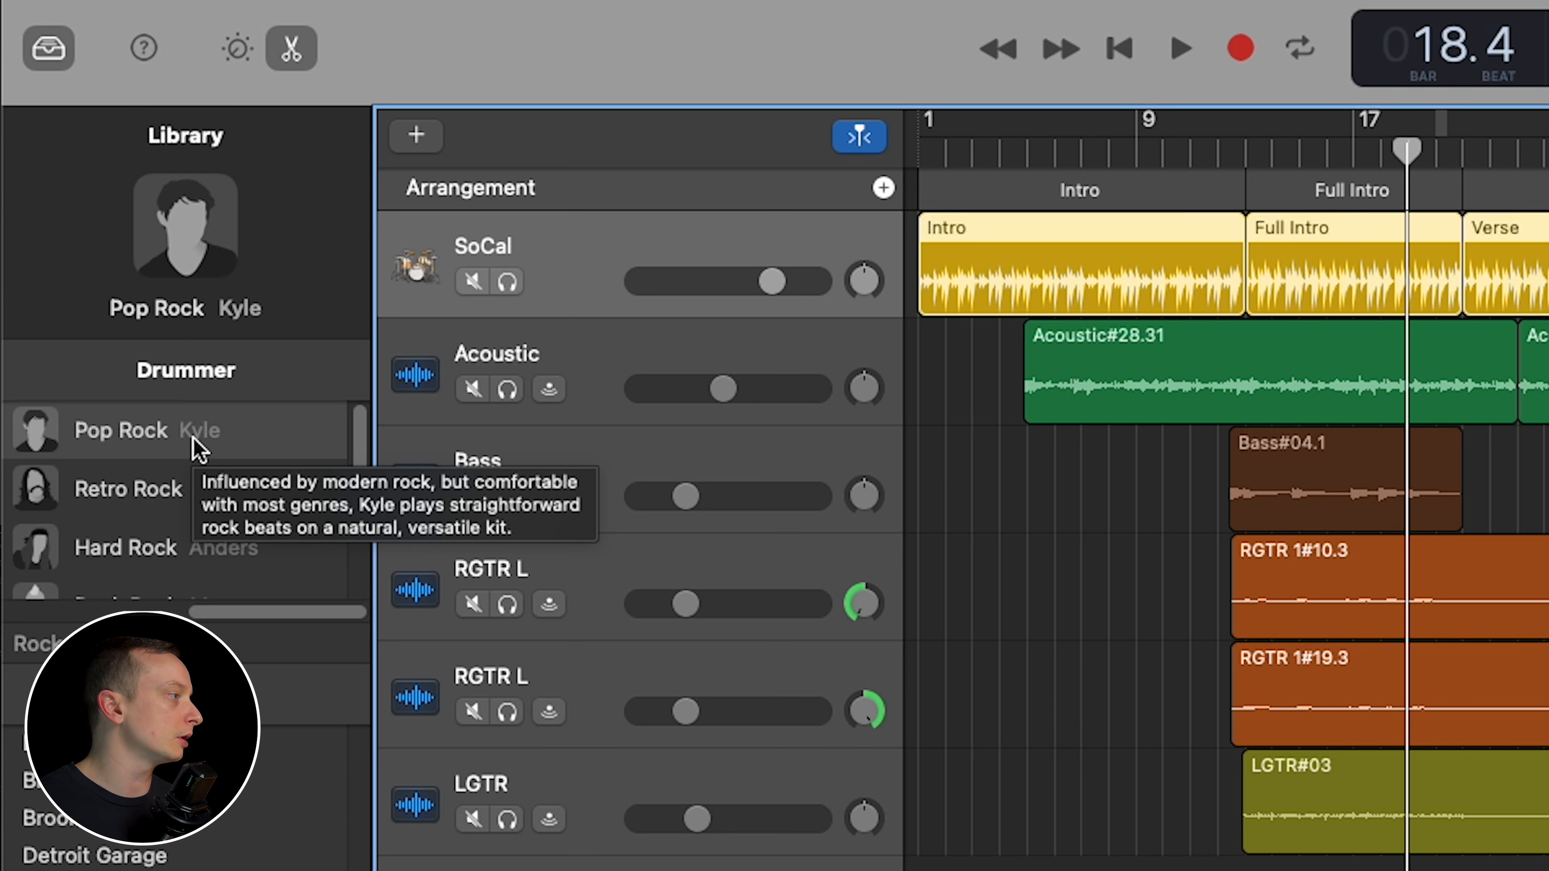
scroll(201, 452, down, 3)
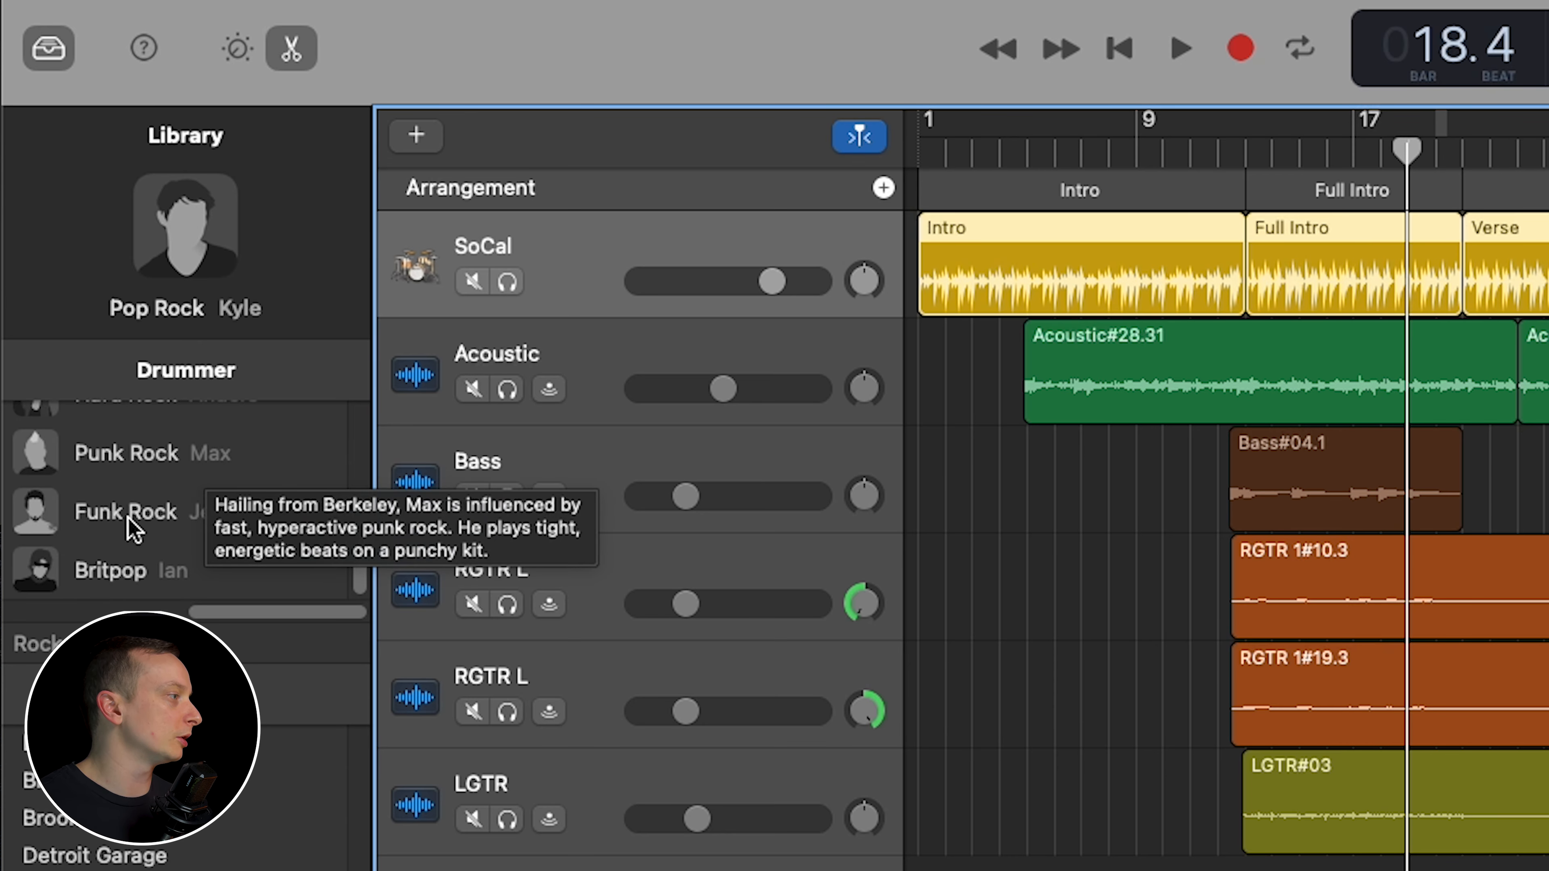
scroll(208, 535, up, 3)
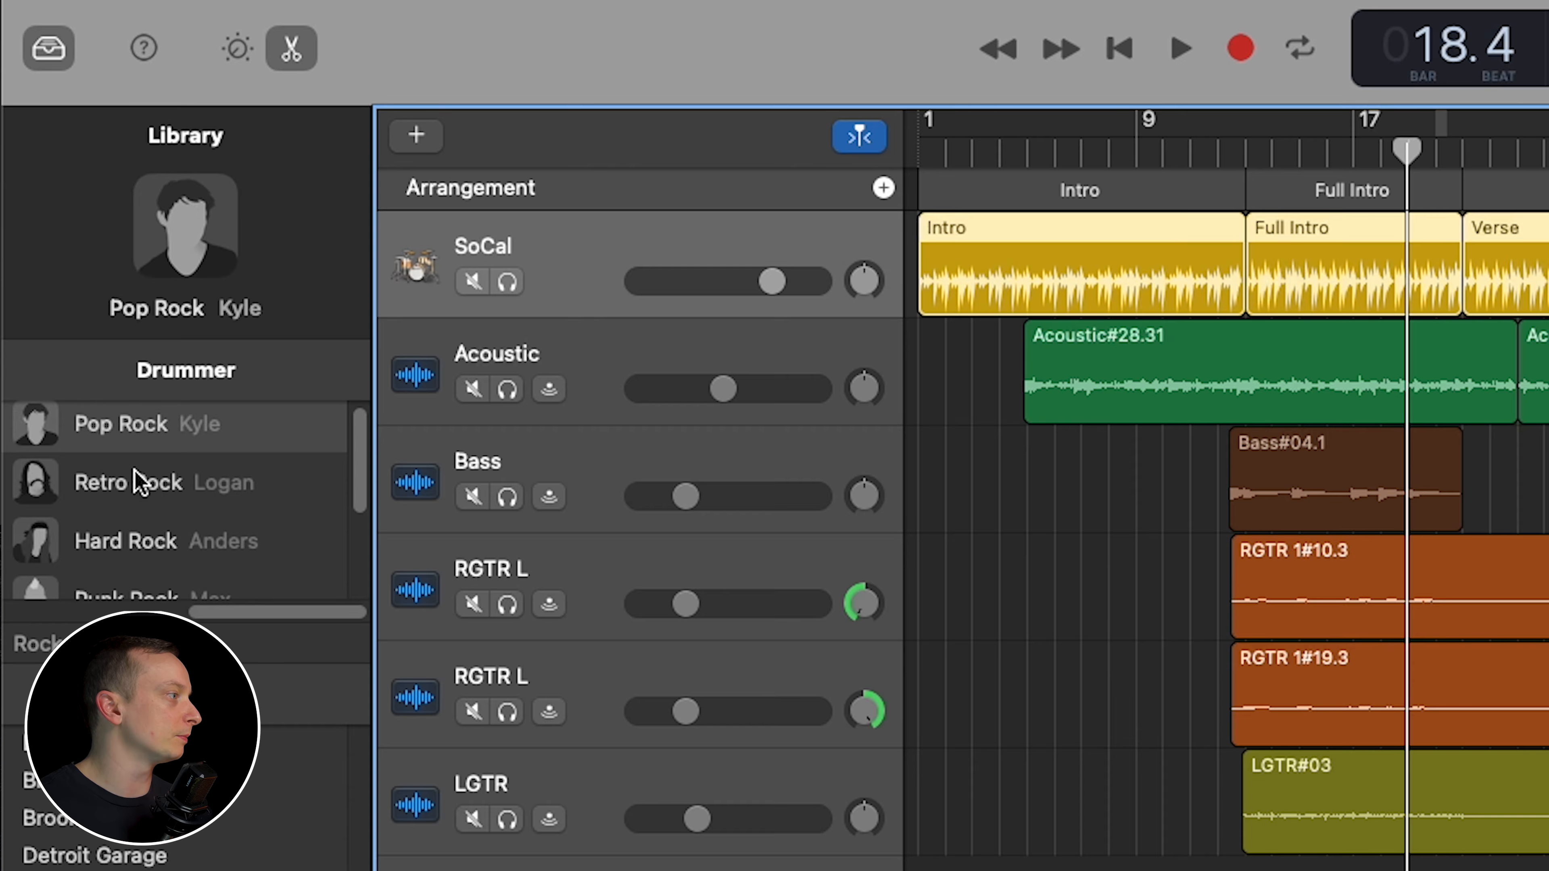
click(142, 543)
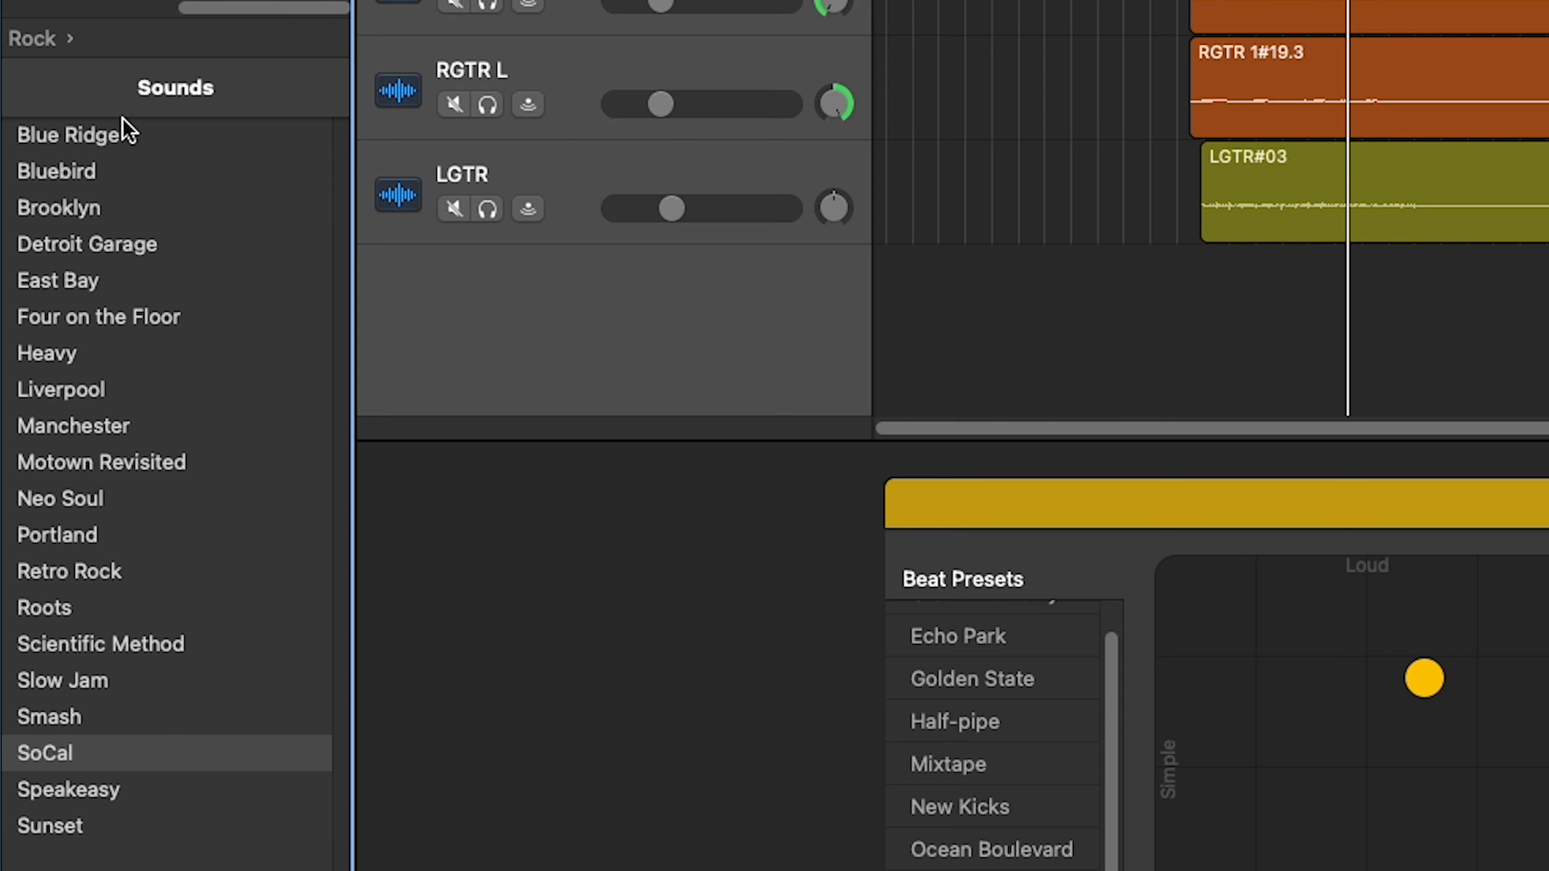
Step: Audition the East Bay, Detroit Garage and Retro Rock drum kits against the Full Intro
click(48, 749)
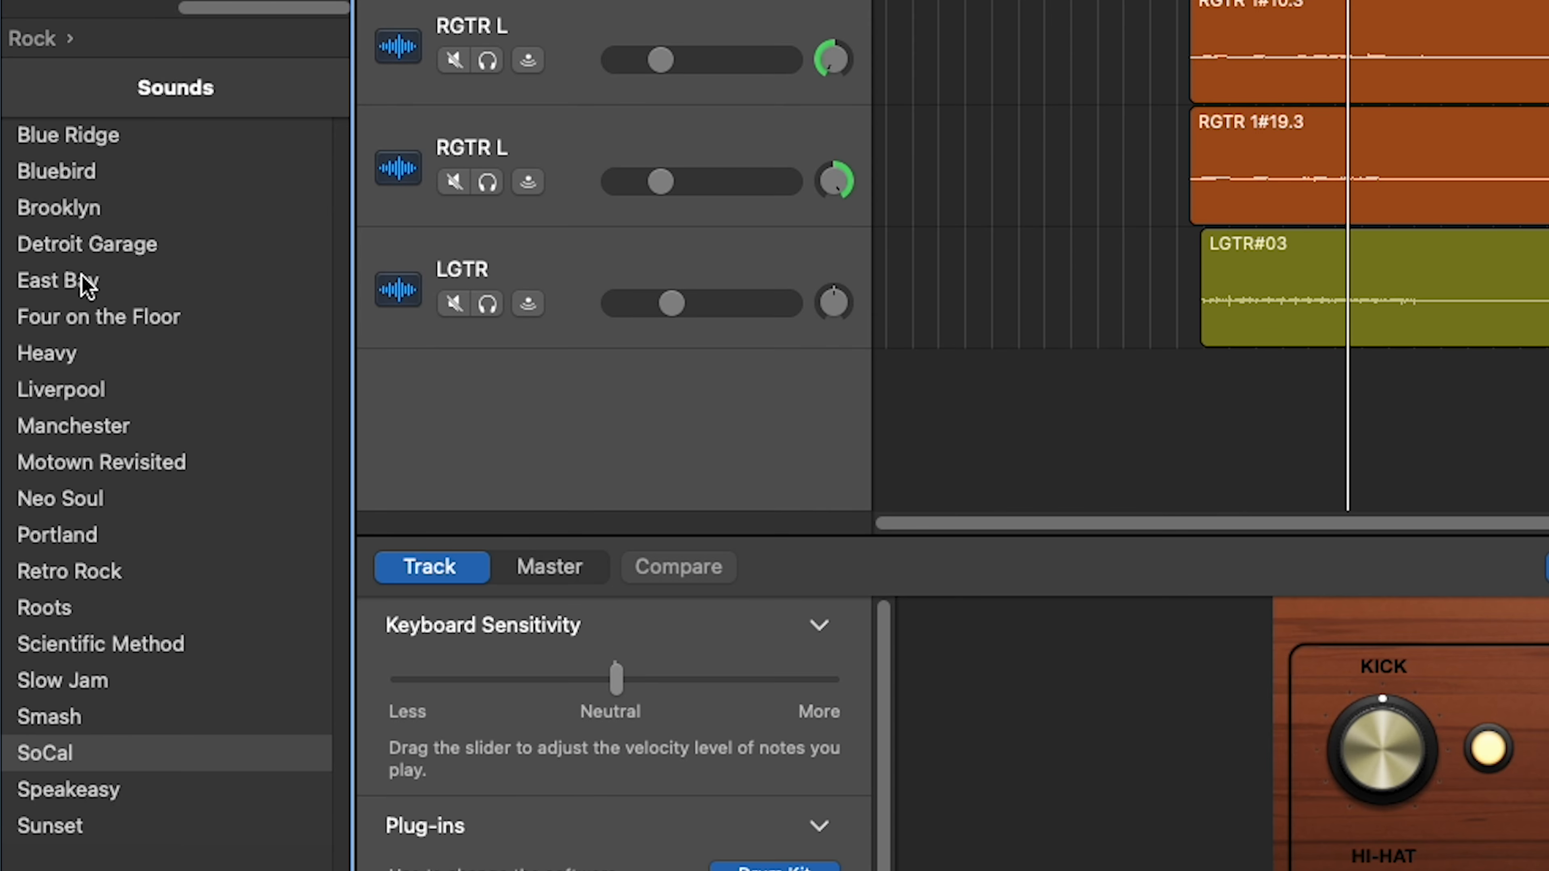
click(69, 289)
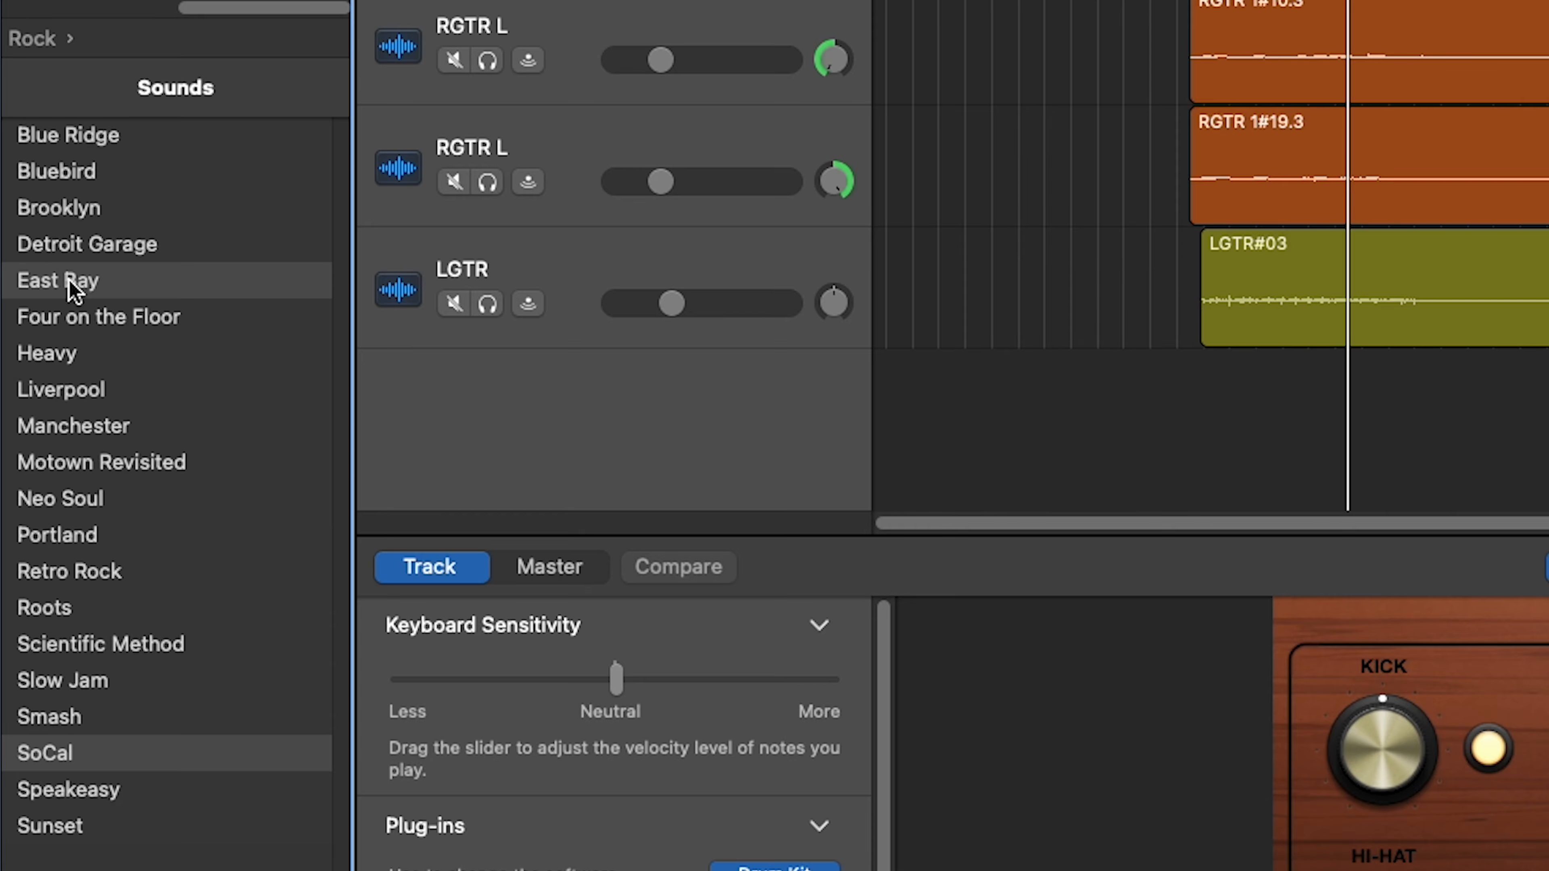
key(space)
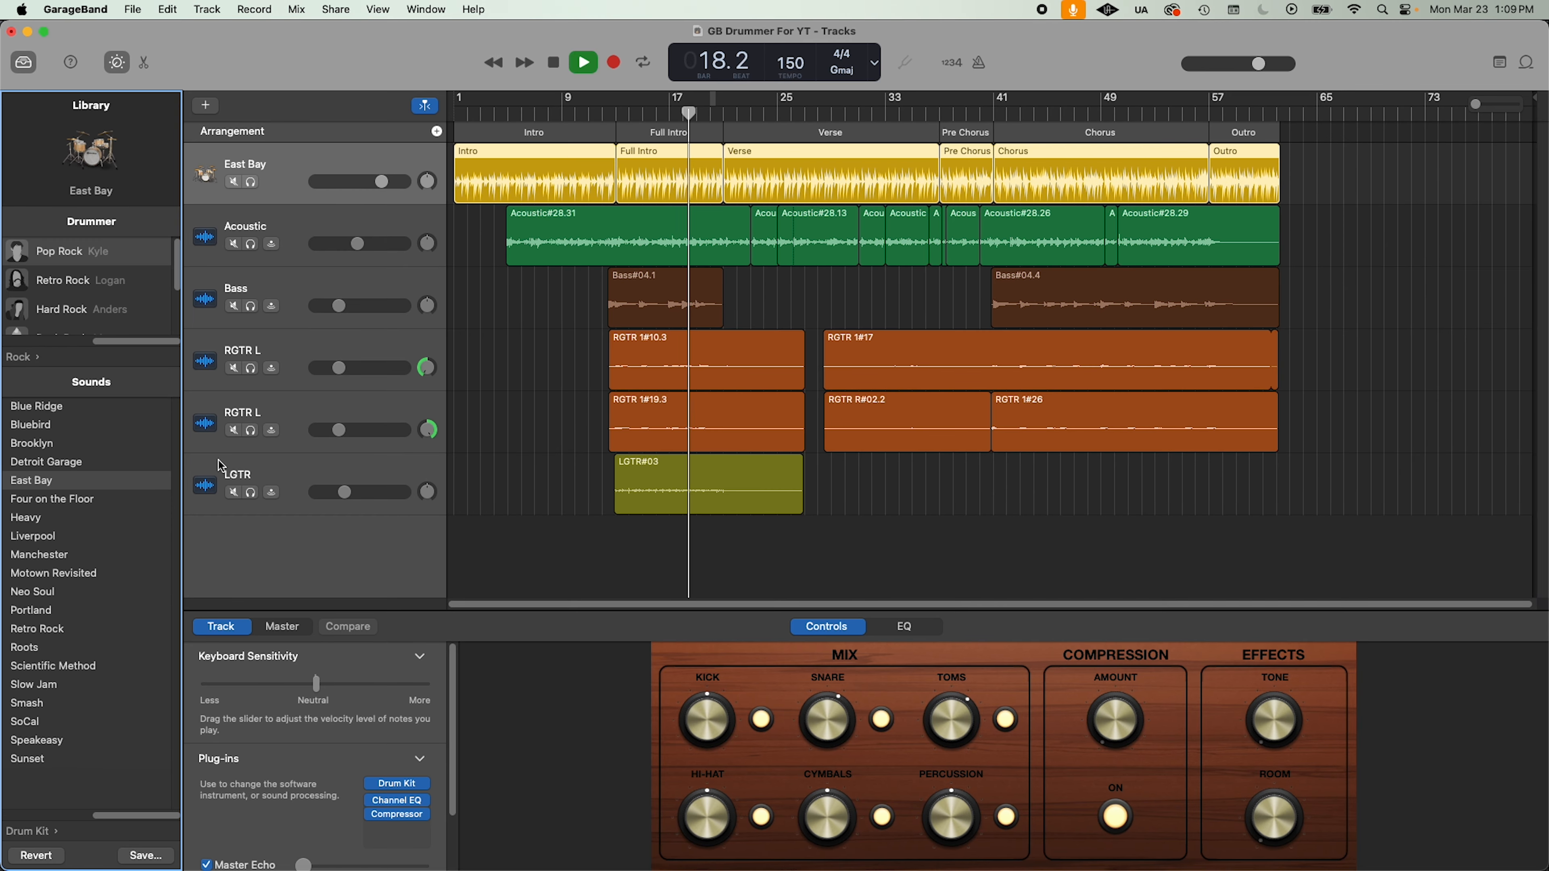
key(space)
click(48, 462)
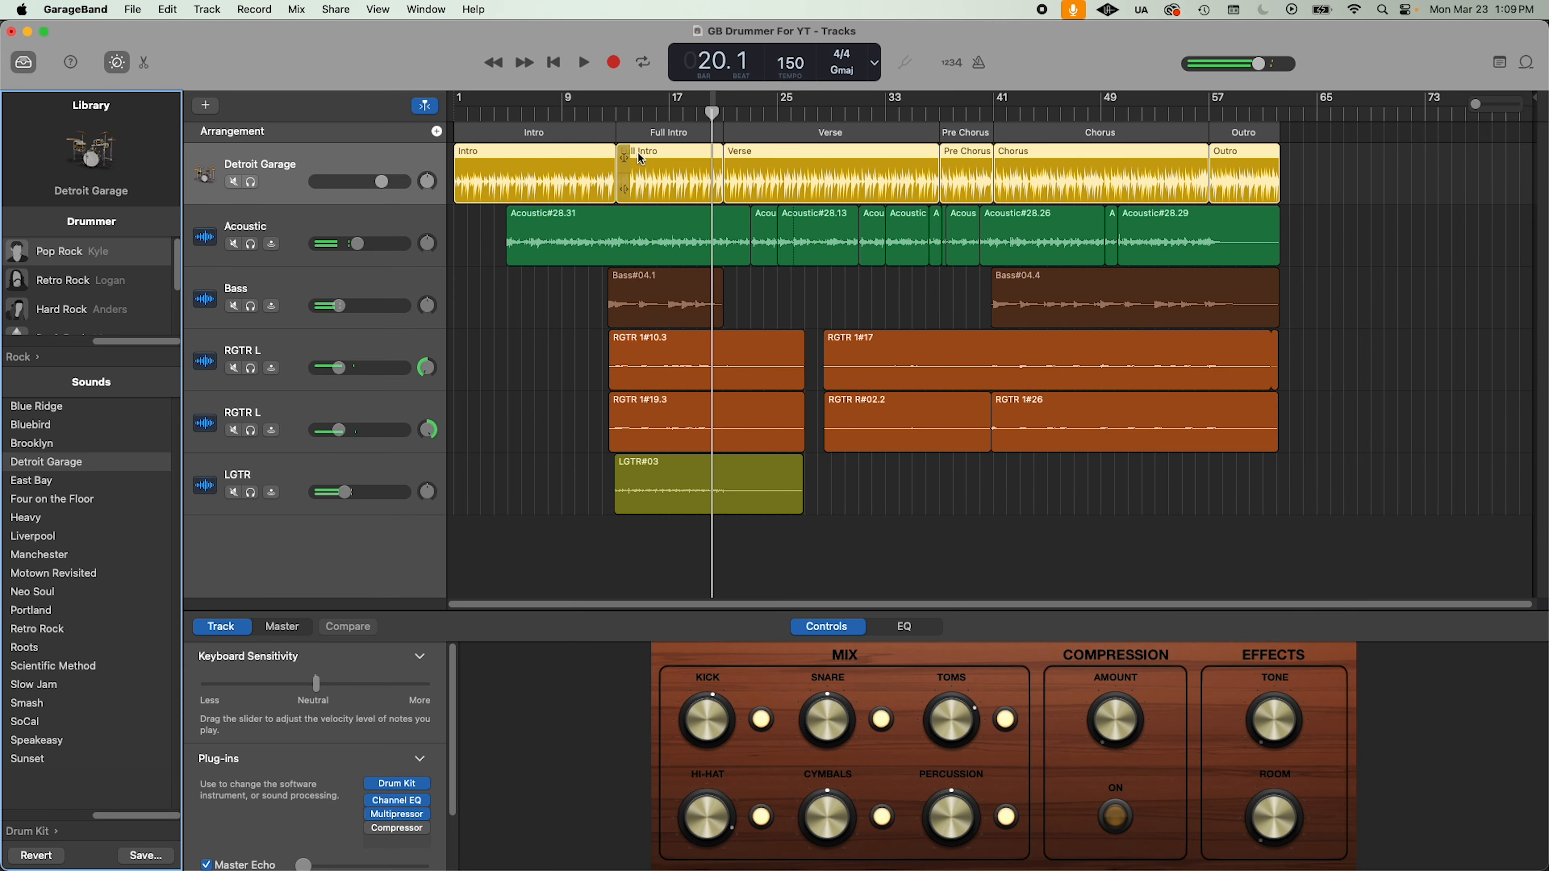
click(645, 131)
key(space)
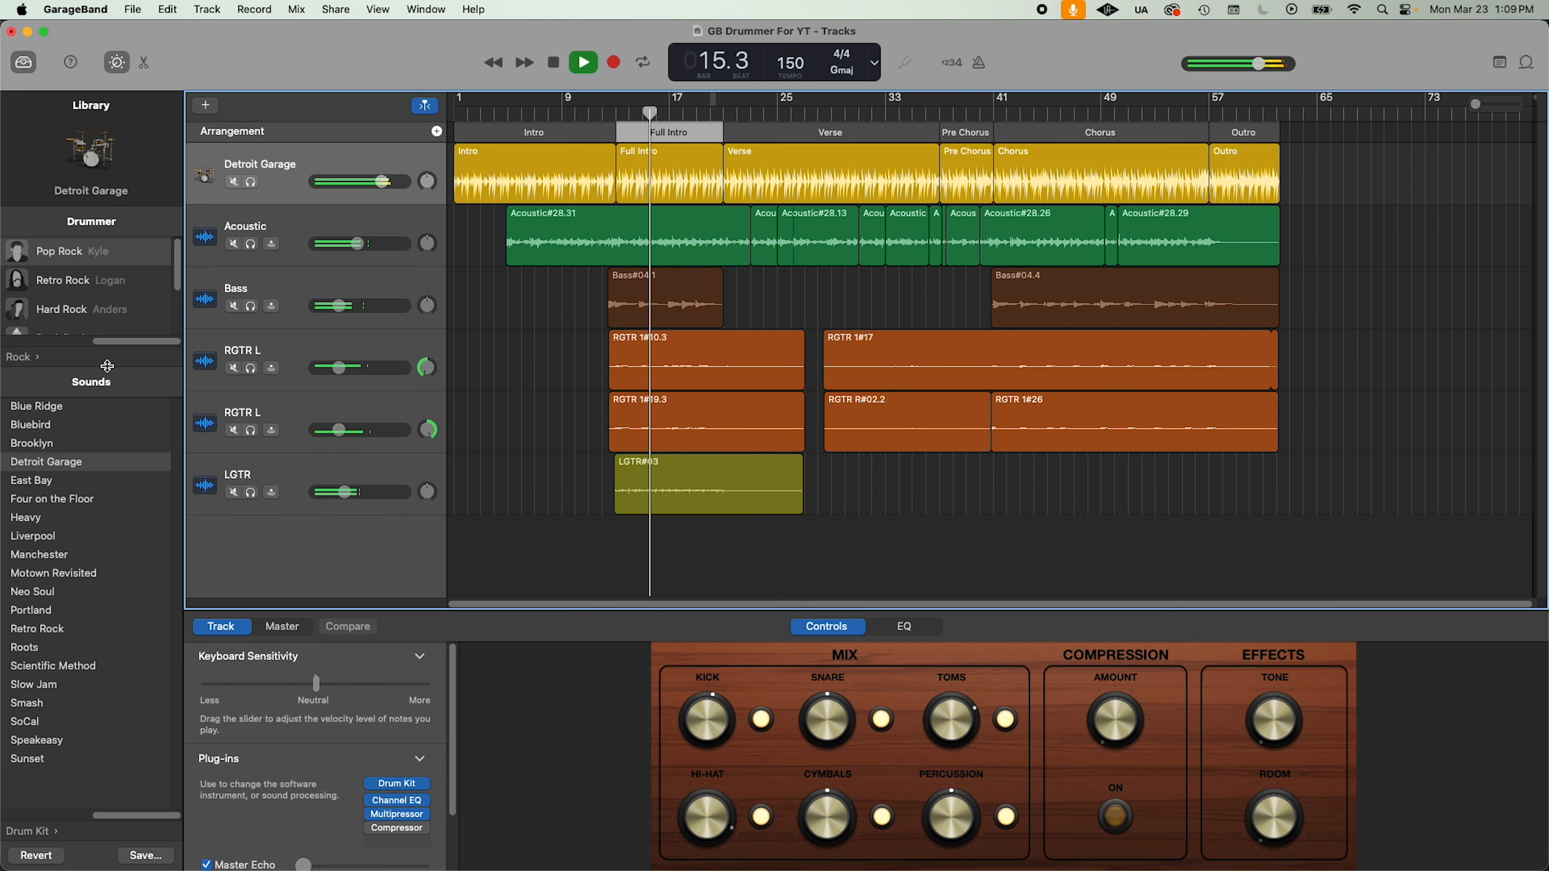
click(37, 634)
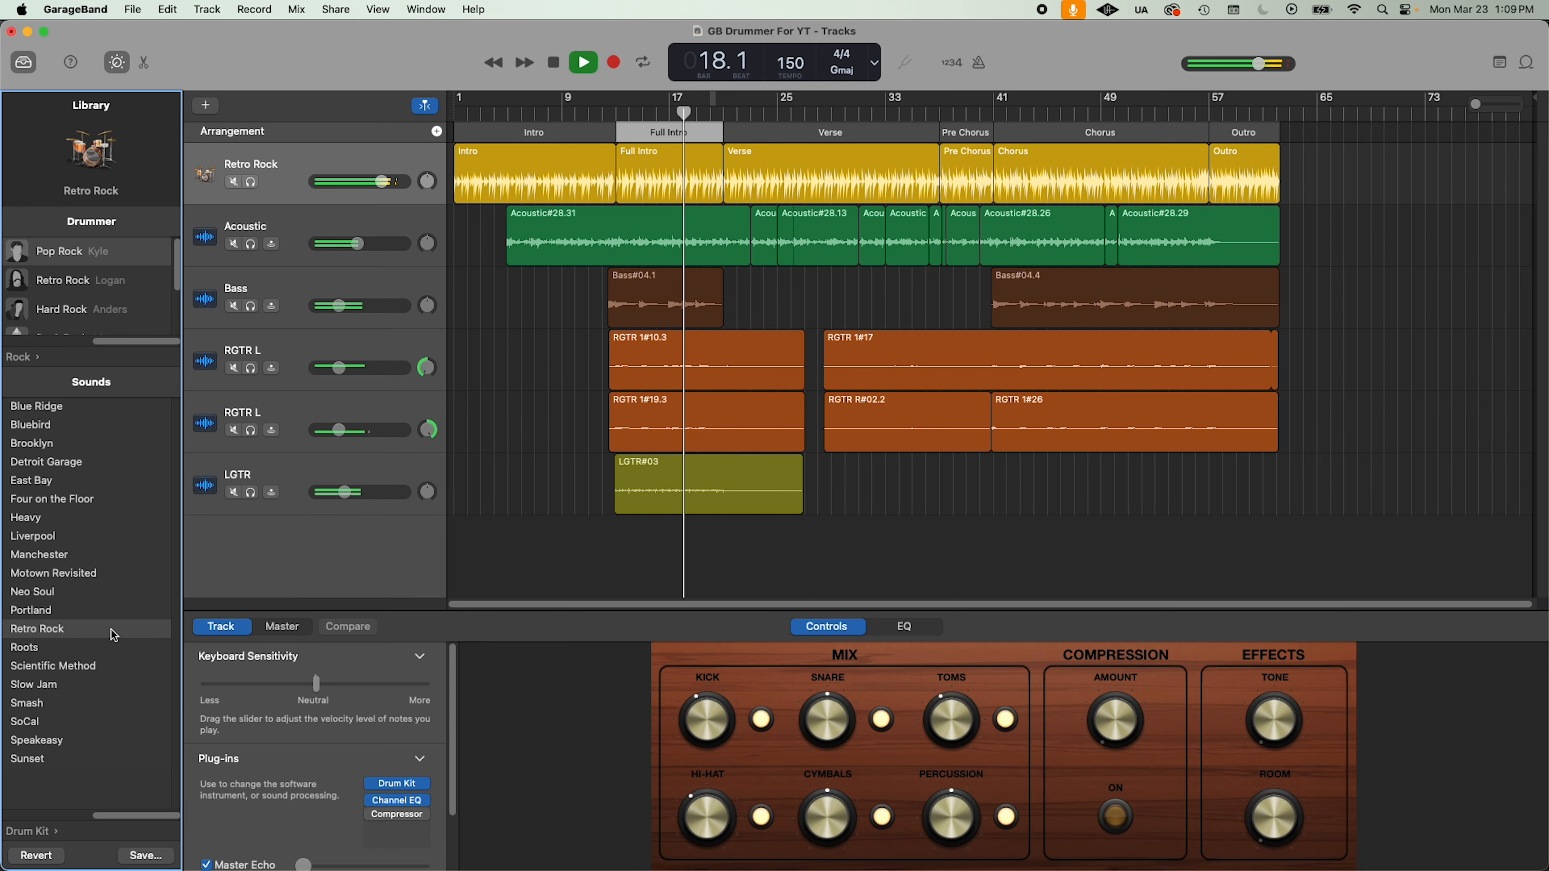
Step: Switch the drum kit to Bluebird and play the Full Intro from bar 14 to hear it
click(33, 425)
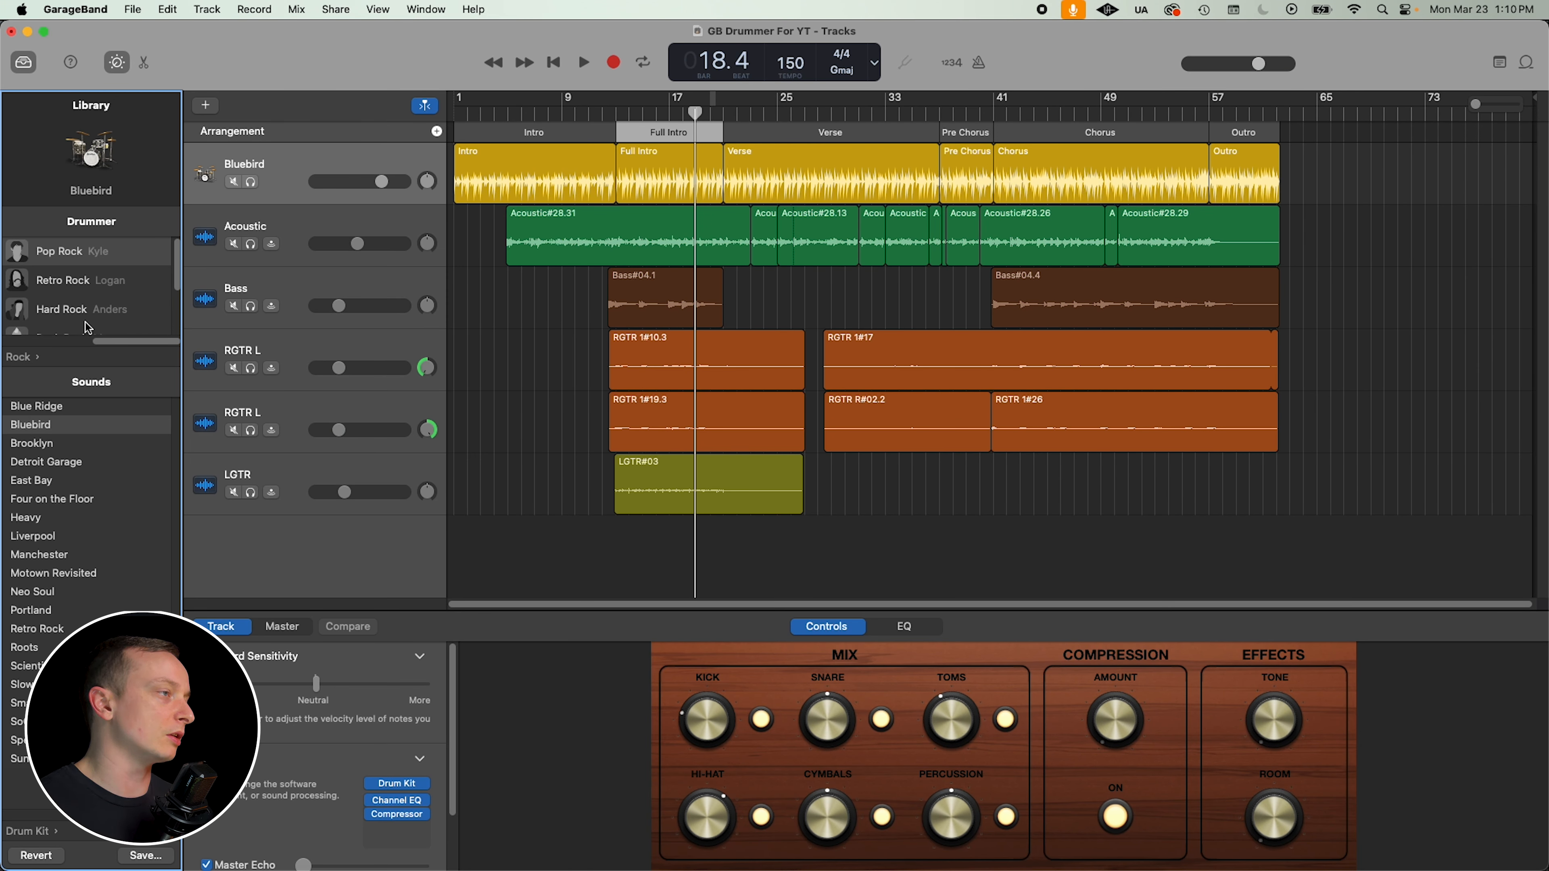
click(626, 110)
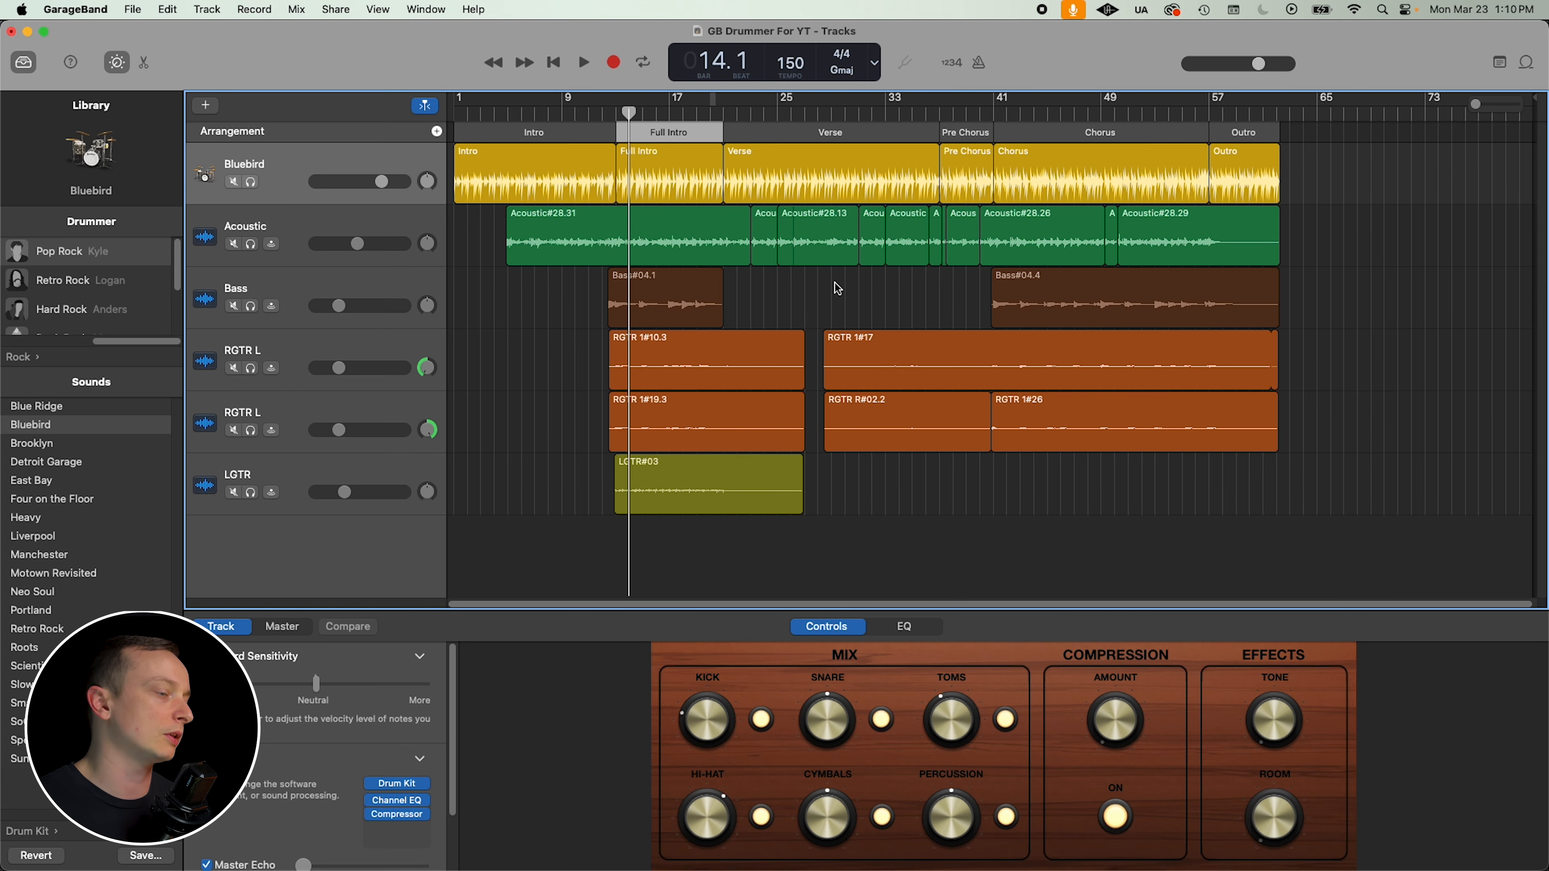
key(space)
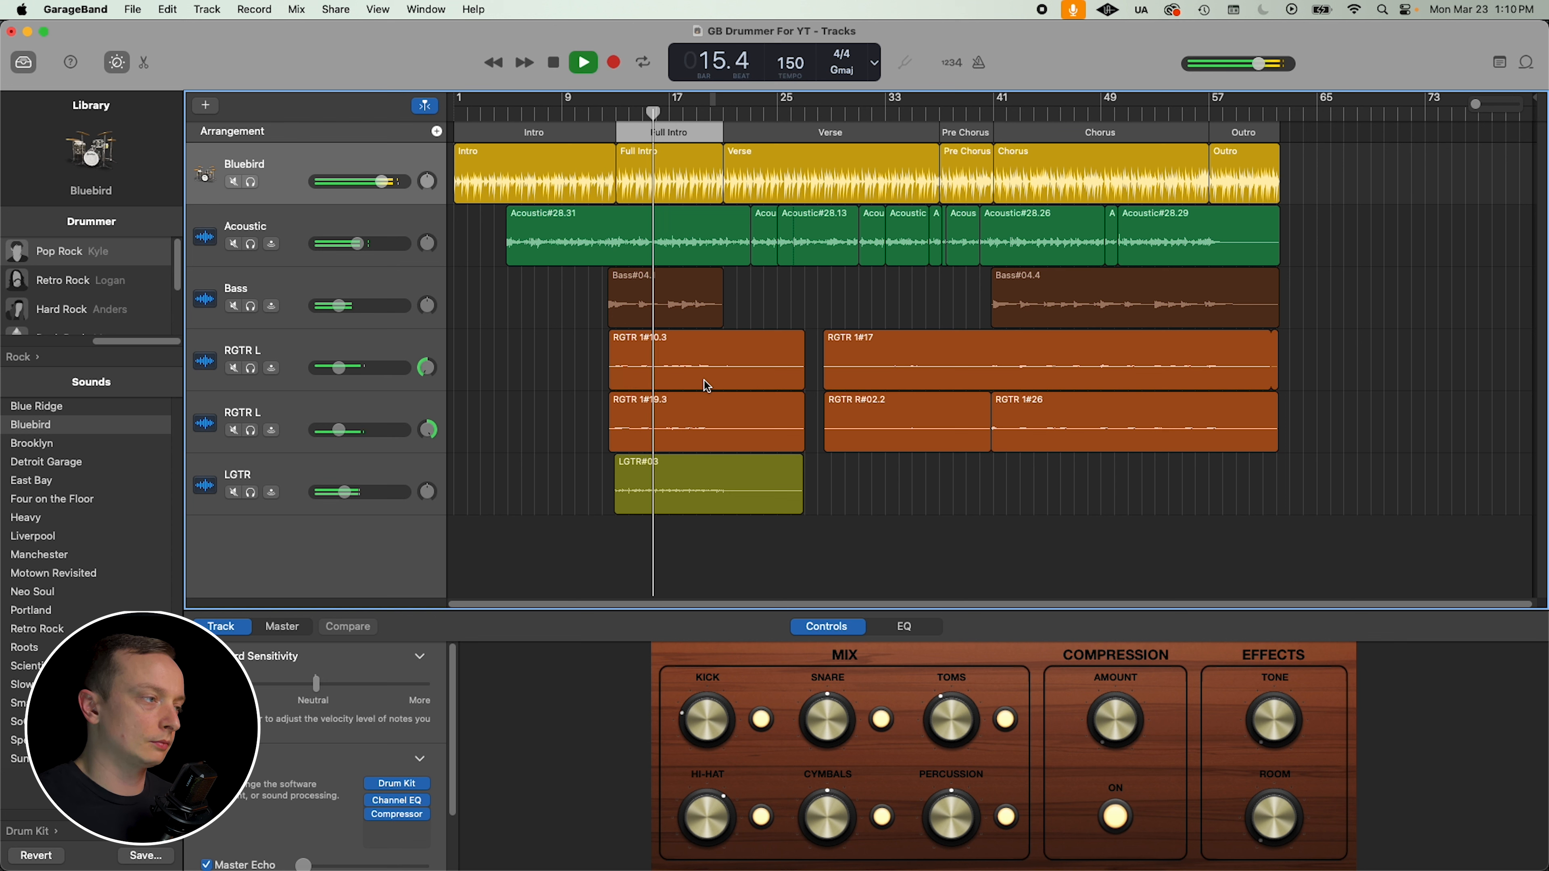
key(space)
Step: Slightly raise the kick and lower the snare in the Bluebird kit's mix while playing from the Full Intro
click(556, 726)
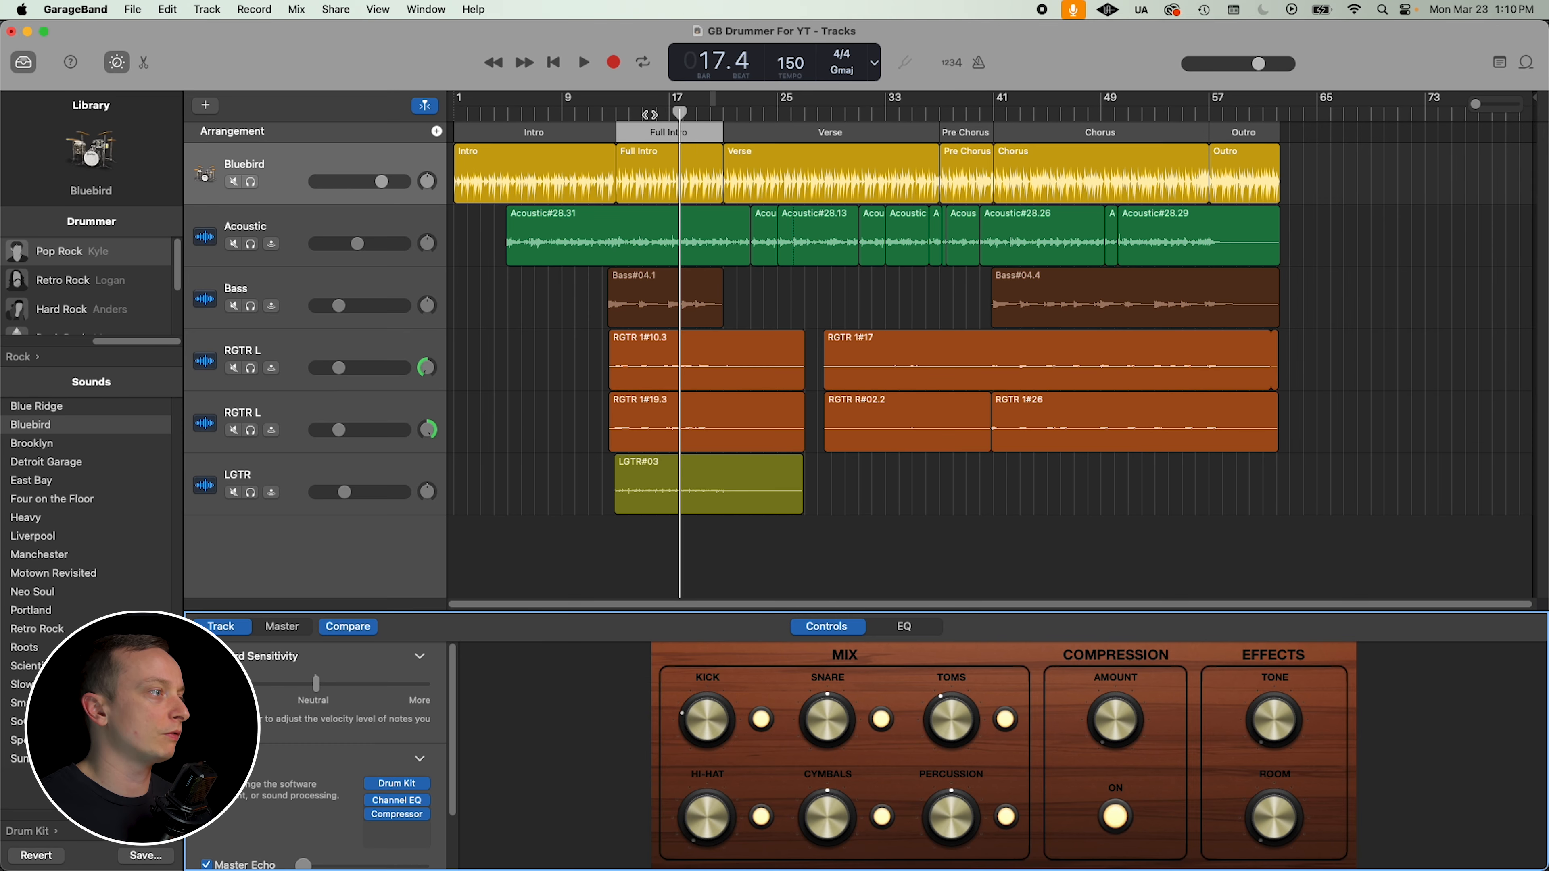
click(617, 110)
click(618, 110)
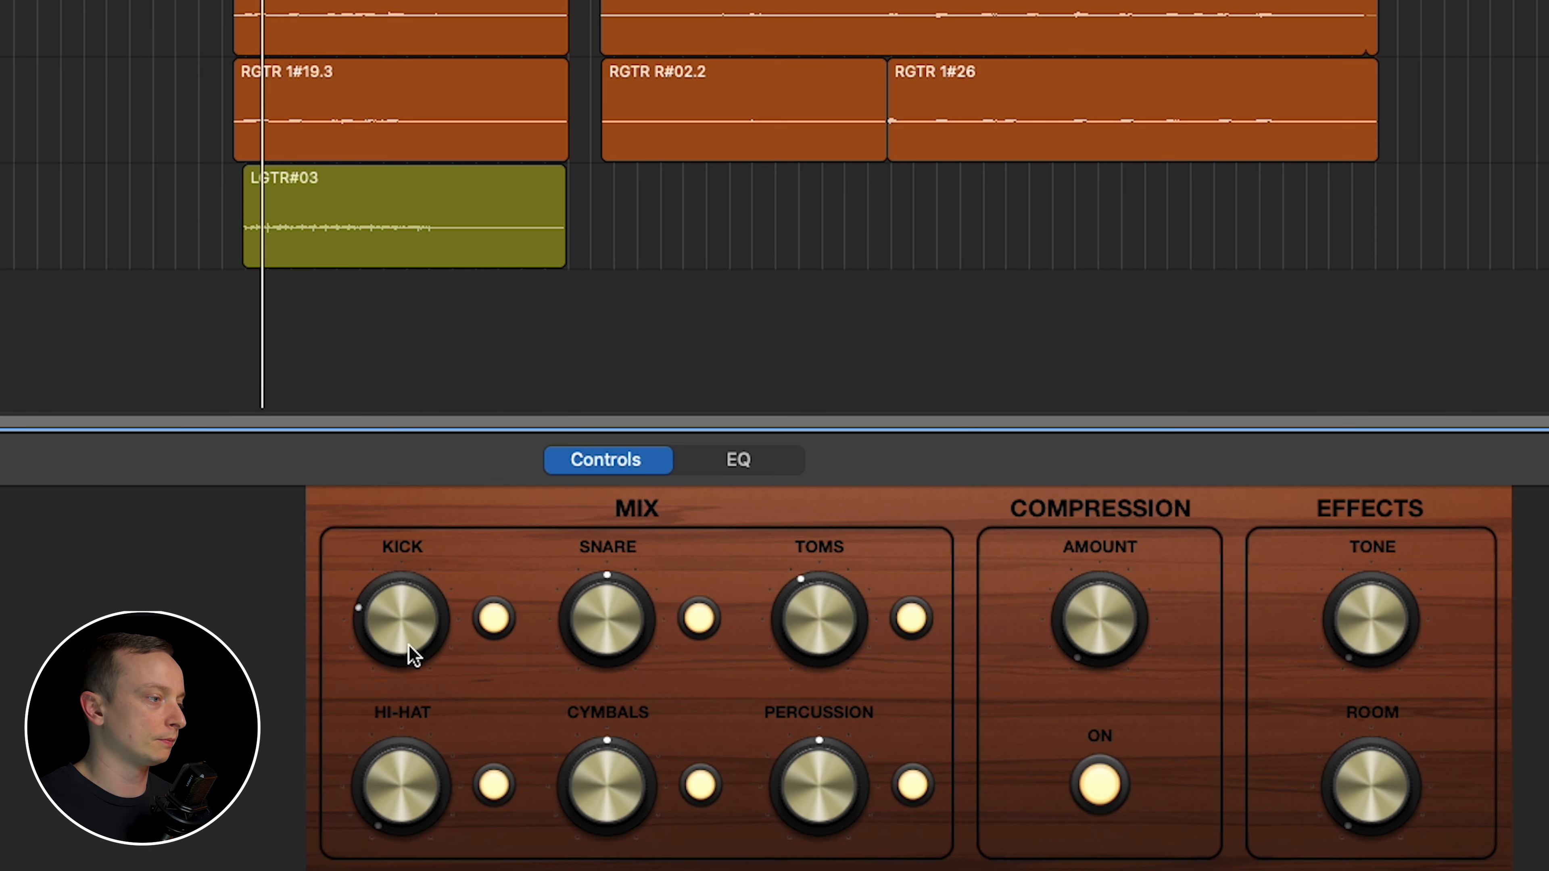
drag(696, 729, 712, 648)
drag(432, 507, 413, 632)
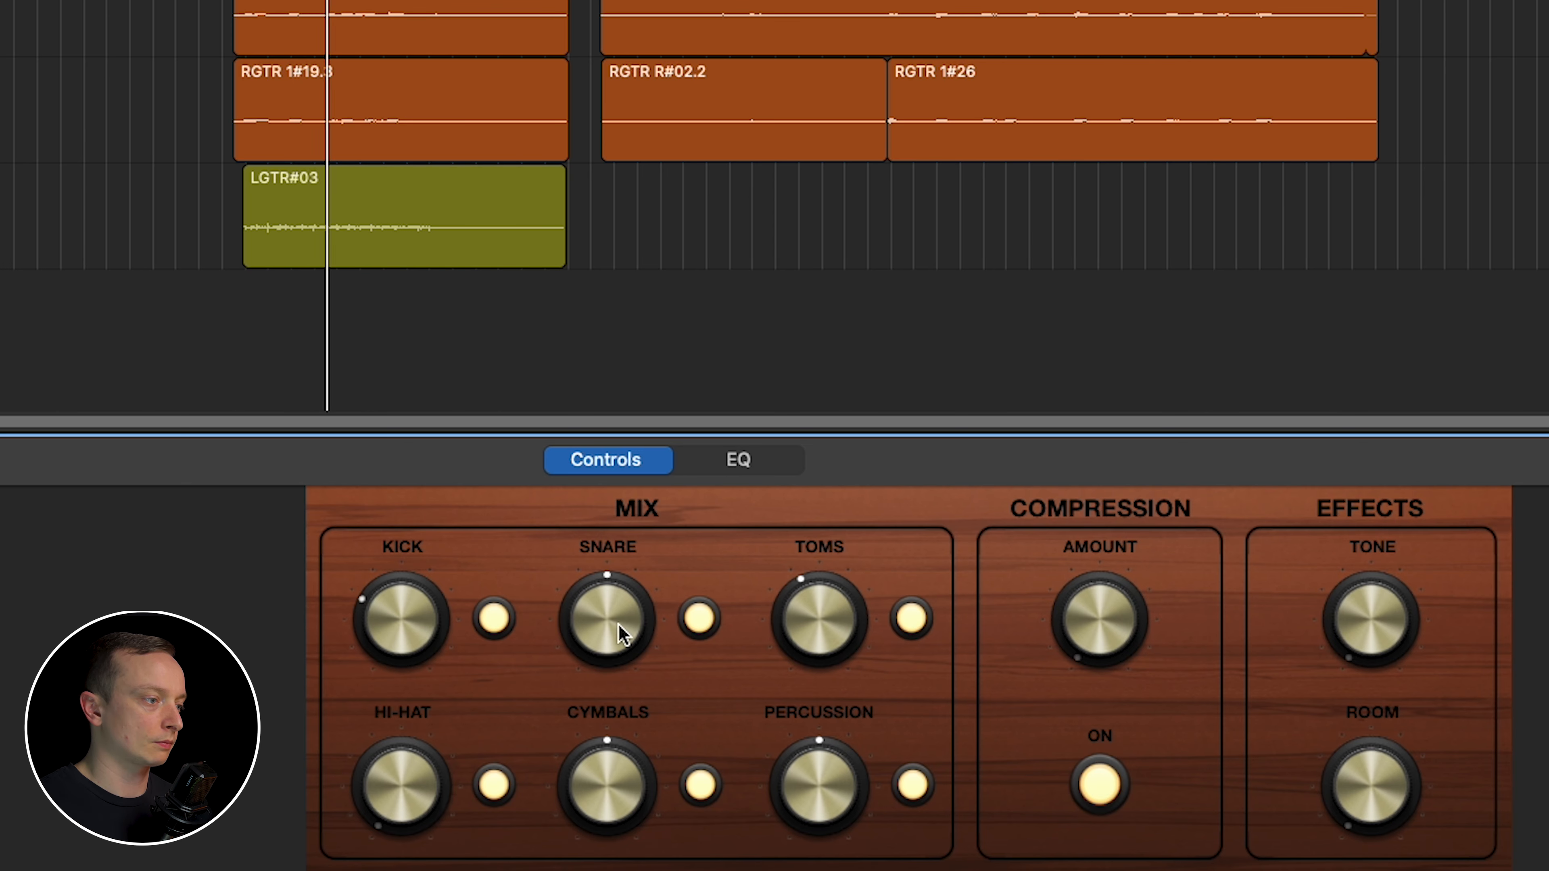
mouse_move(619, 624)
mouse_down()
mouse_move(619, 695)
mouse_move(610, 636)
mouse_up()
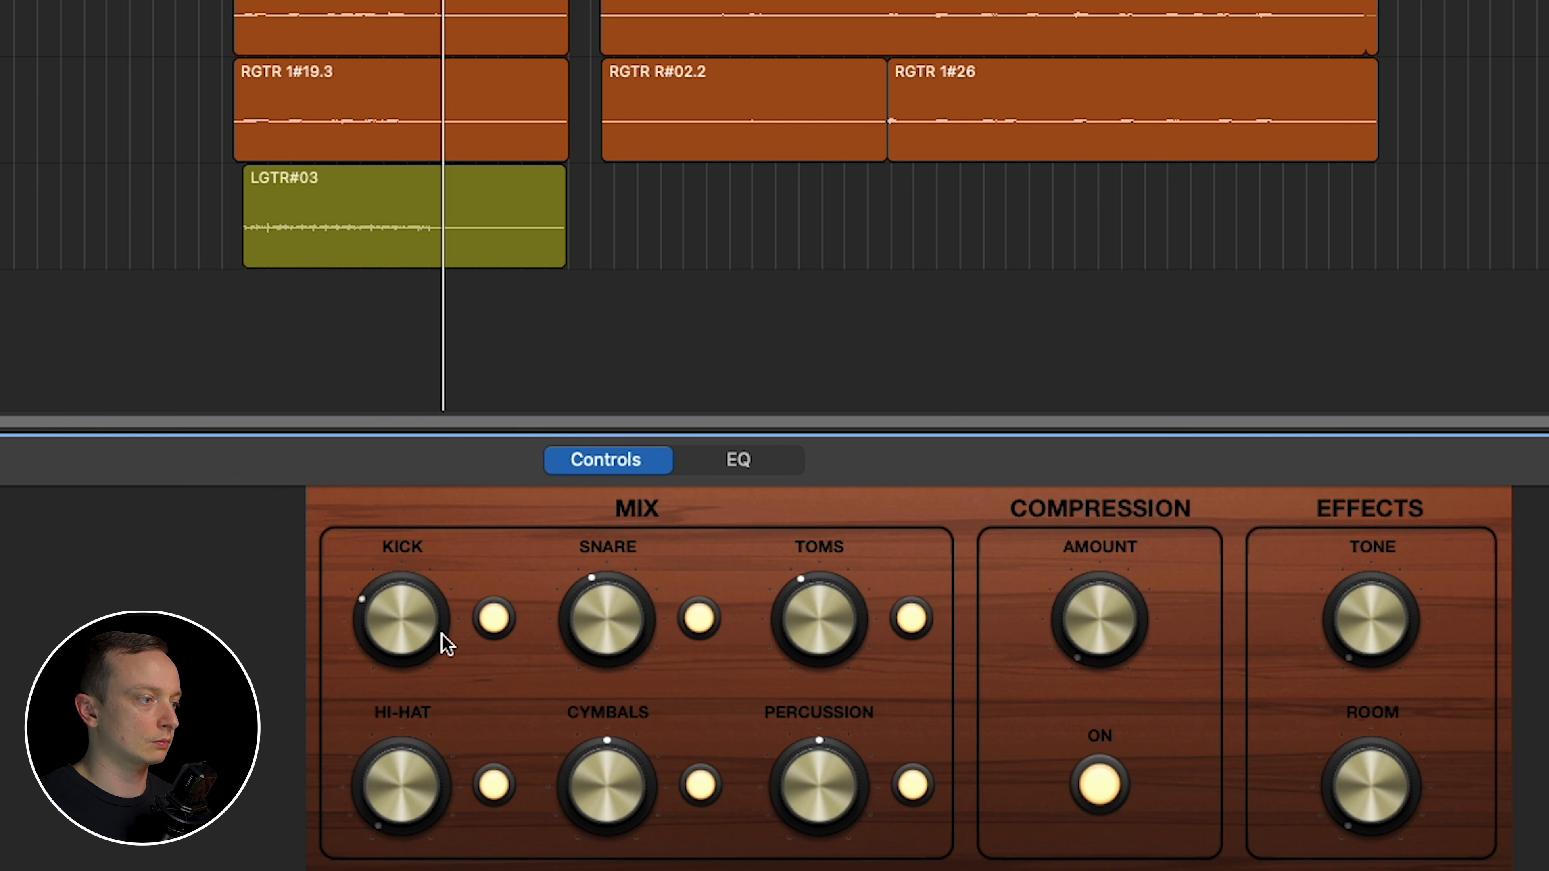
drag(591, 628, 590, 640)
click(404, 625)
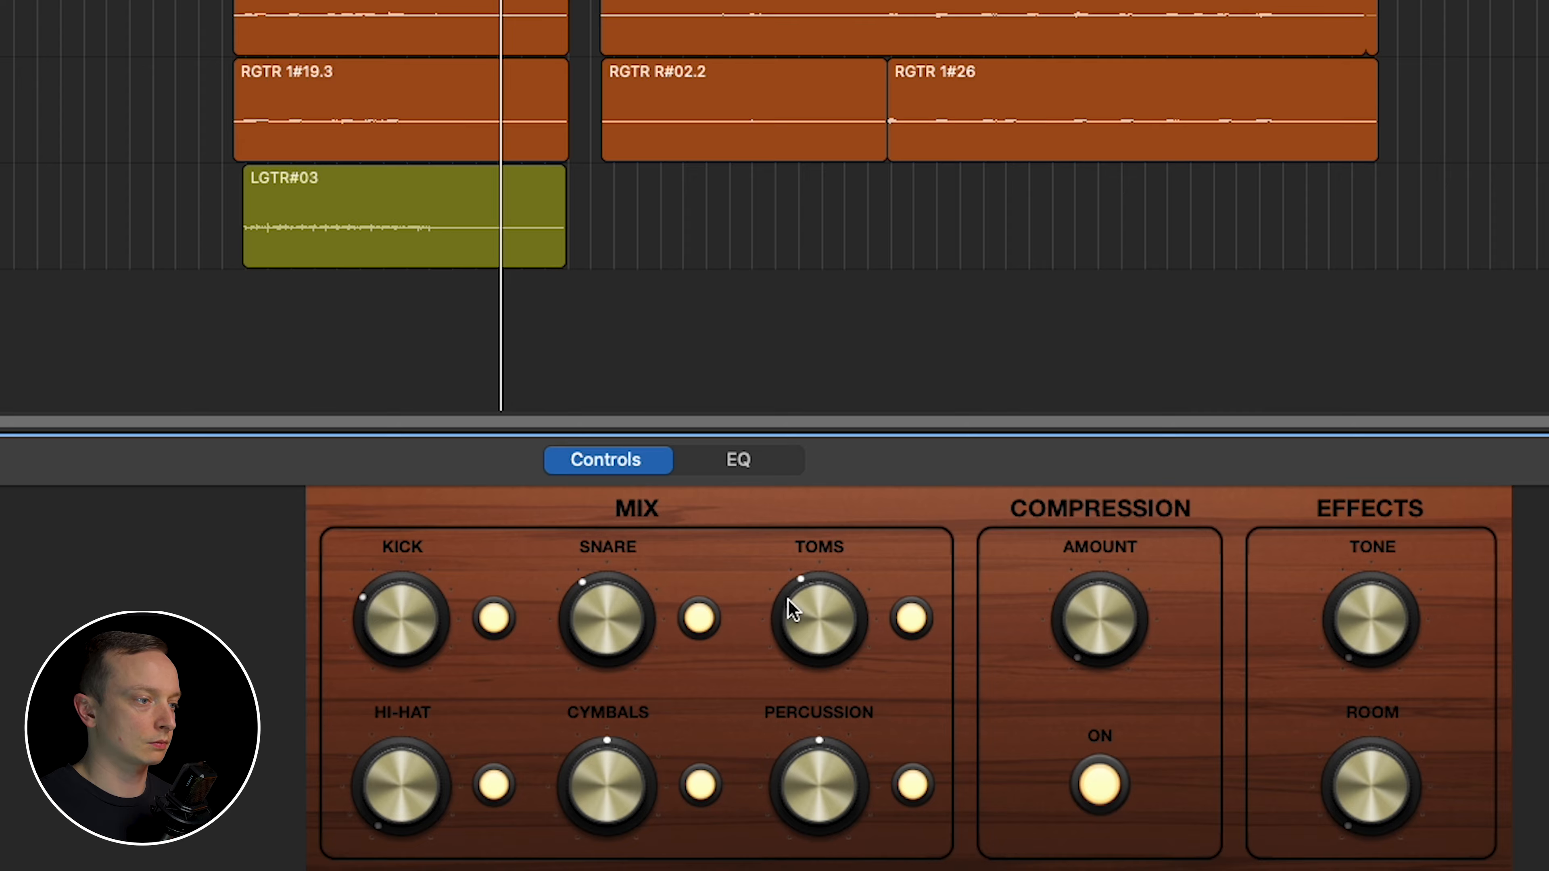
Step: Raise the toms and hi-hat levels and slightly lower the cymbals in the Bluebird kit's mix
drag(820, 621, 806, 552)
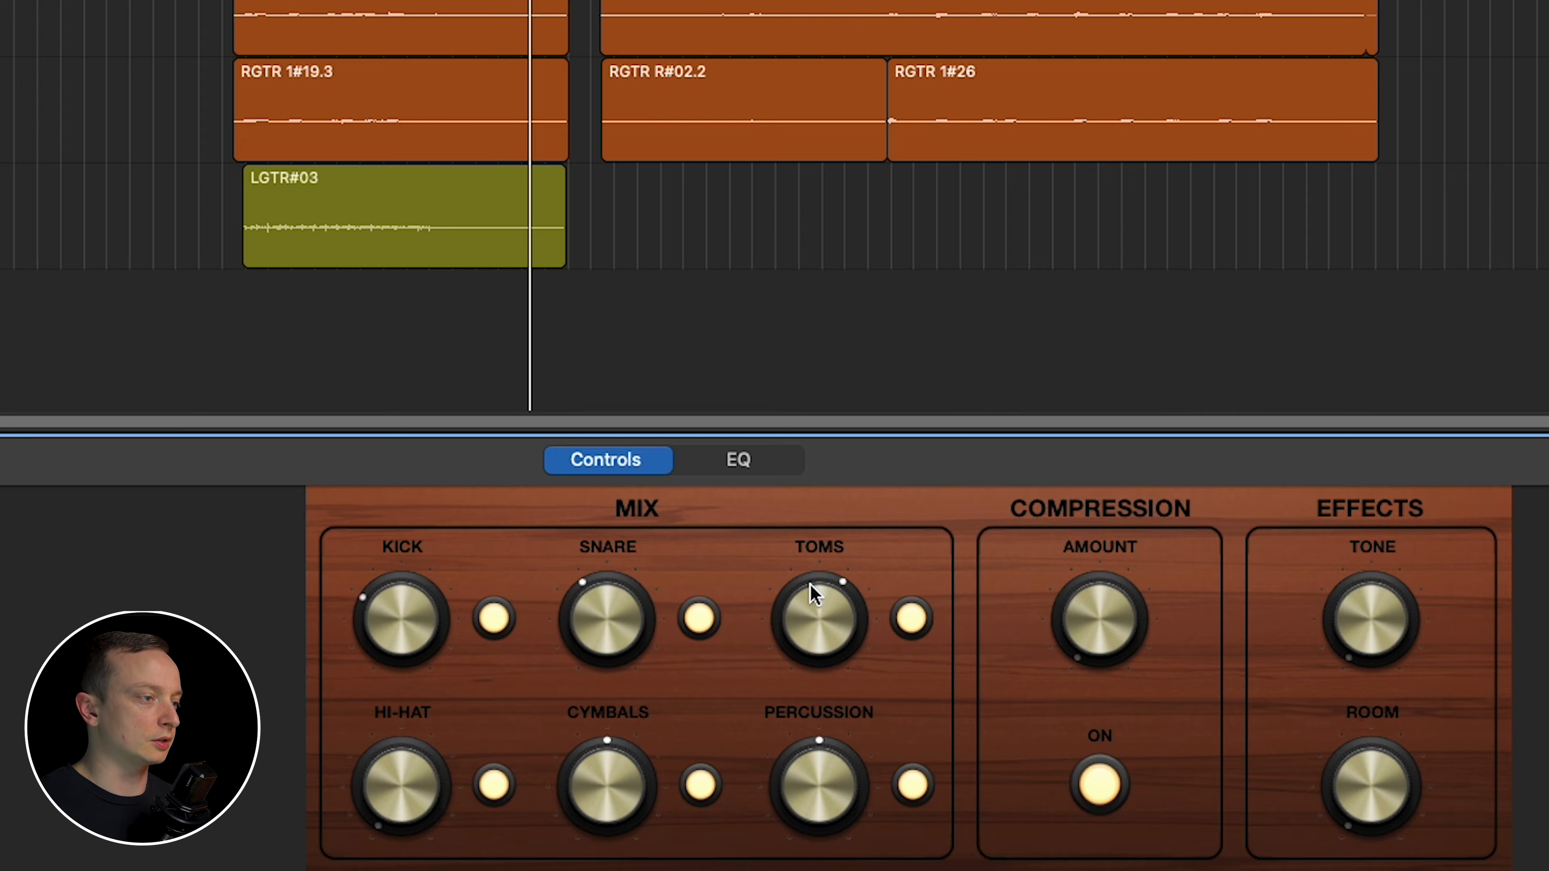
drag(611, 807, 608, 797)
drag(399, 797, 396, 763)
mouse_move(622, 778)
mouse_down()
mouse_move(632, 821)
mouse_move(626, 784)
mouse_up()
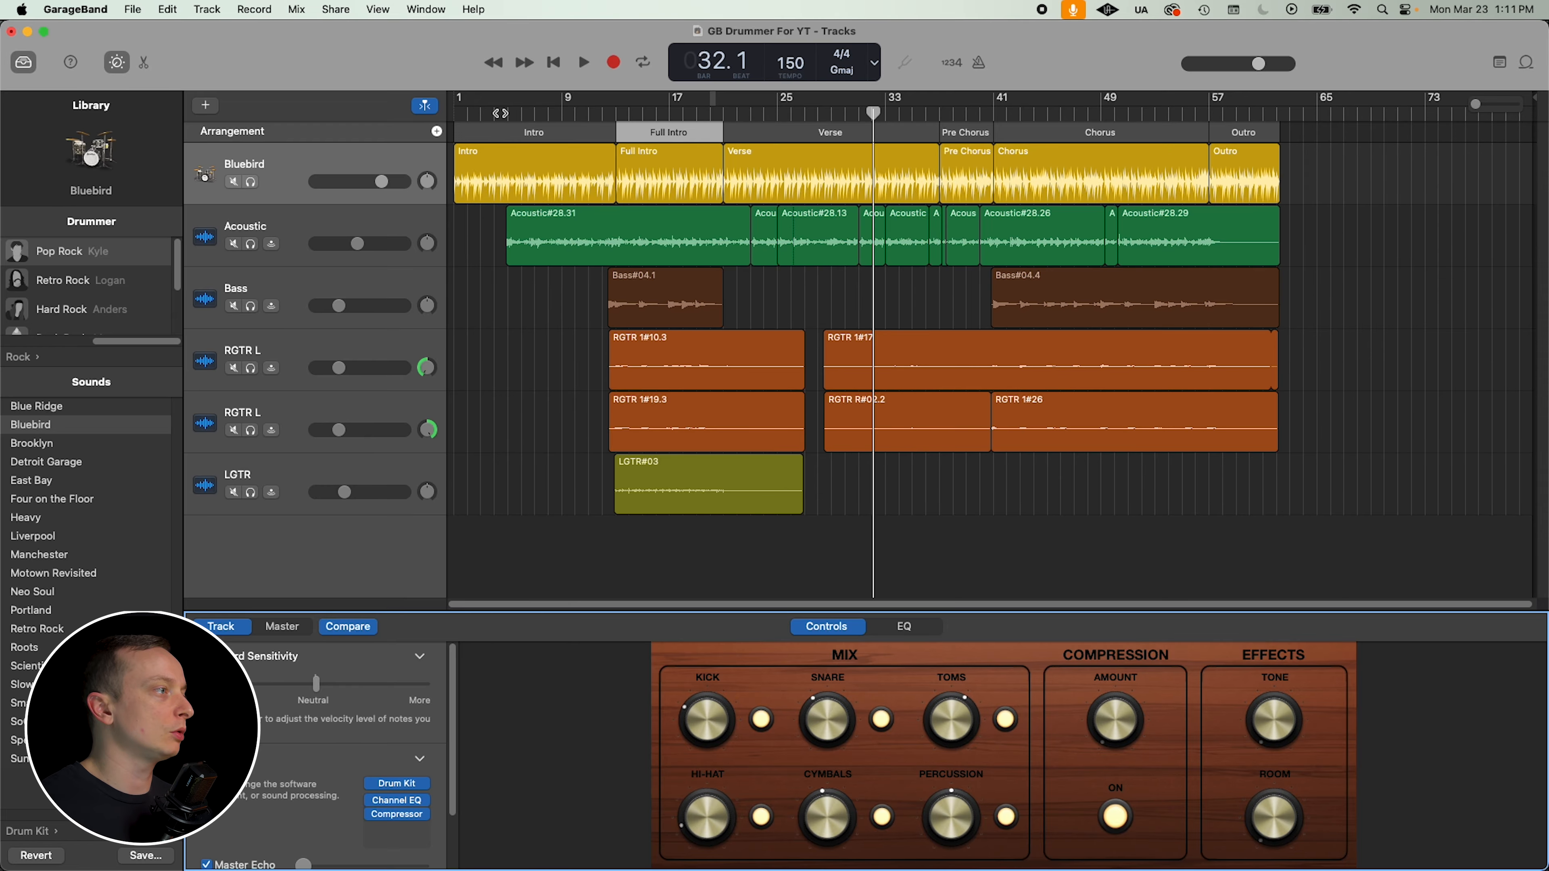
Step: Select the drummer regions one after another, from the Intro through to the Chorus
click(494, 111)
click(564, 190)
click(667, 180)
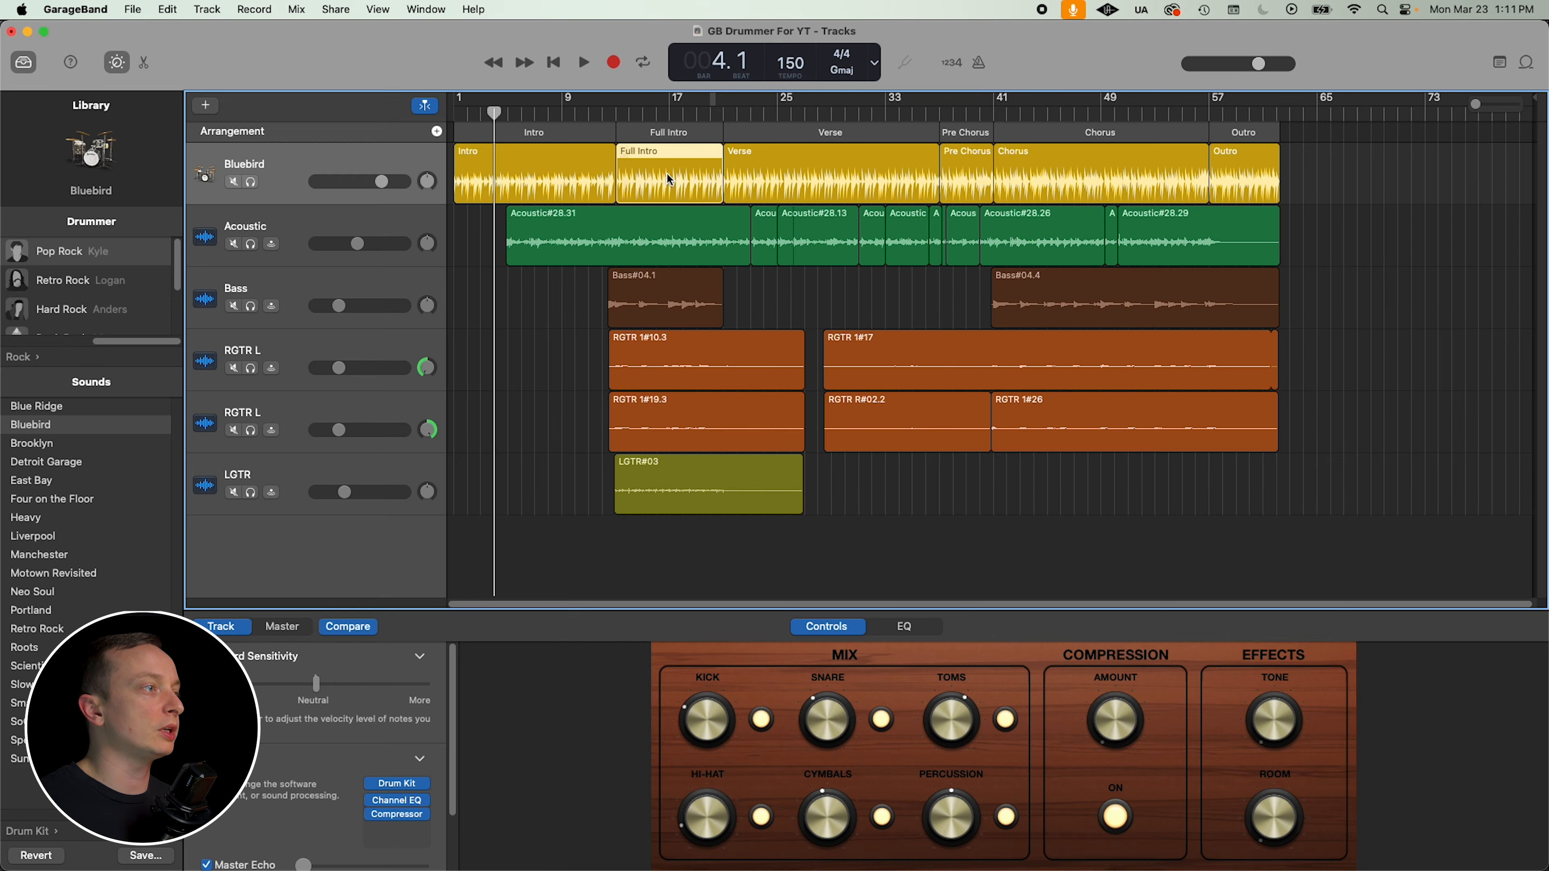
click(793, 172)
click(971, 177)
click(1082, 177)
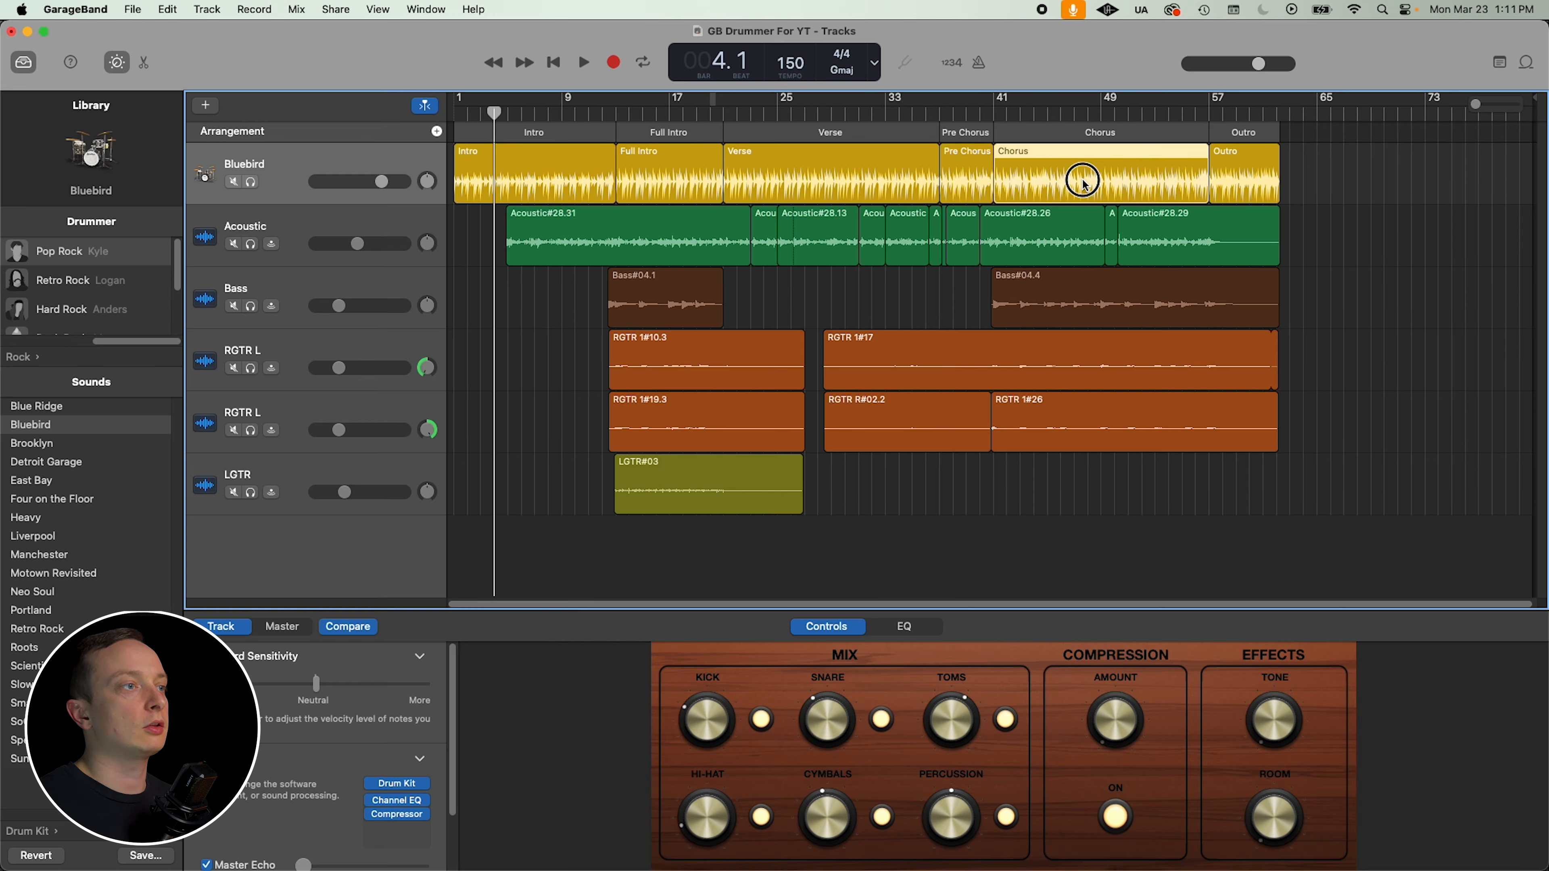
Step: Play the song from bar 1 to listen to the drums in the Intro
drag(540, 111, 507, 115)
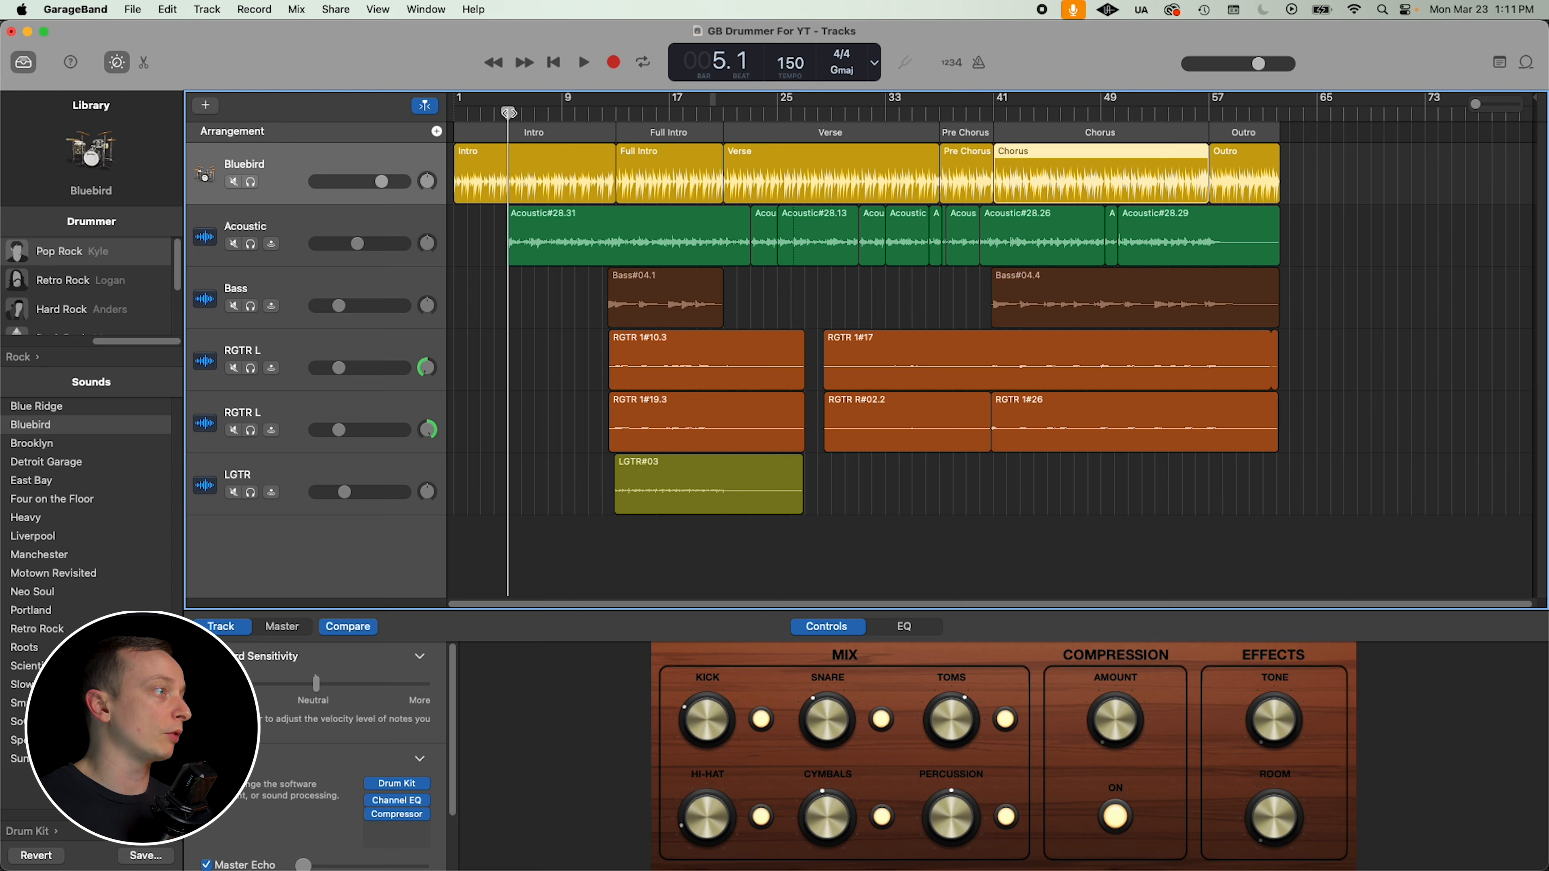
key(Return)
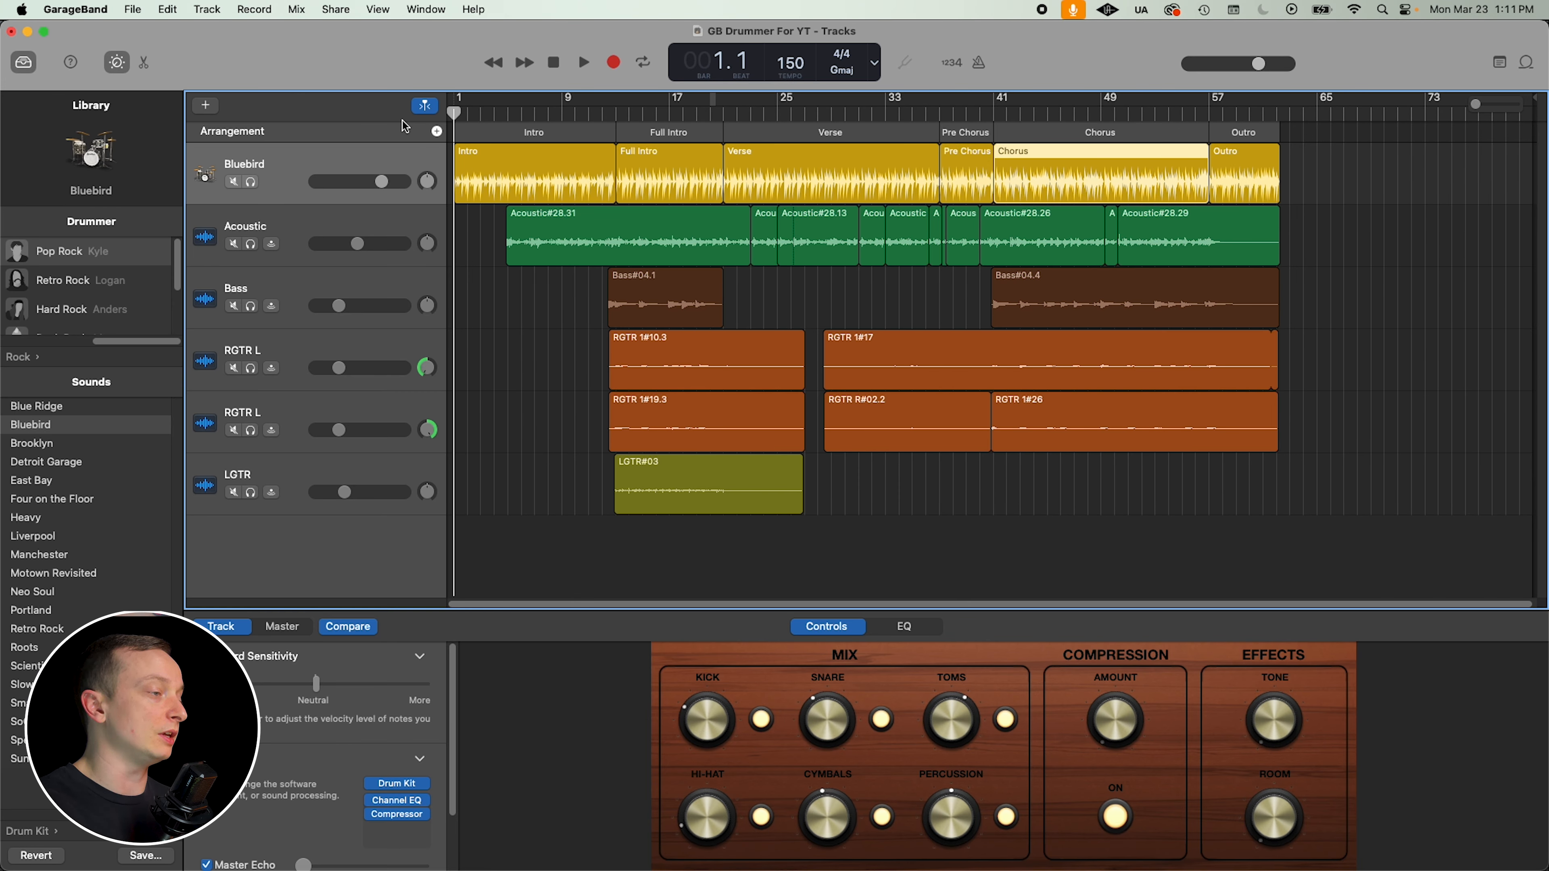
key(space)
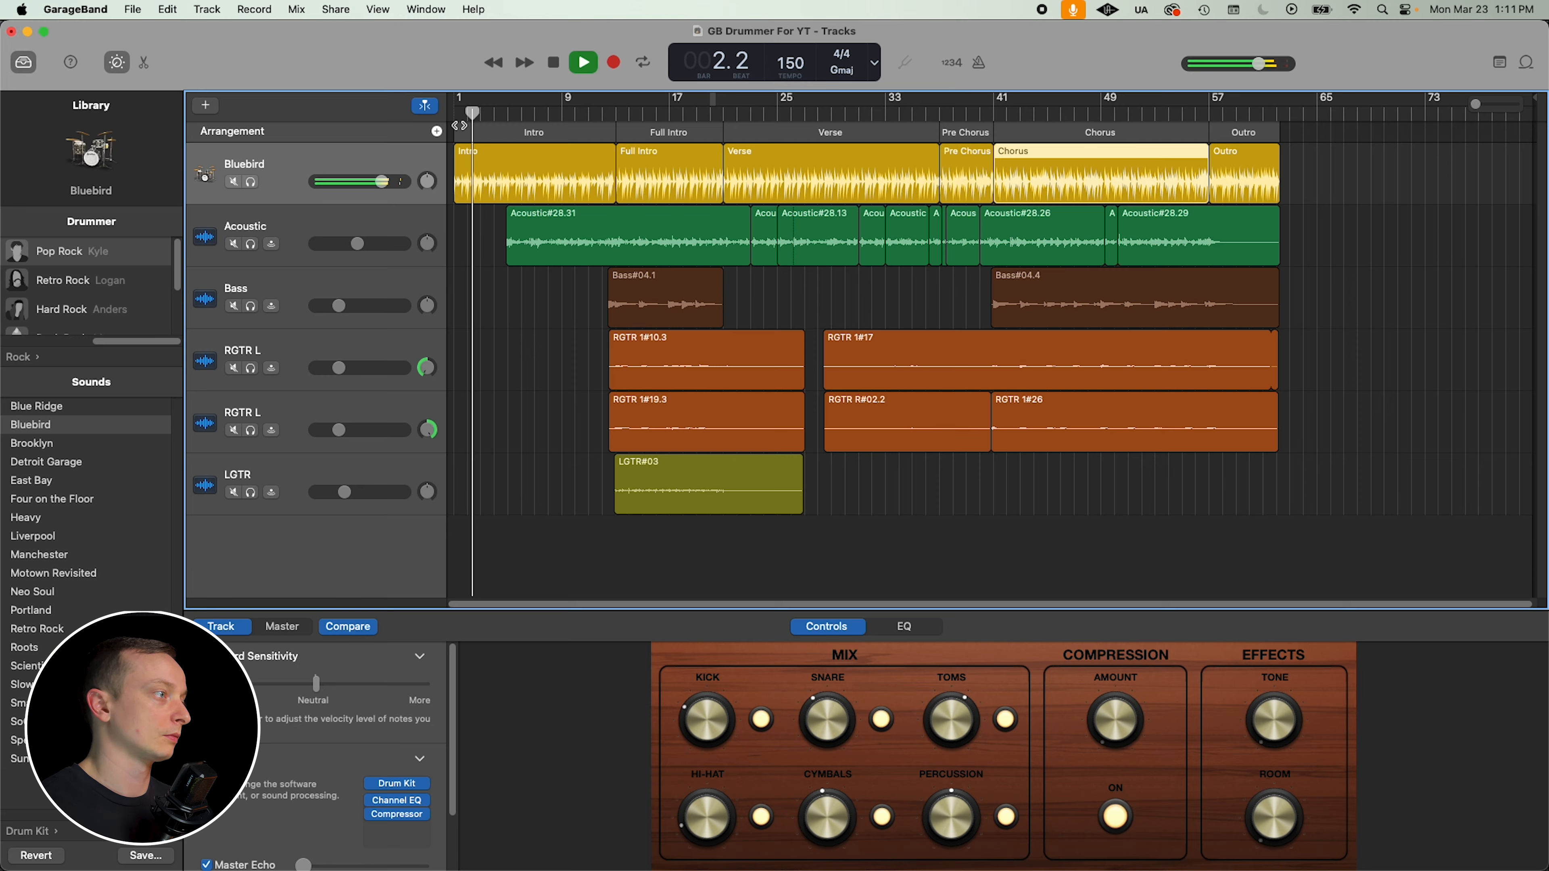
Step: Stop playback and delete the Intro drummer region from the Bluebird track
click(519, 110)
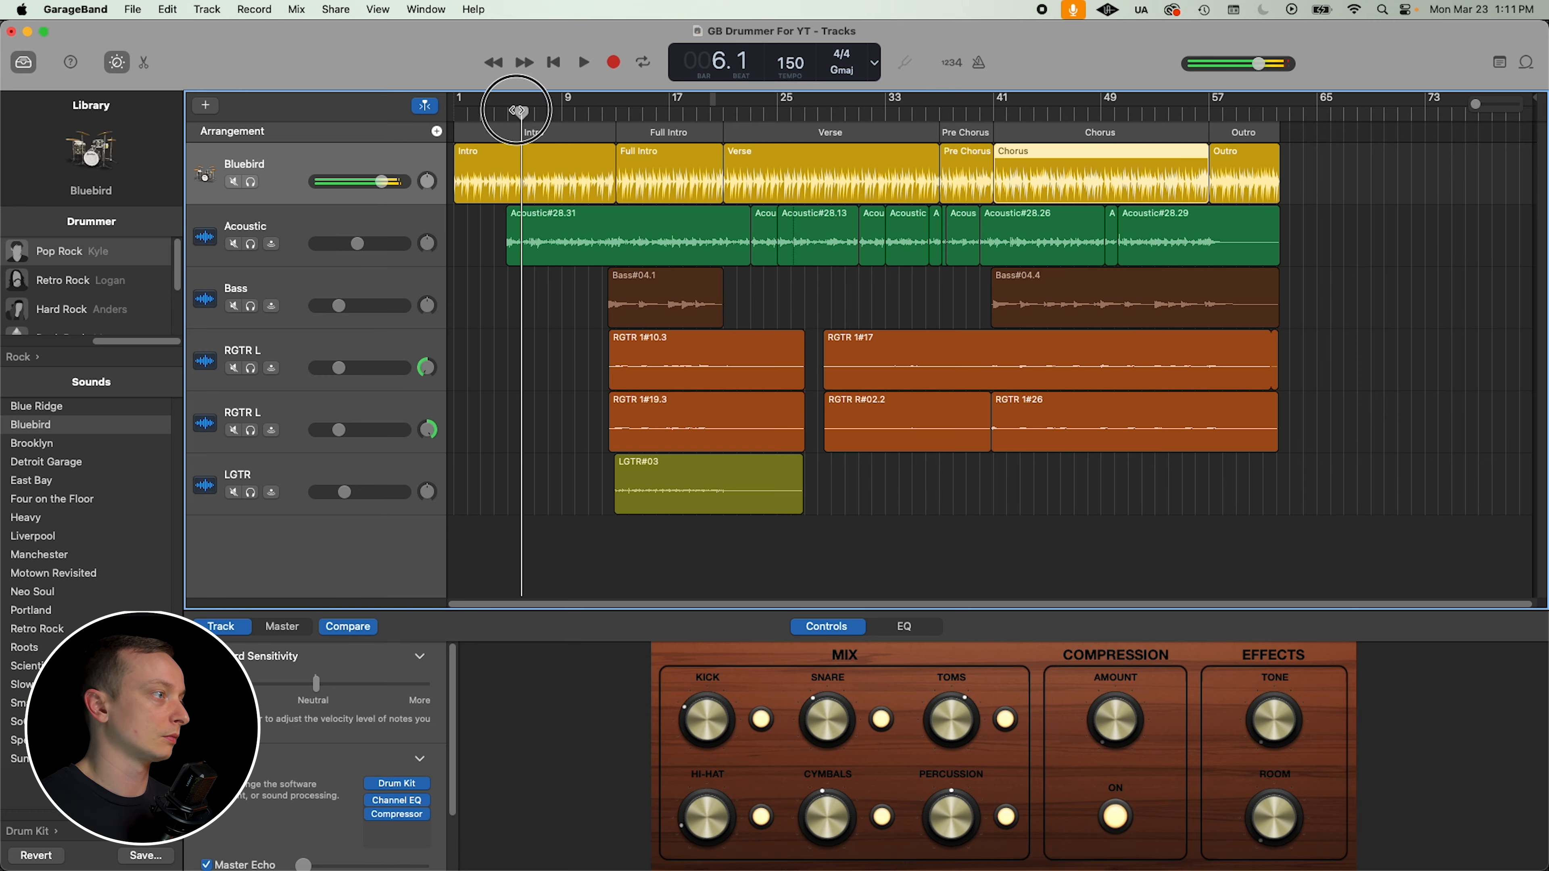
click(560, 176)
key(space)
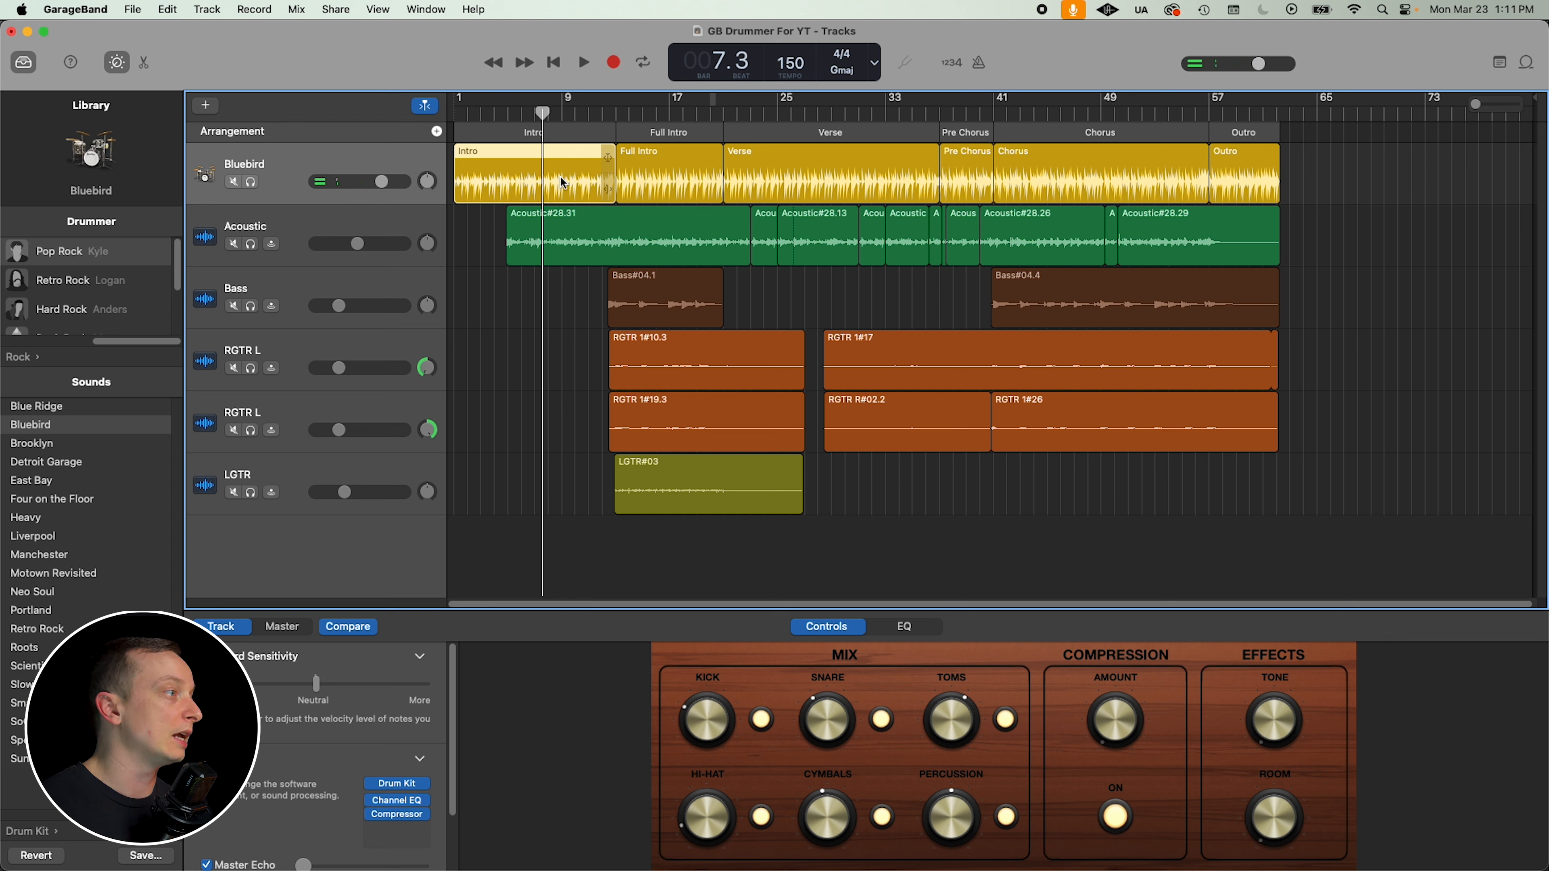
key(Delete)
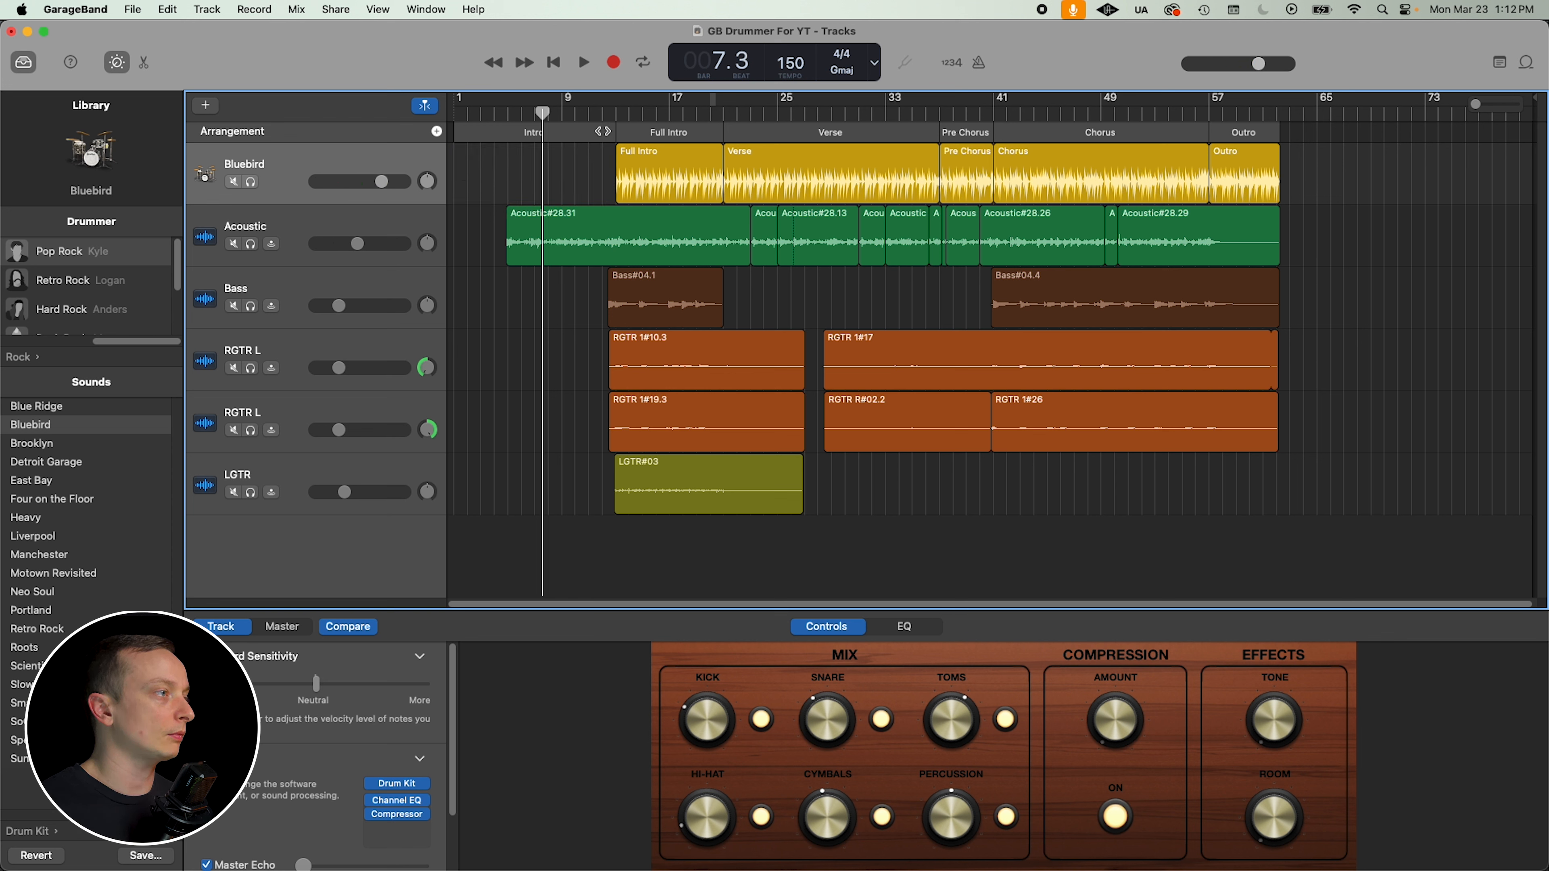
Step: Play from bar 11 to hear the drums enter at the Full Intro
click(614, 112)
click(592, 112)
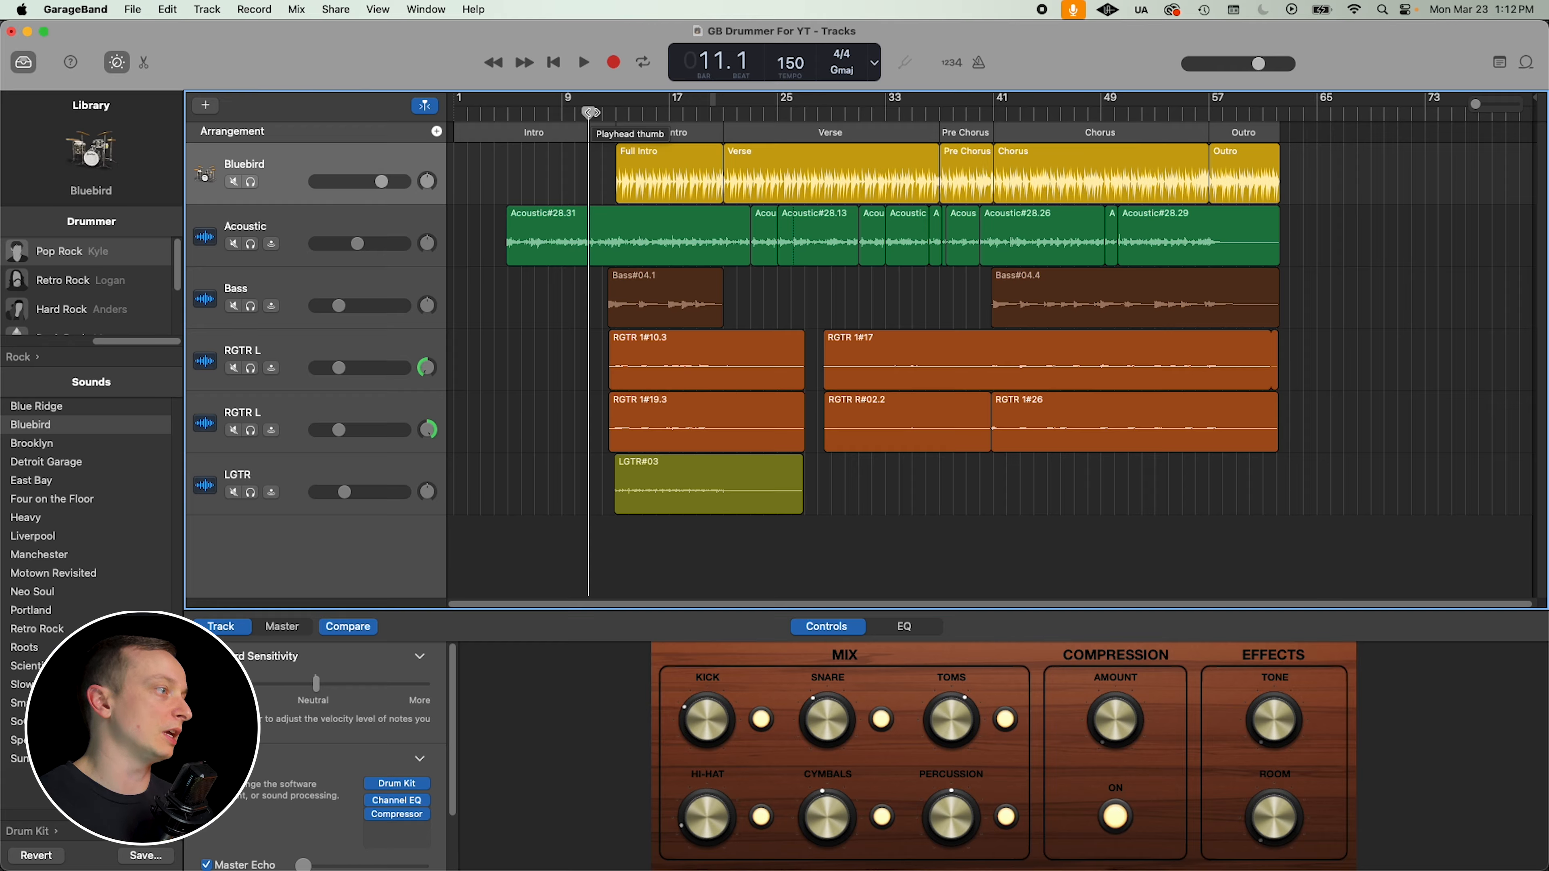
key(space)
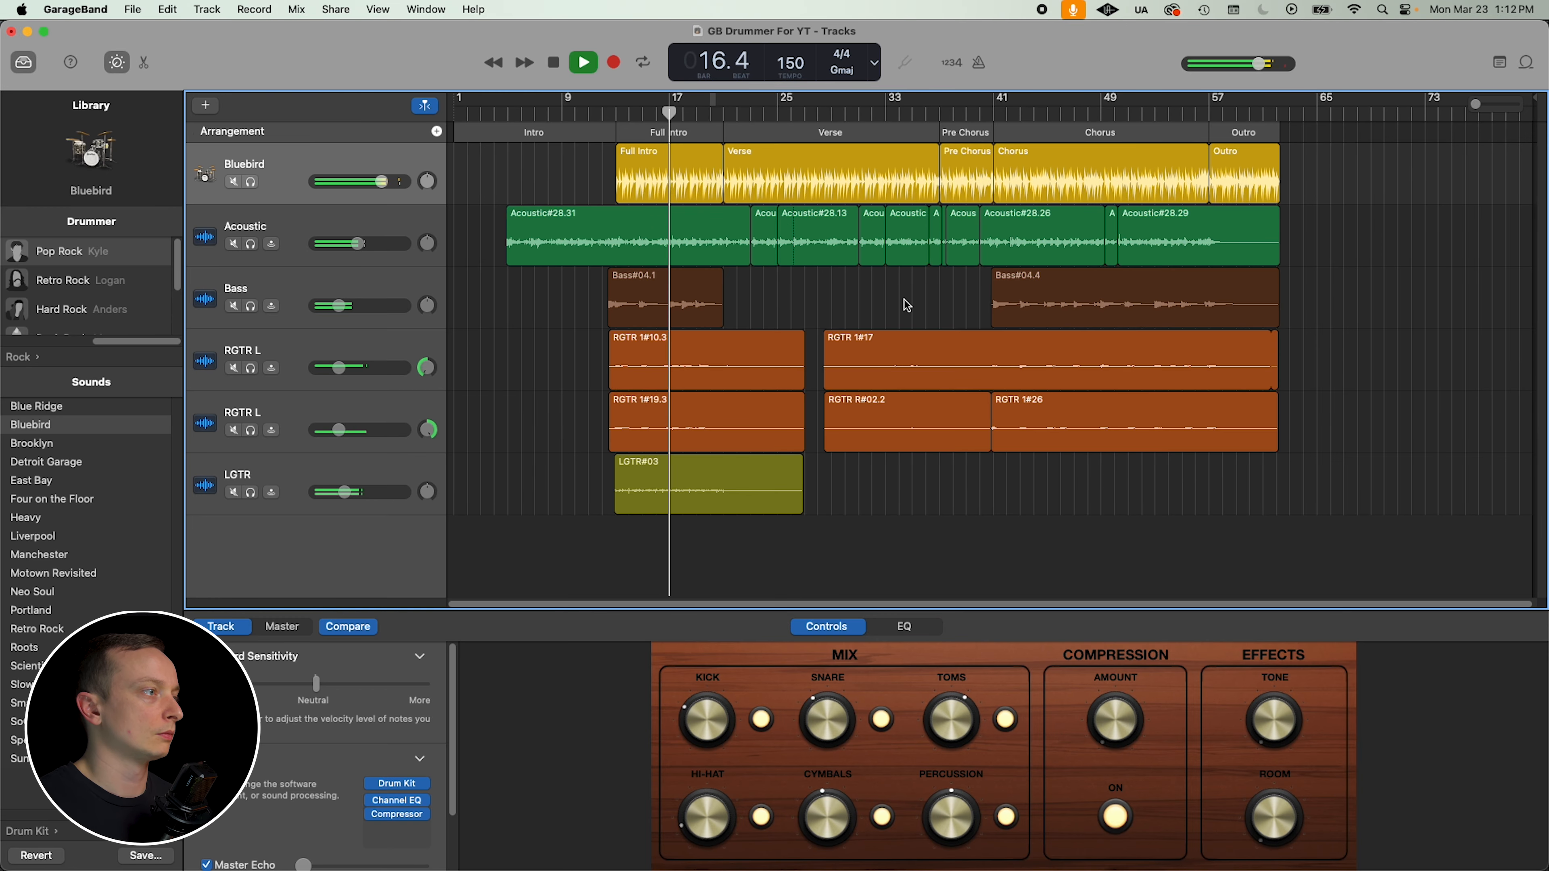
key(space)
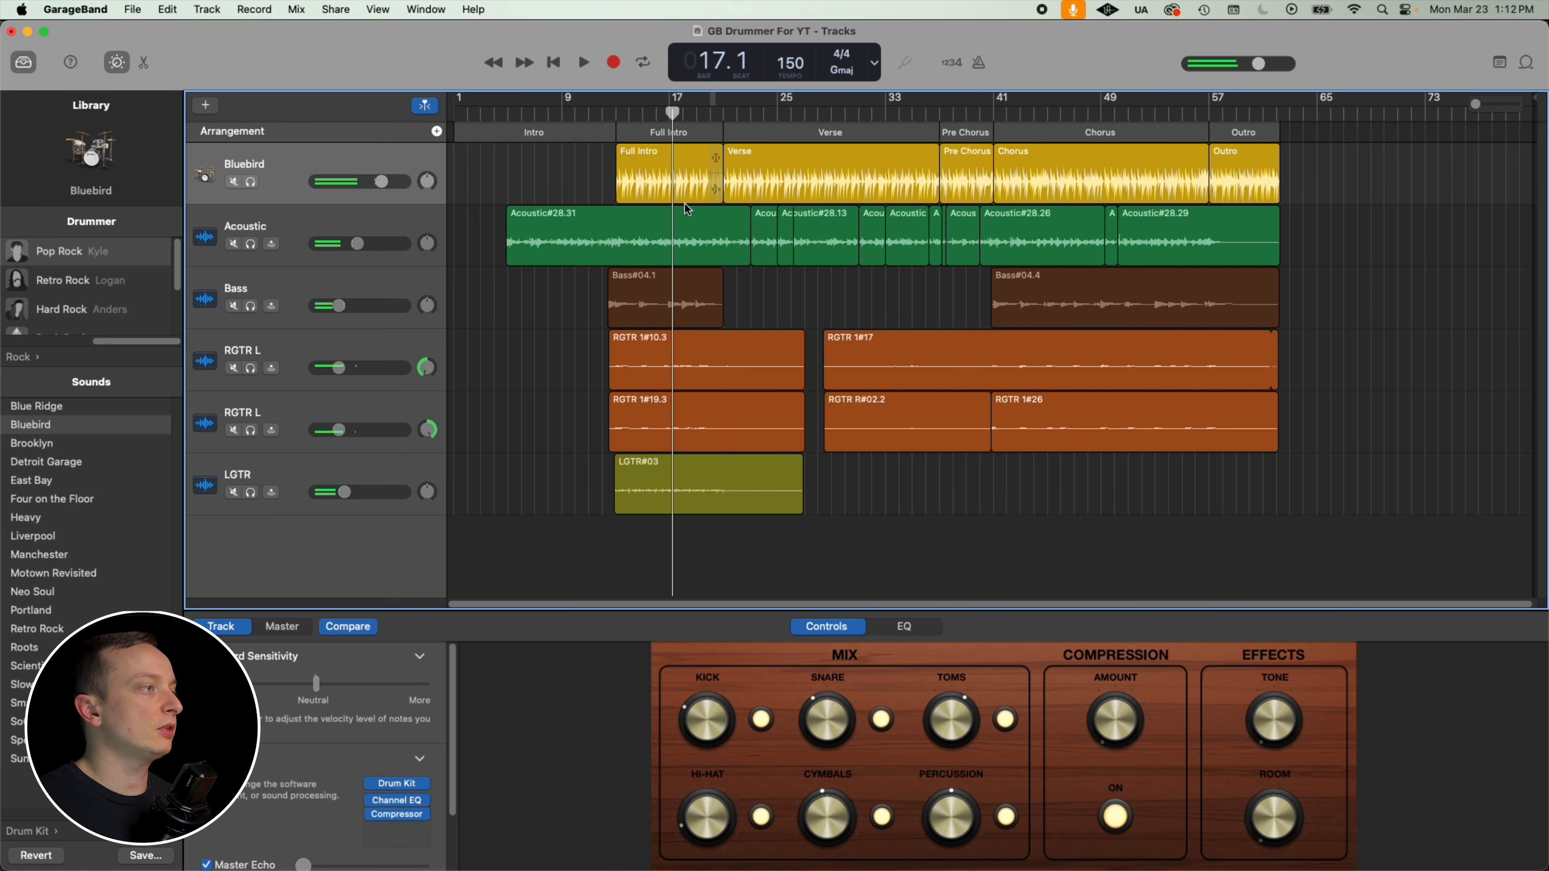
Step: Select all remaining drummer regions and shift their shared beat setting towards Simple and Soft in the Drummer editor
drag(530, 166, 1293, 183)
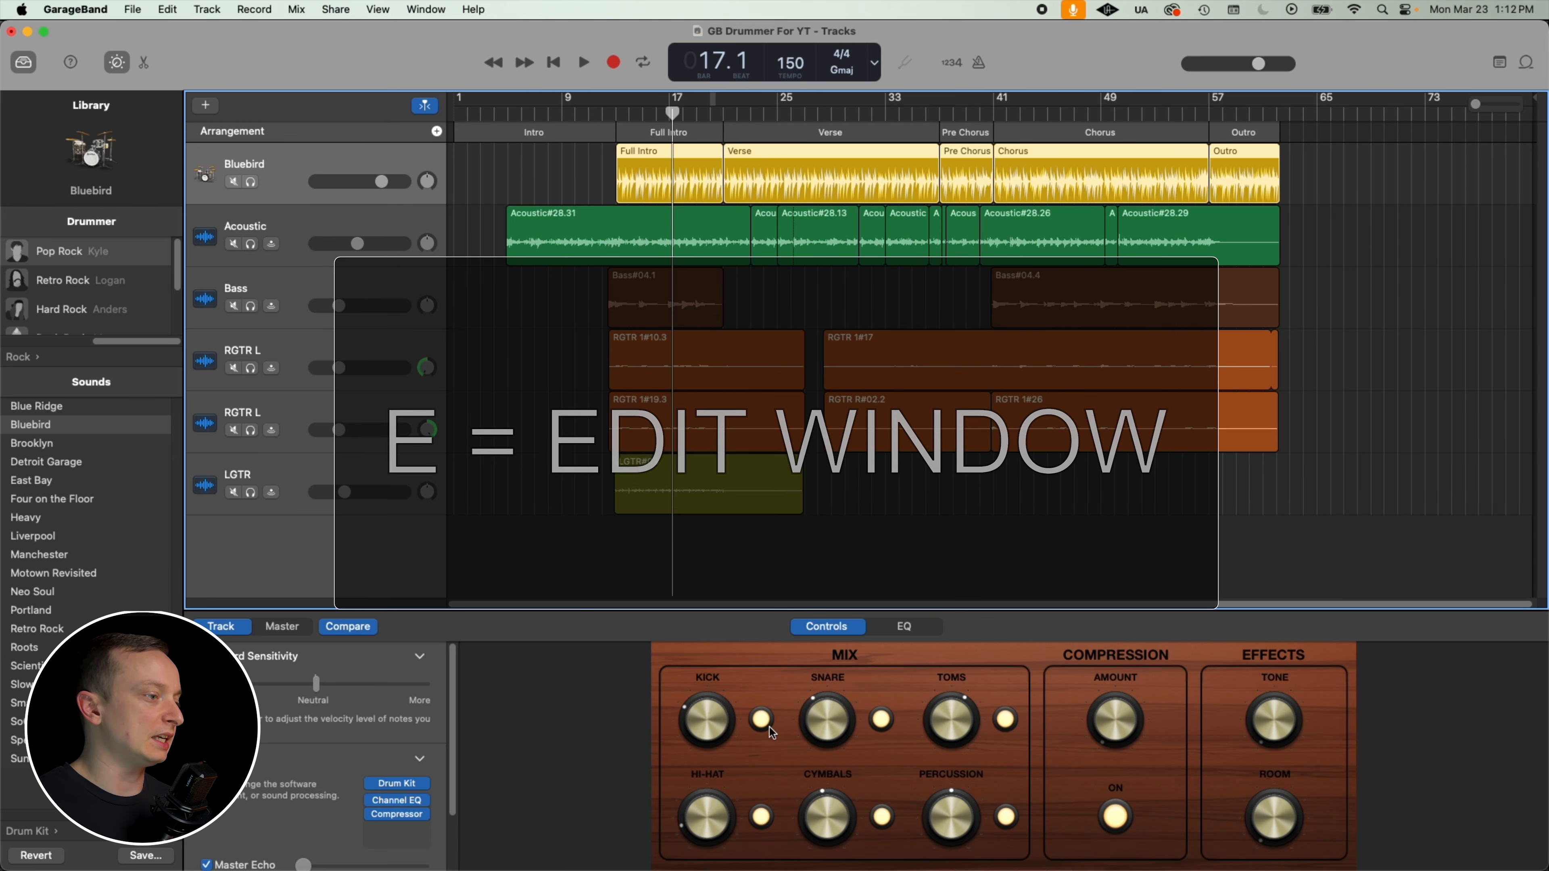
key(e)
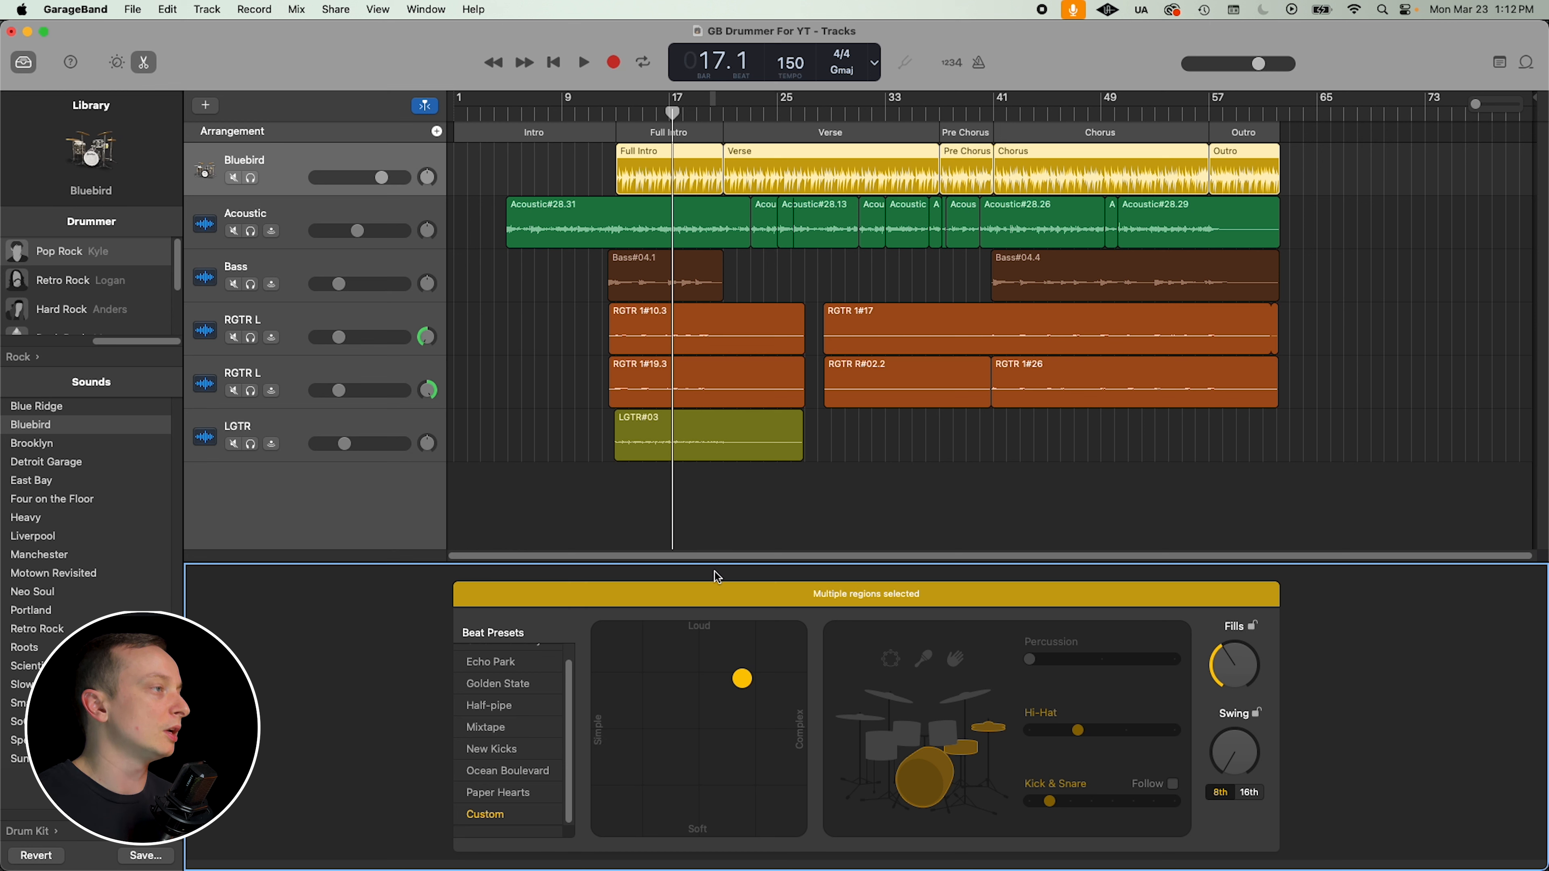
click(608, 113)
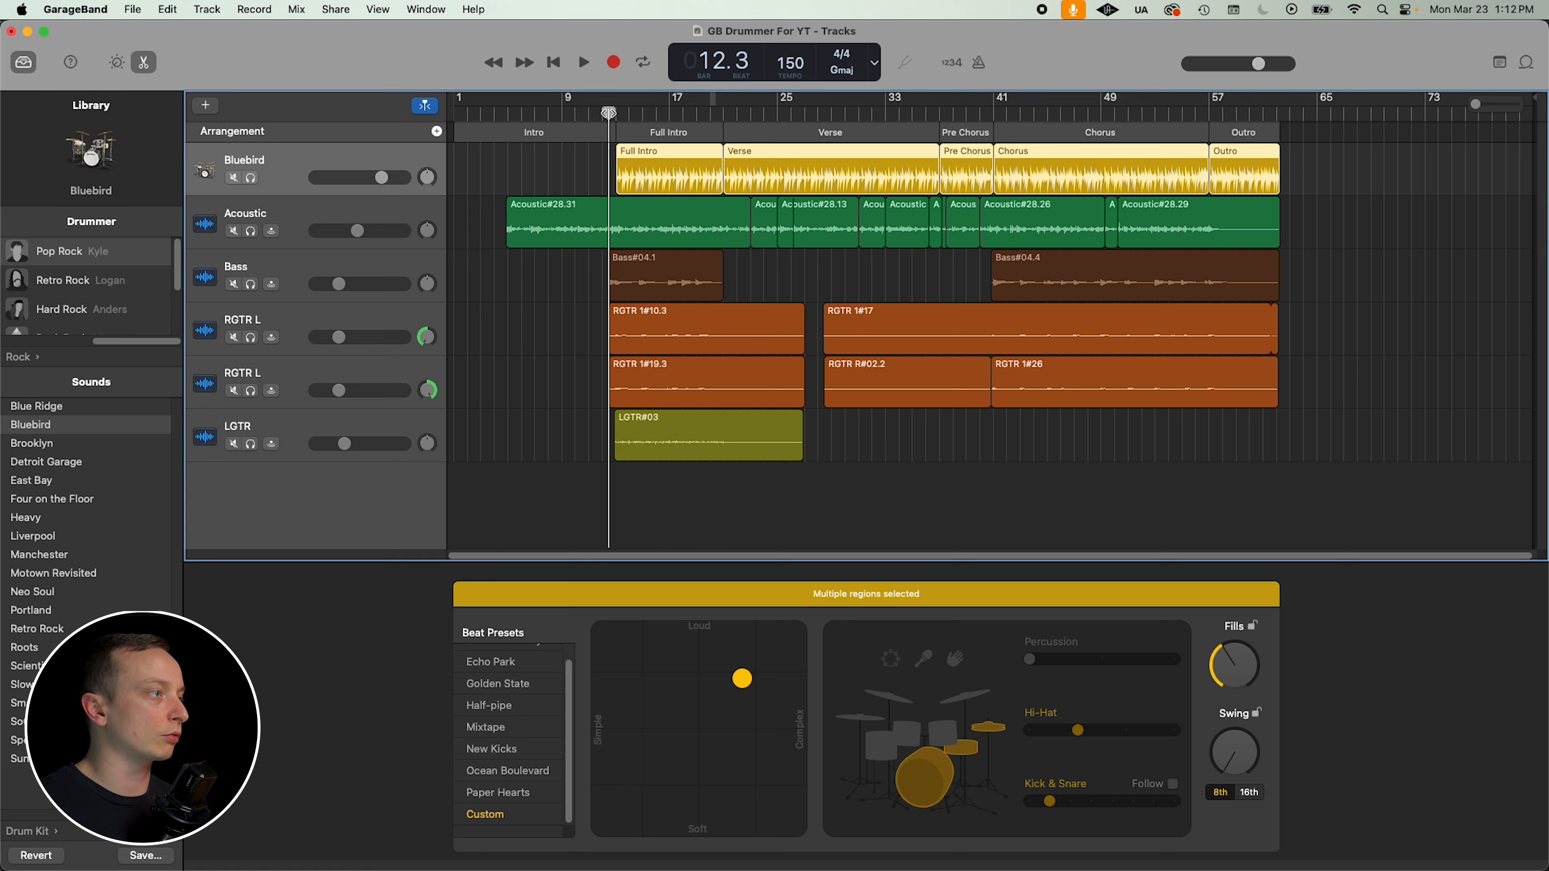
drag(742, 680, 658, 746)
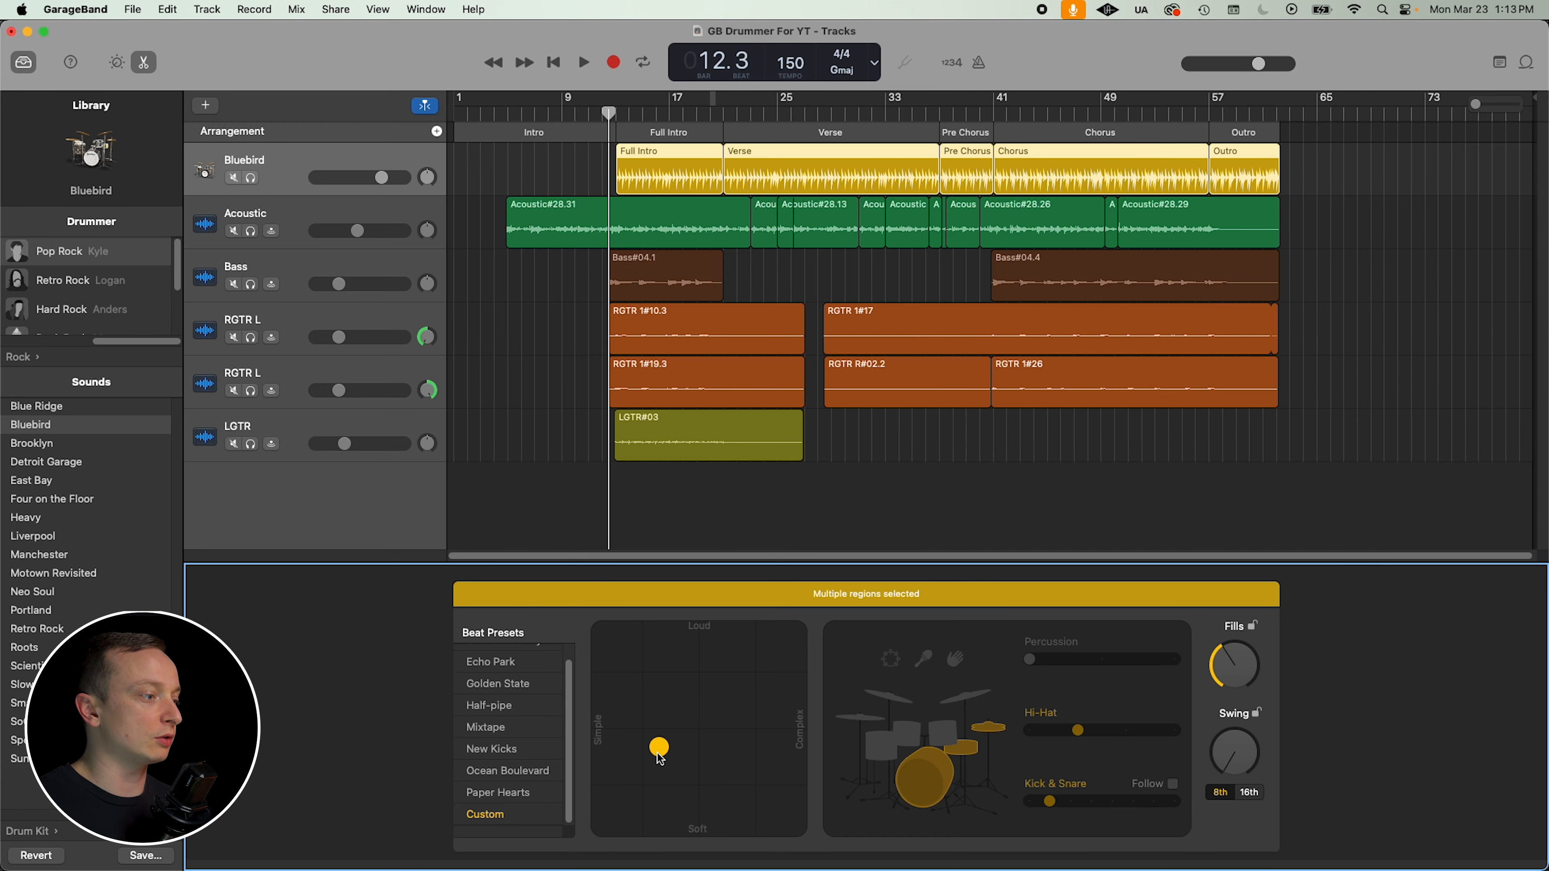
drag(660, 759, 743, 700)
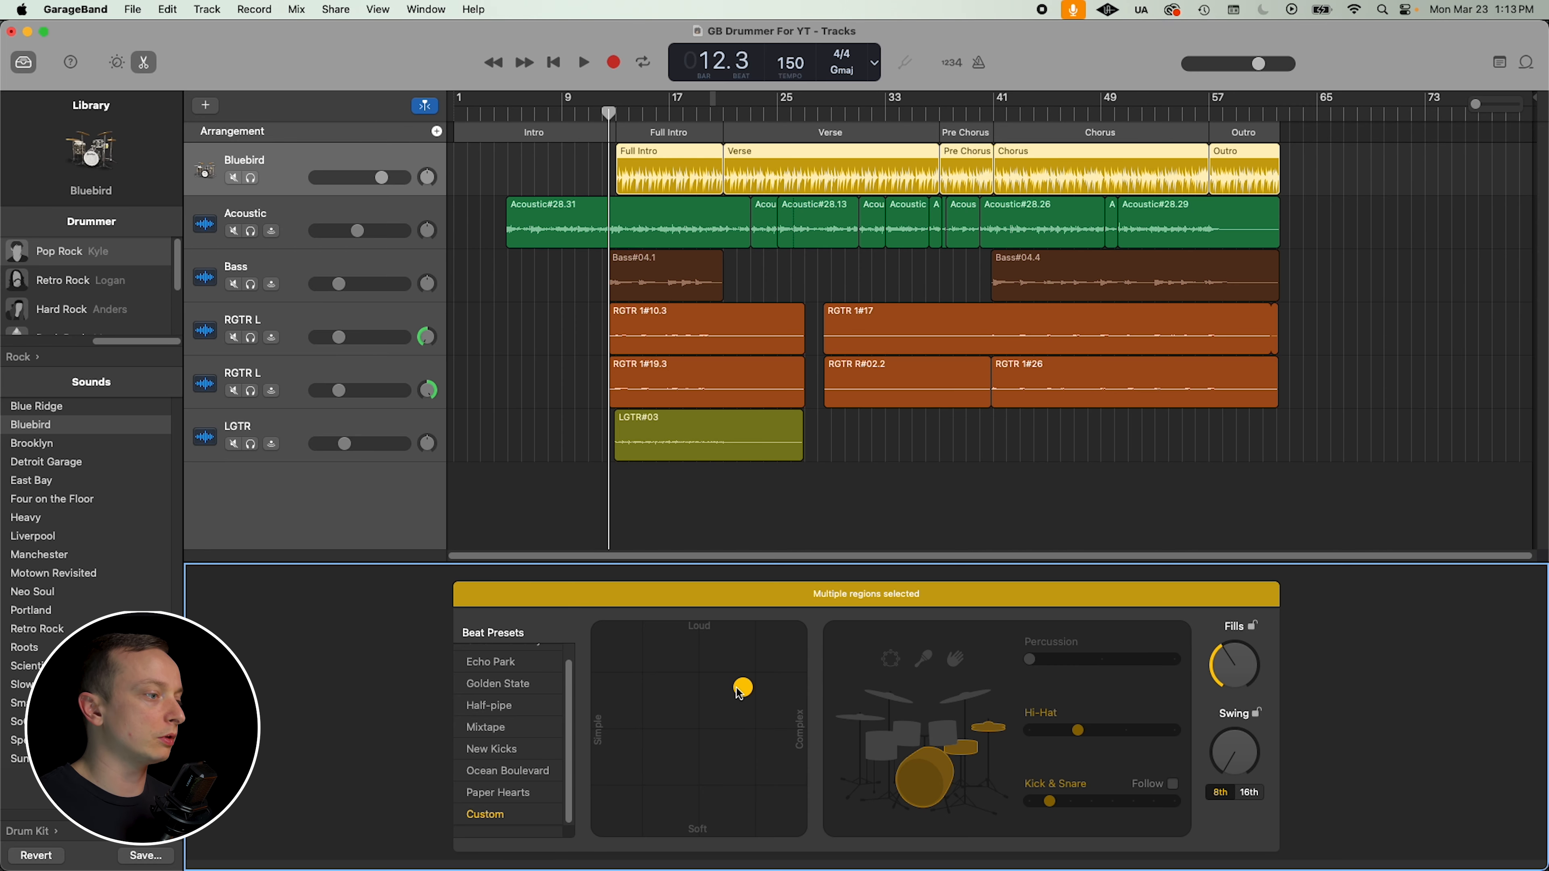
drag(737, 687, 651, 759)
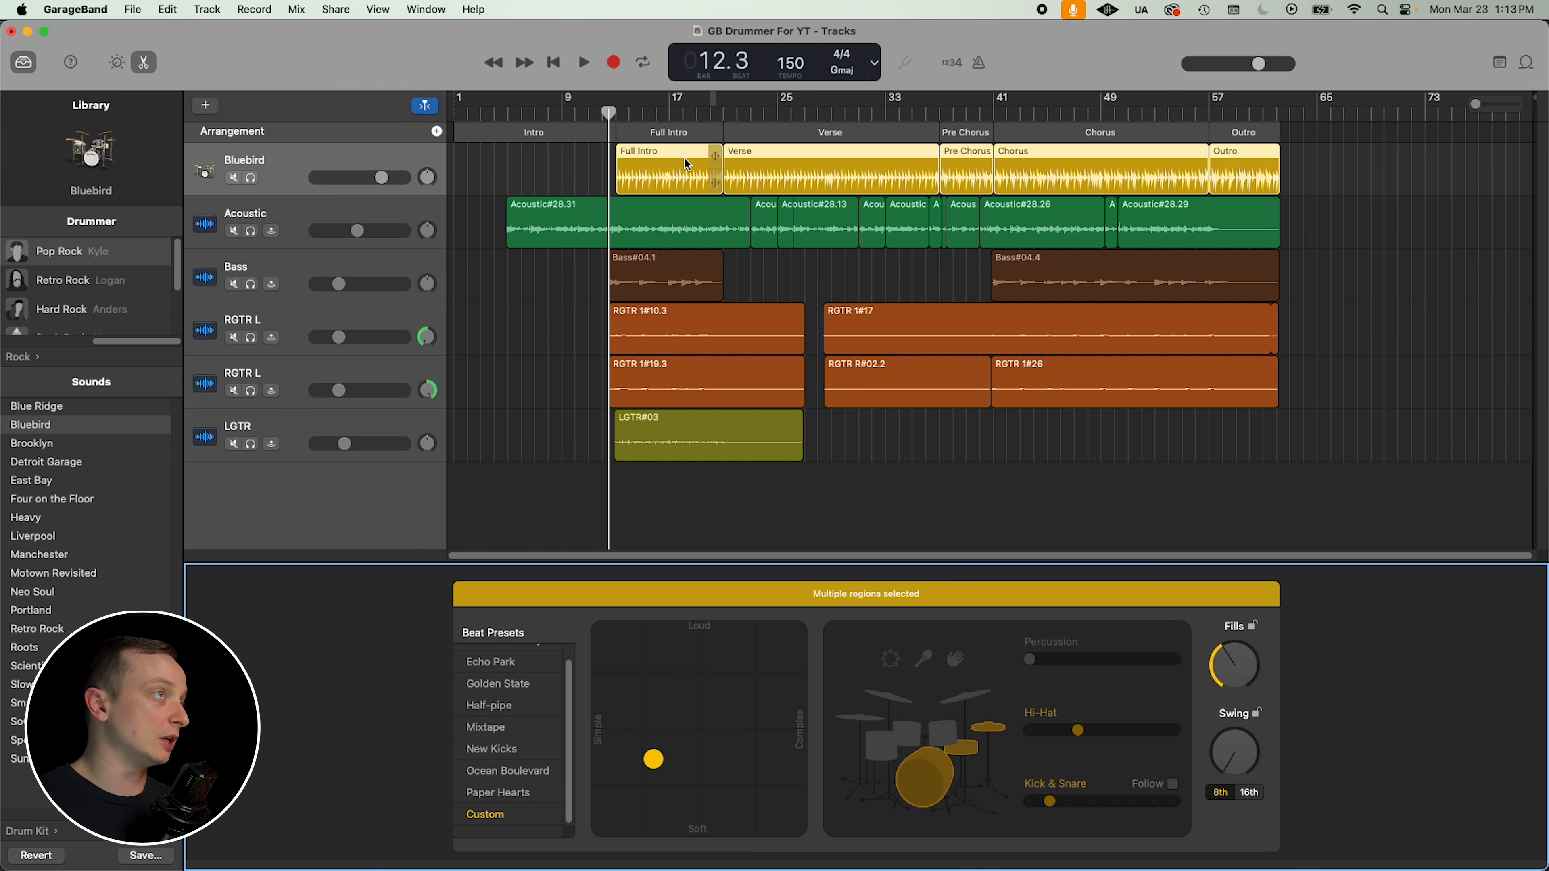
Step: Play from bar 11 and nudge the selected regions' beat slightly towards Complex and Loud
click(588, 117)
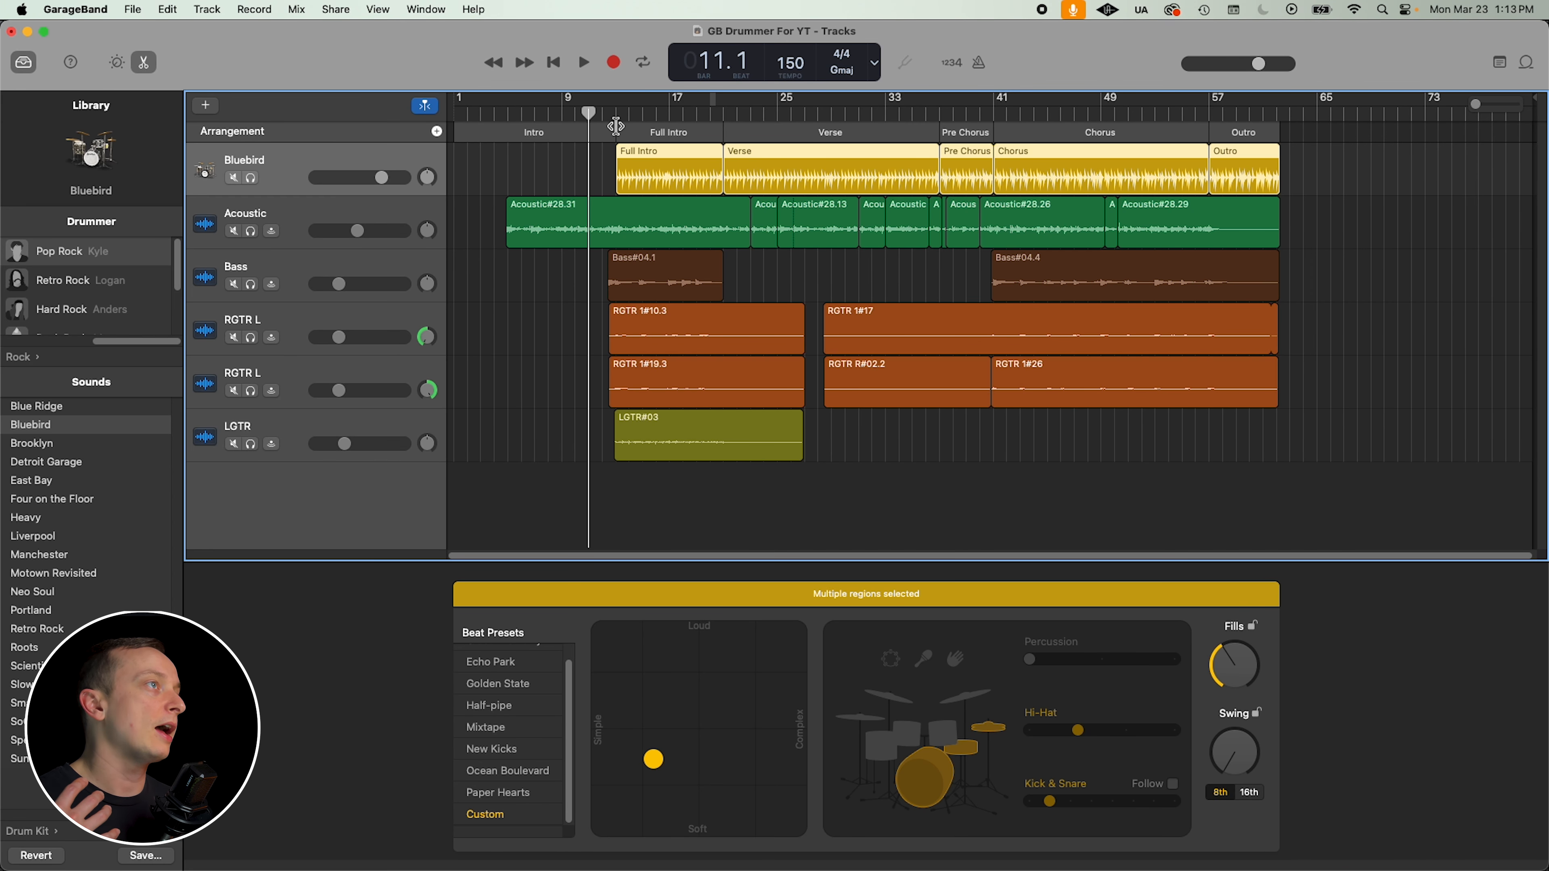
key(space)
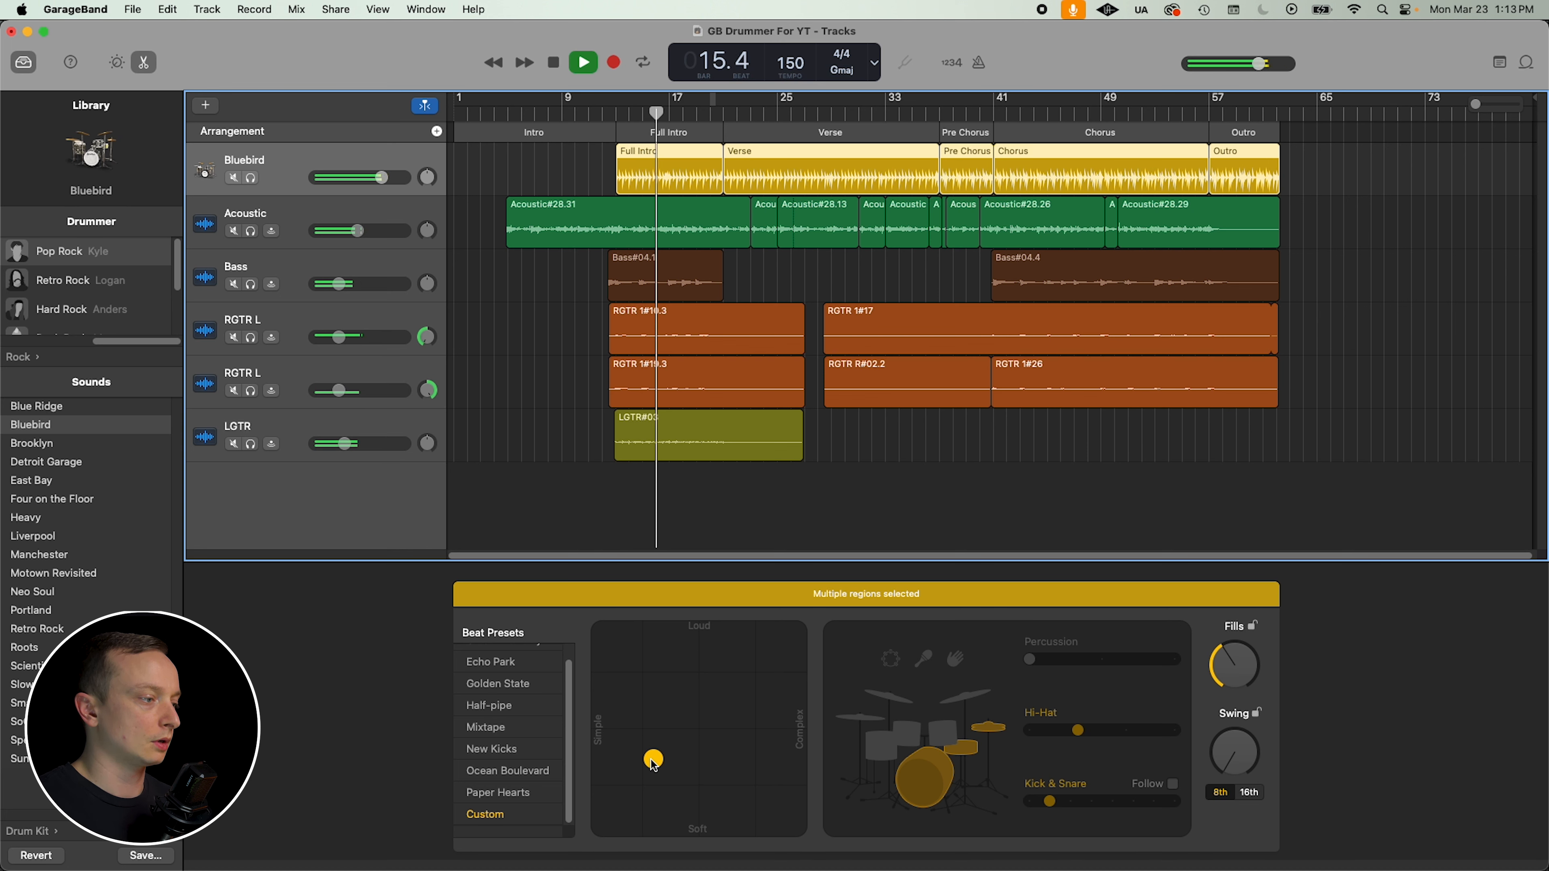
drag(654, 764, 669, 766)
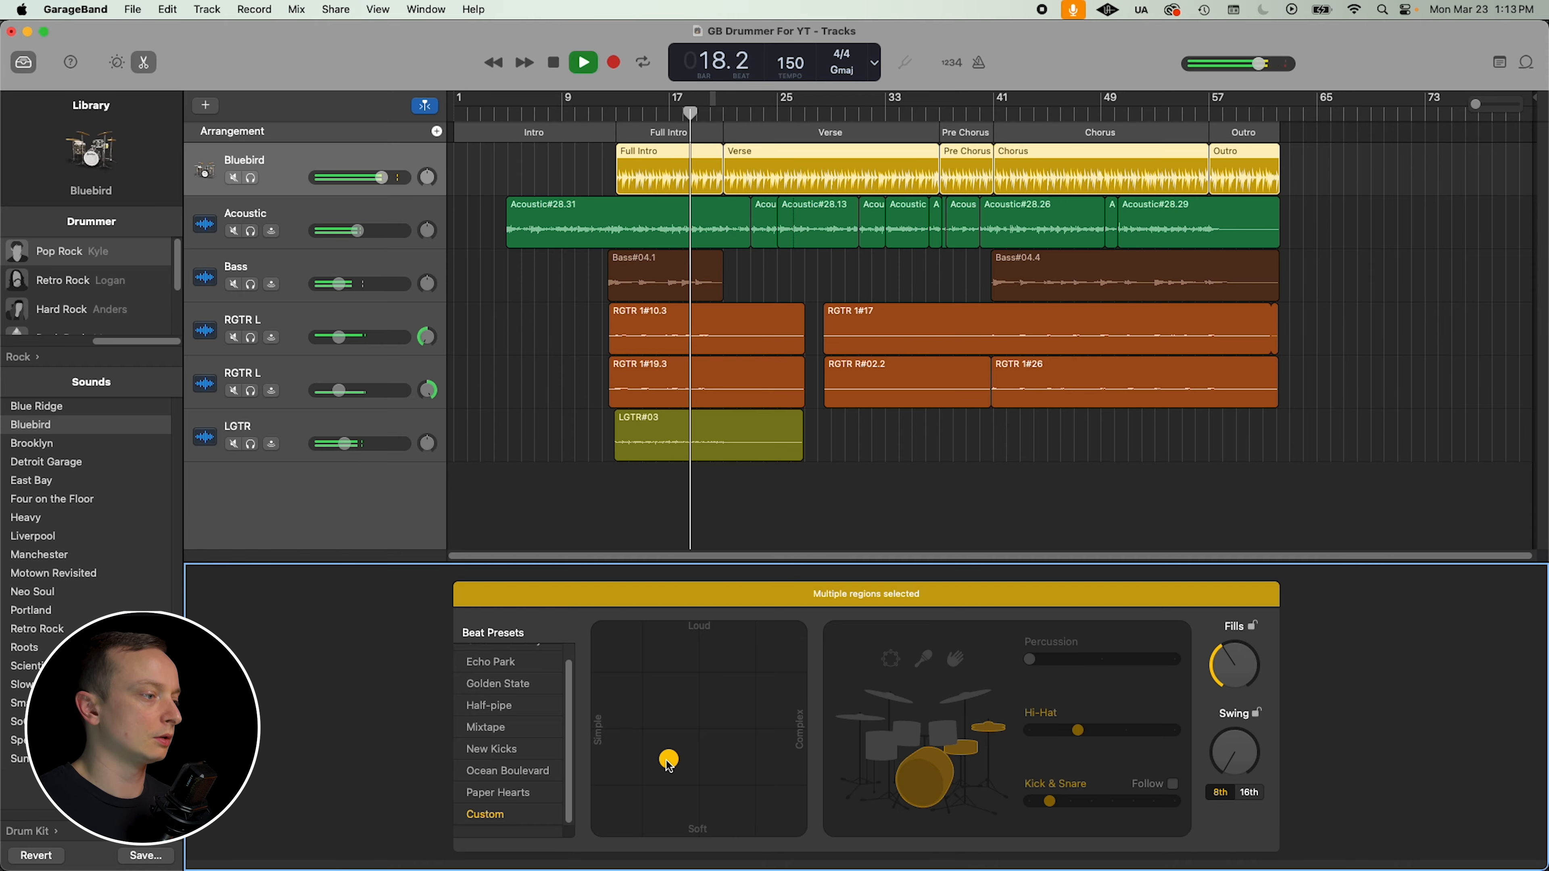
drag(669, 766, 666, 751)
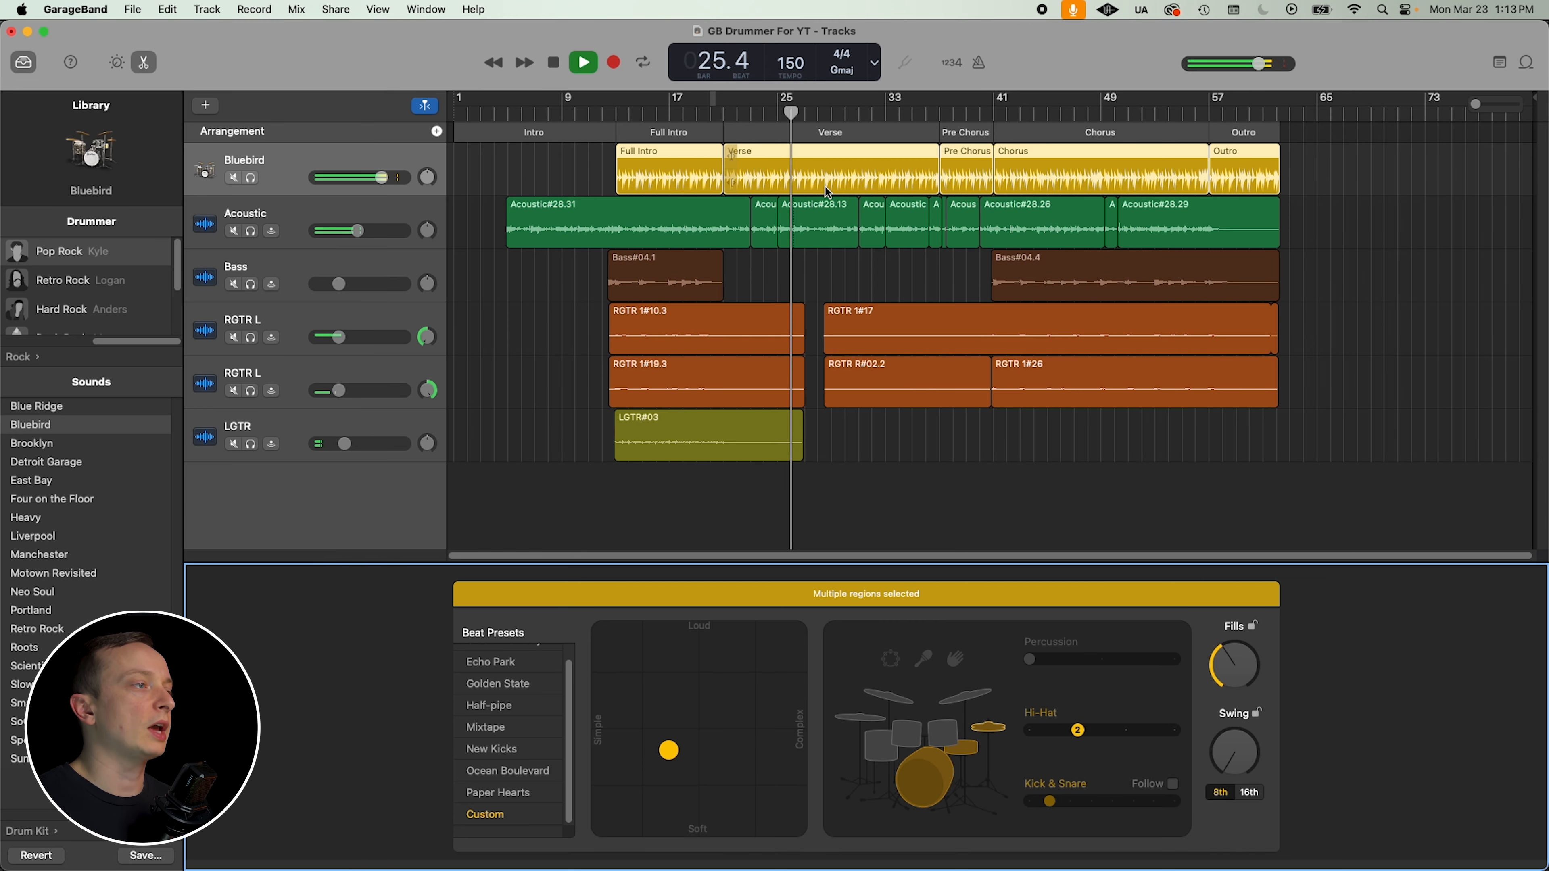
key(space)
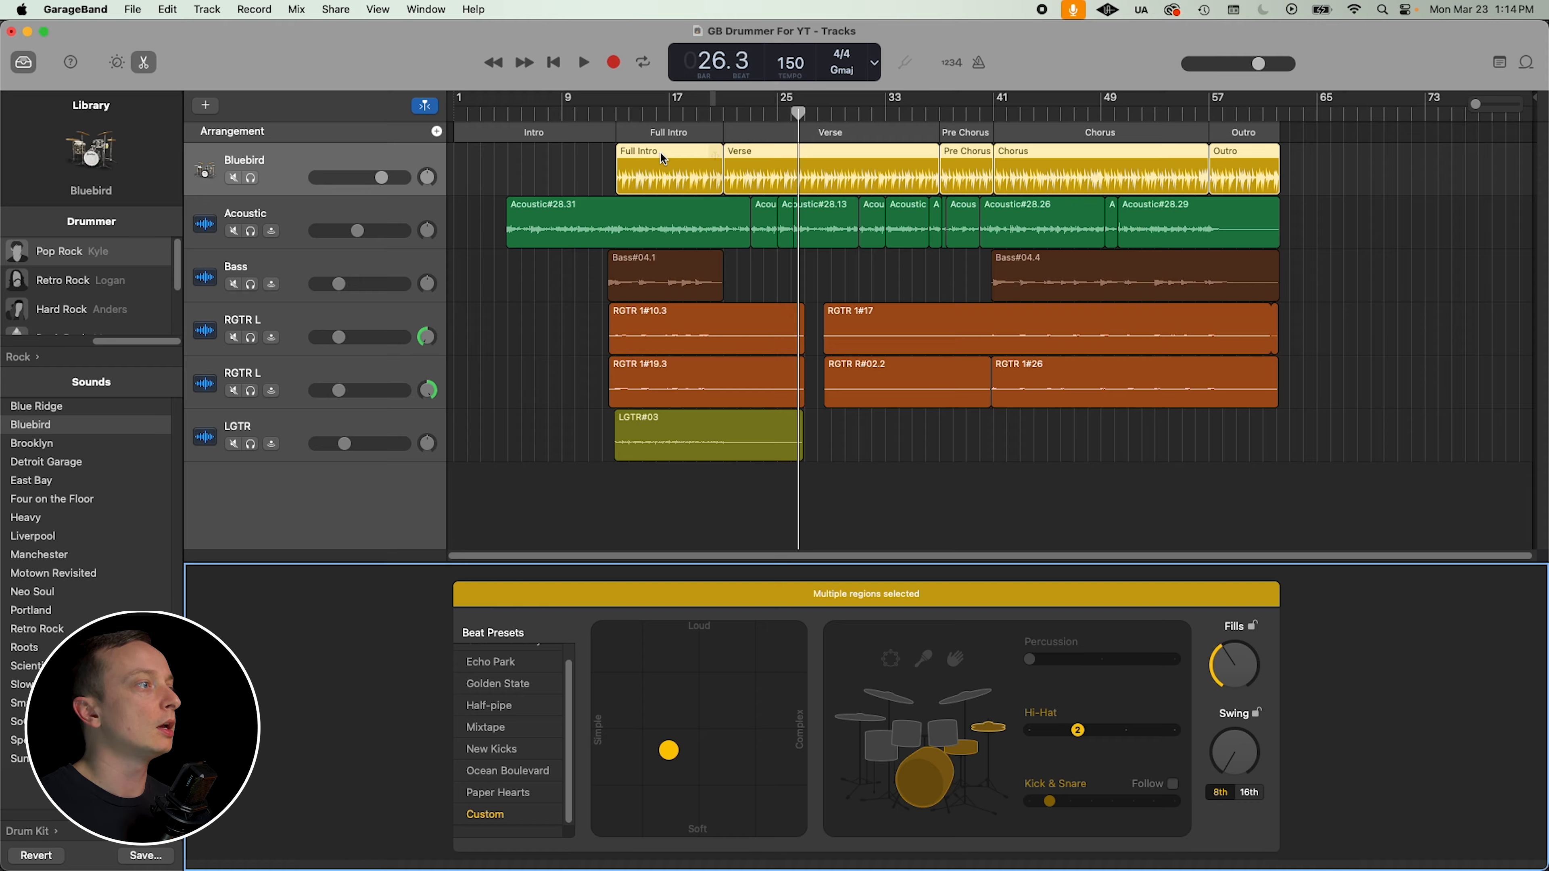
Step: Select only the Full Intro drummer region and switch its pattern from hi-hat to cymbals
click(674, 177)
click(677, 181)
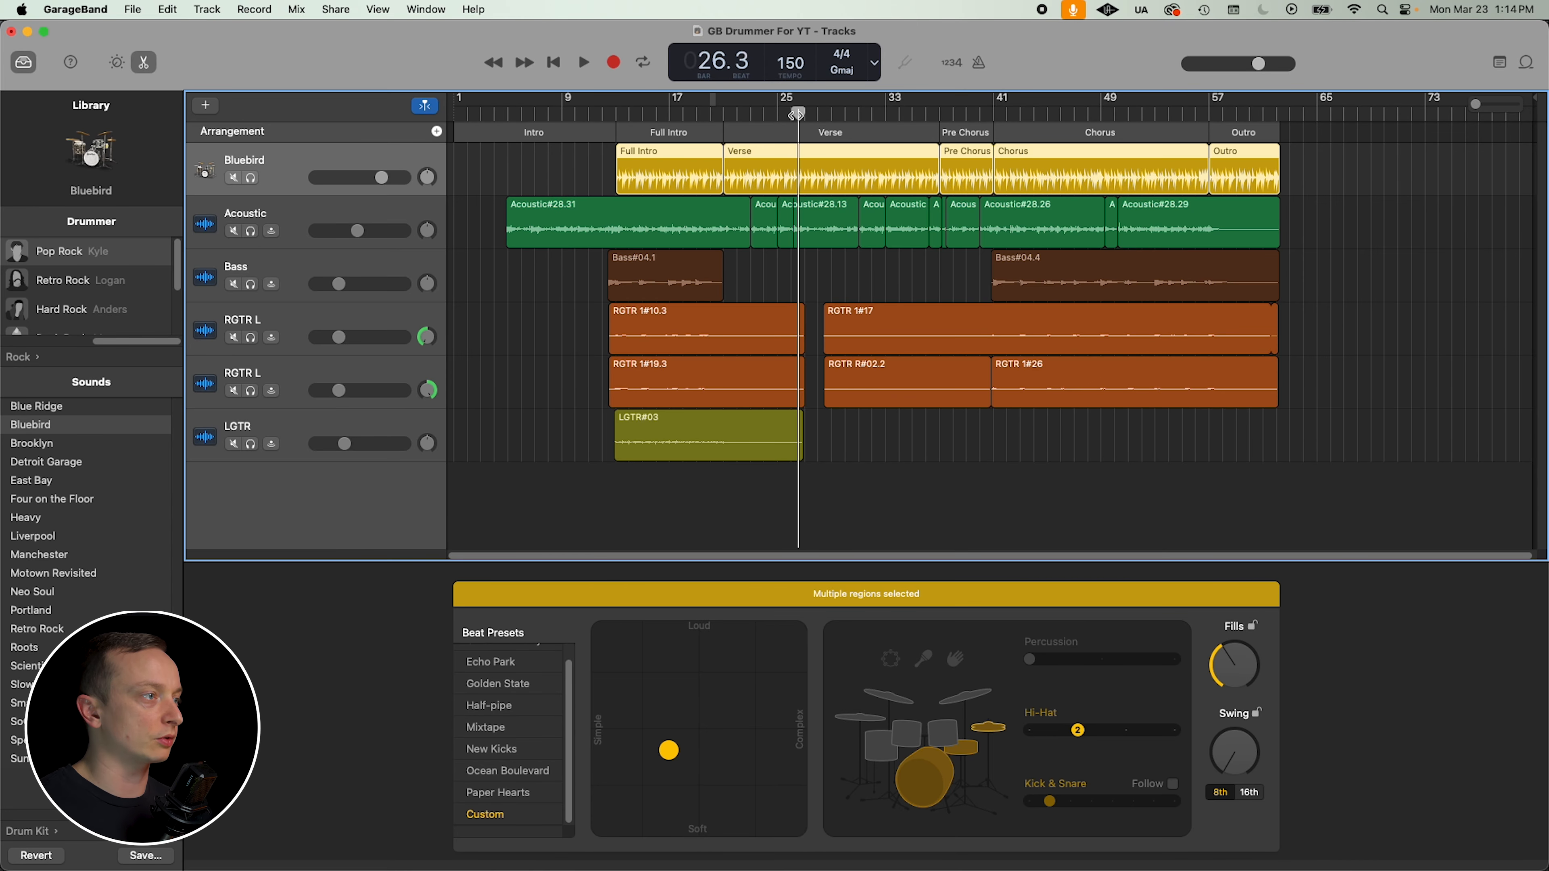
drag(796, 115, 643, 116)
click(573, 179)
click(684, 177)
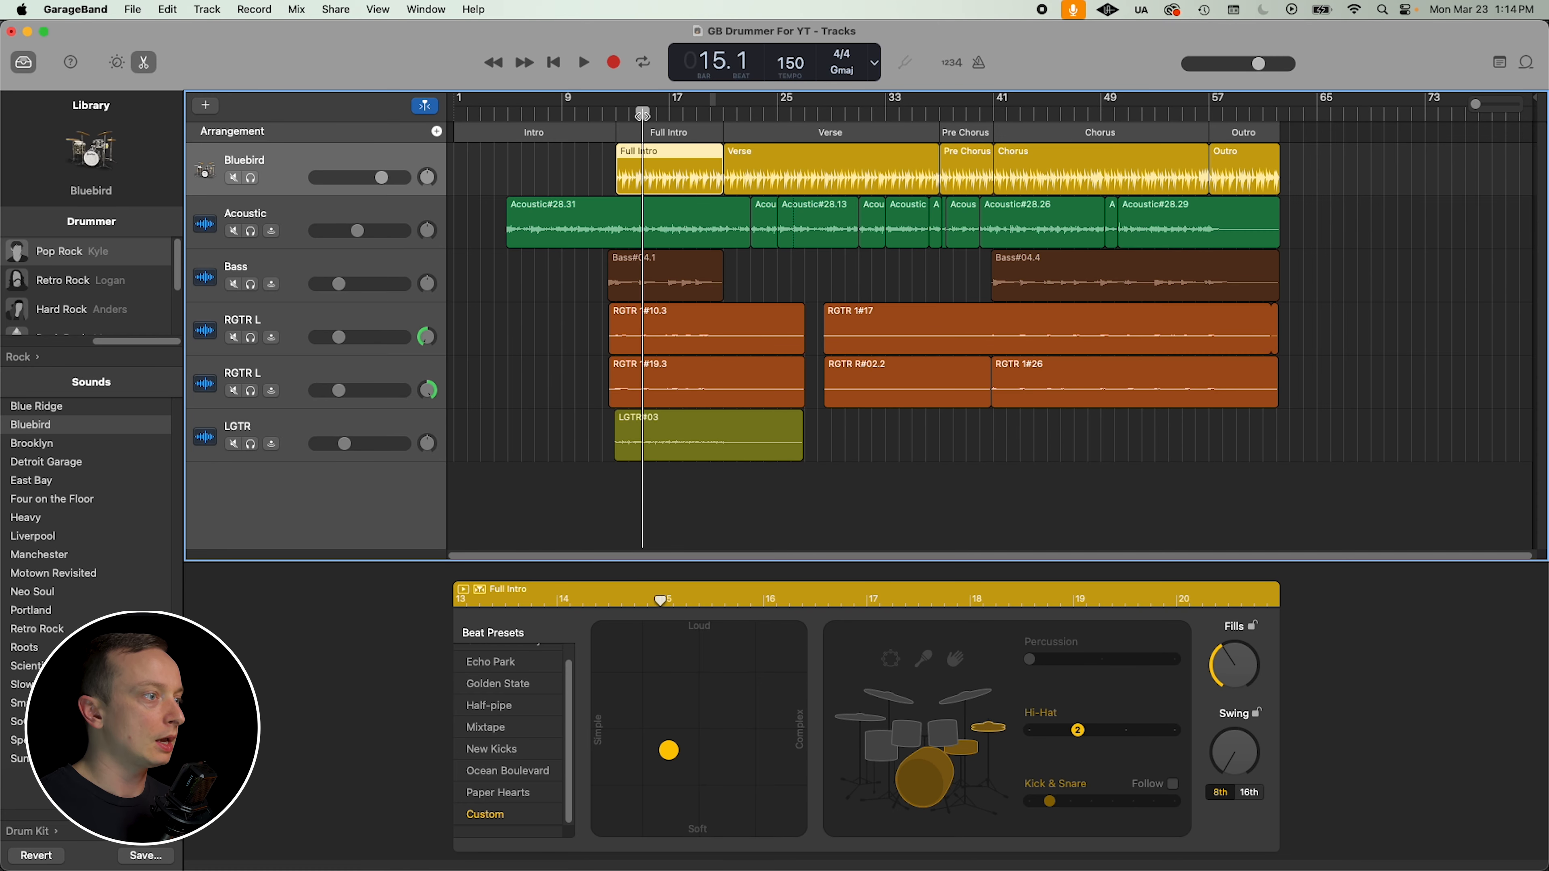
click(996, 735)
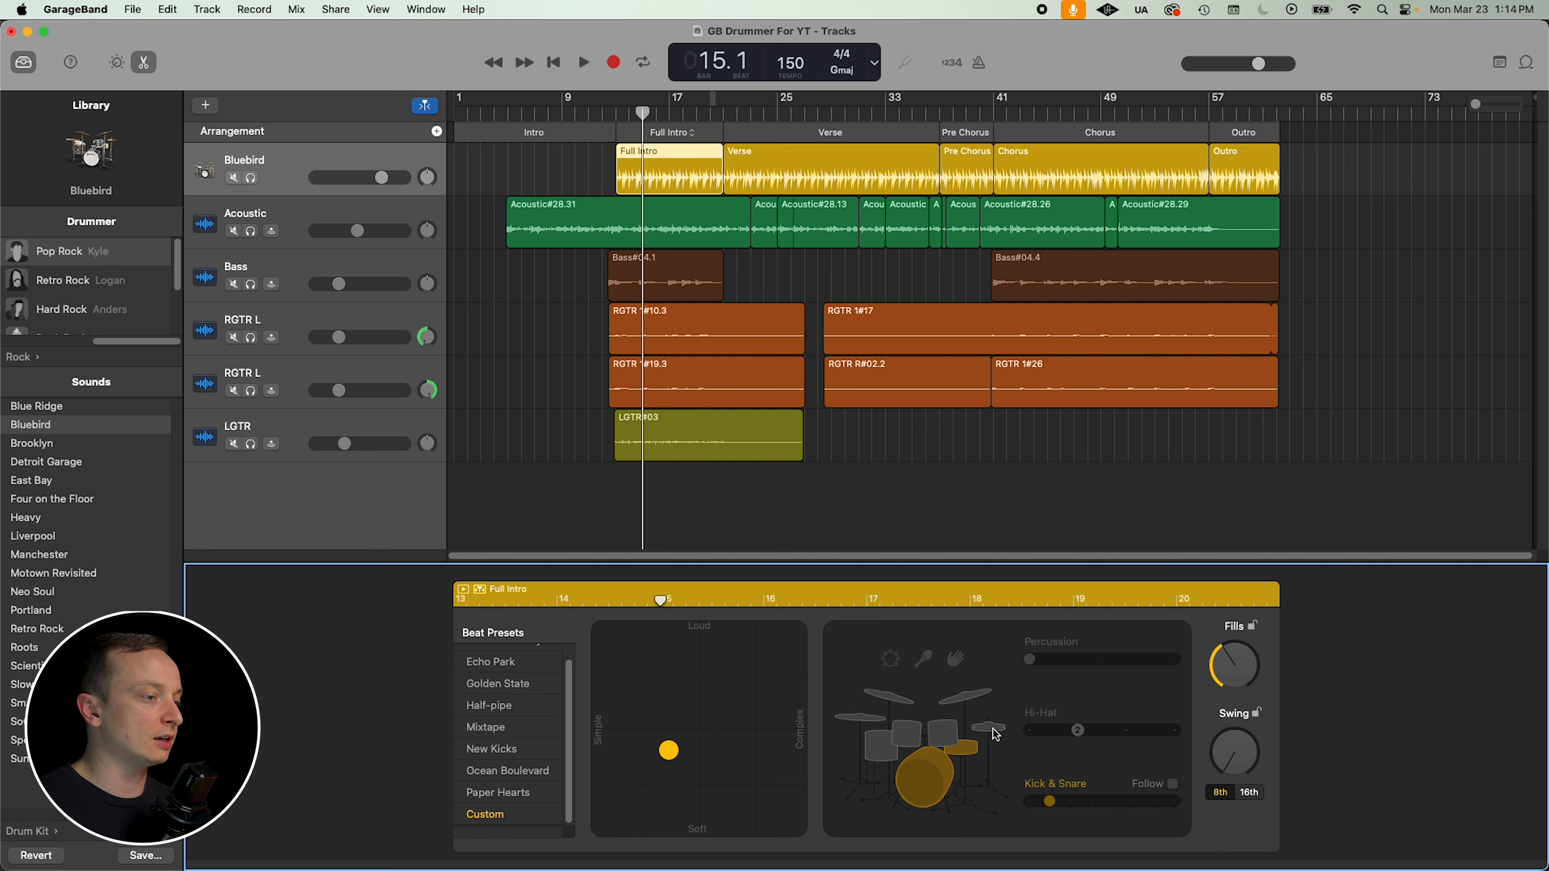
click(860, 723)
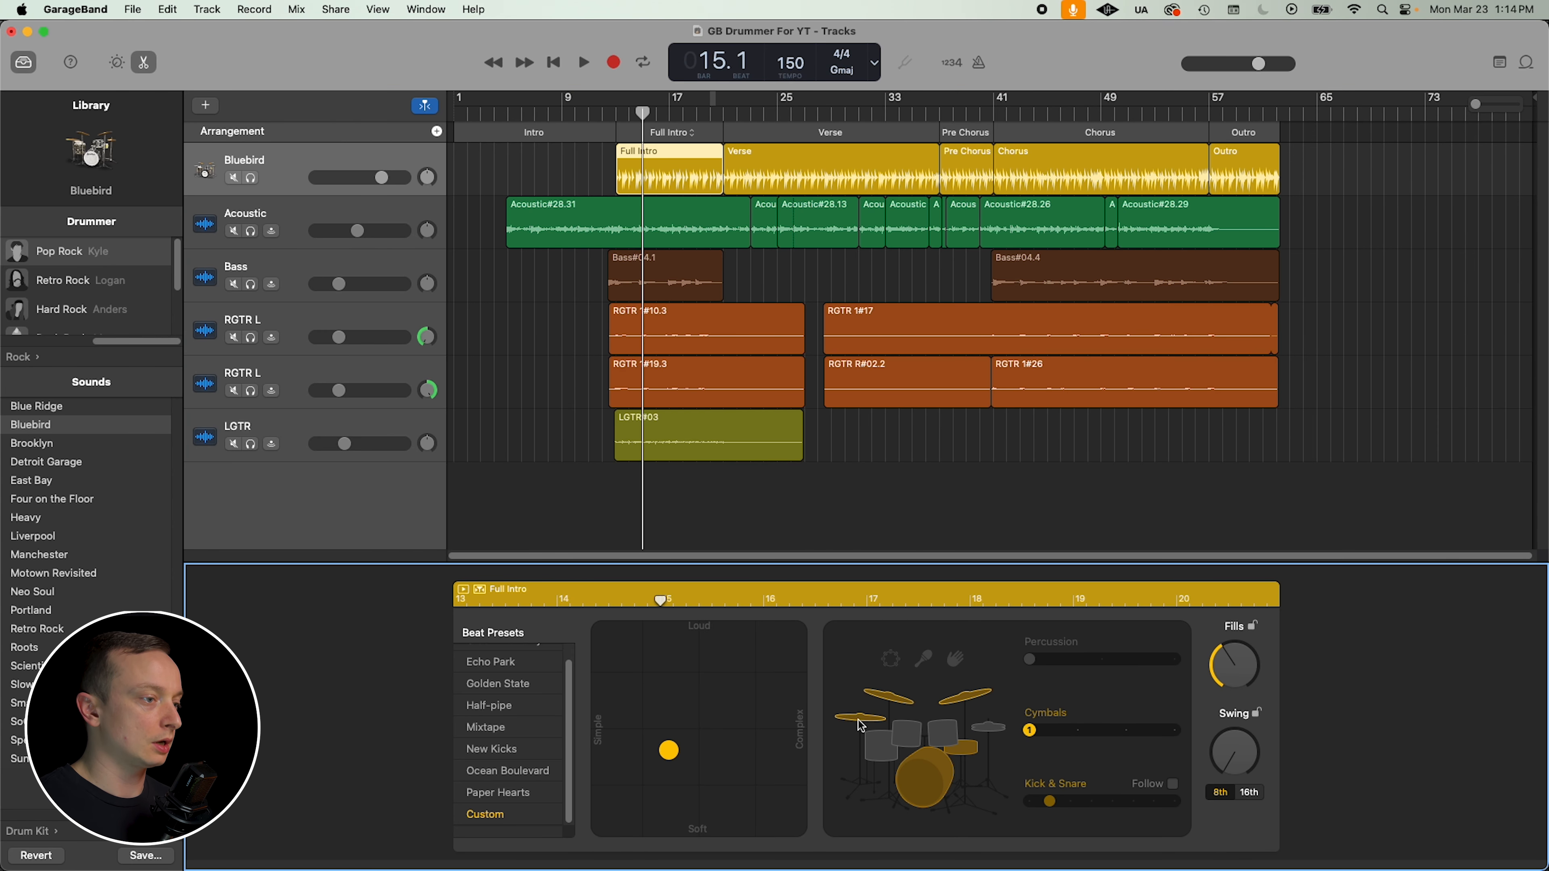
Step: Play from bar 12 into the Verse and compare the drum settings of the Verse and Full Intro regions
click(604, 112)
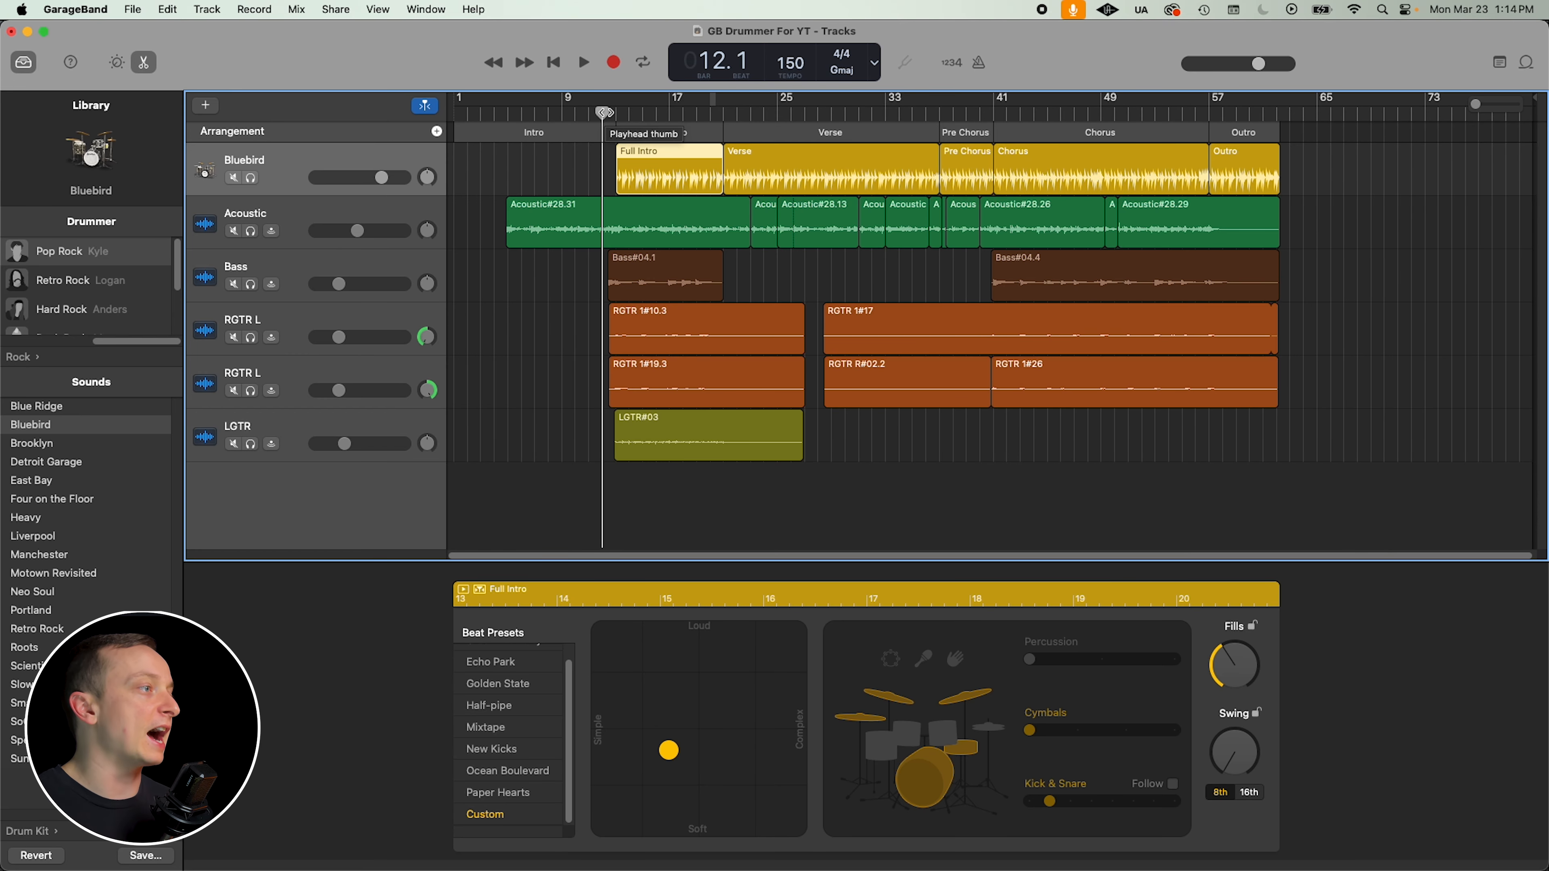
key(space)
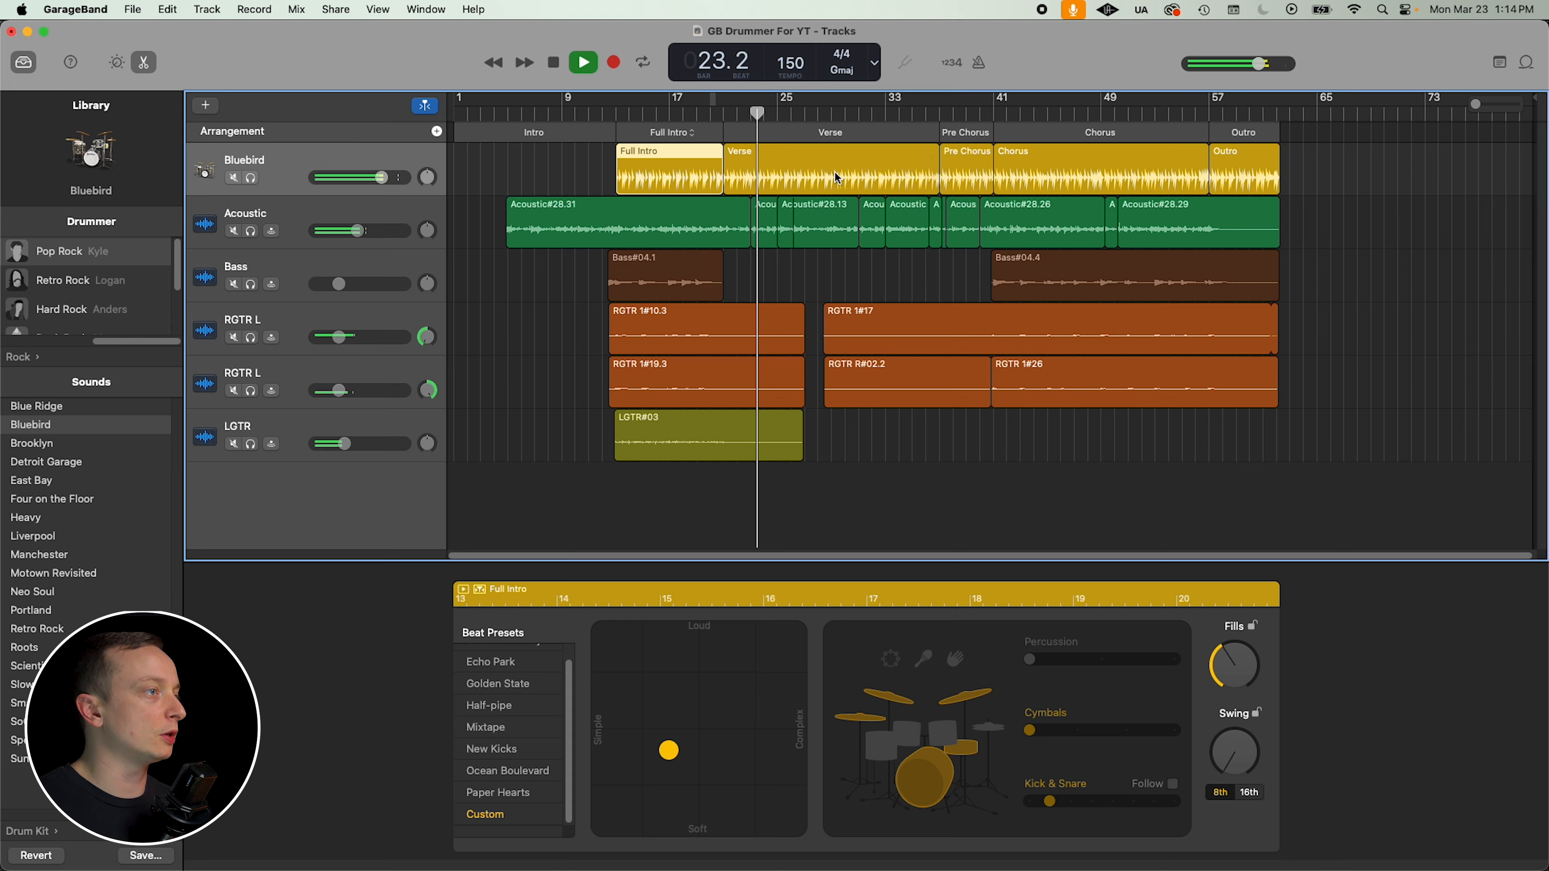
click(859, 185)
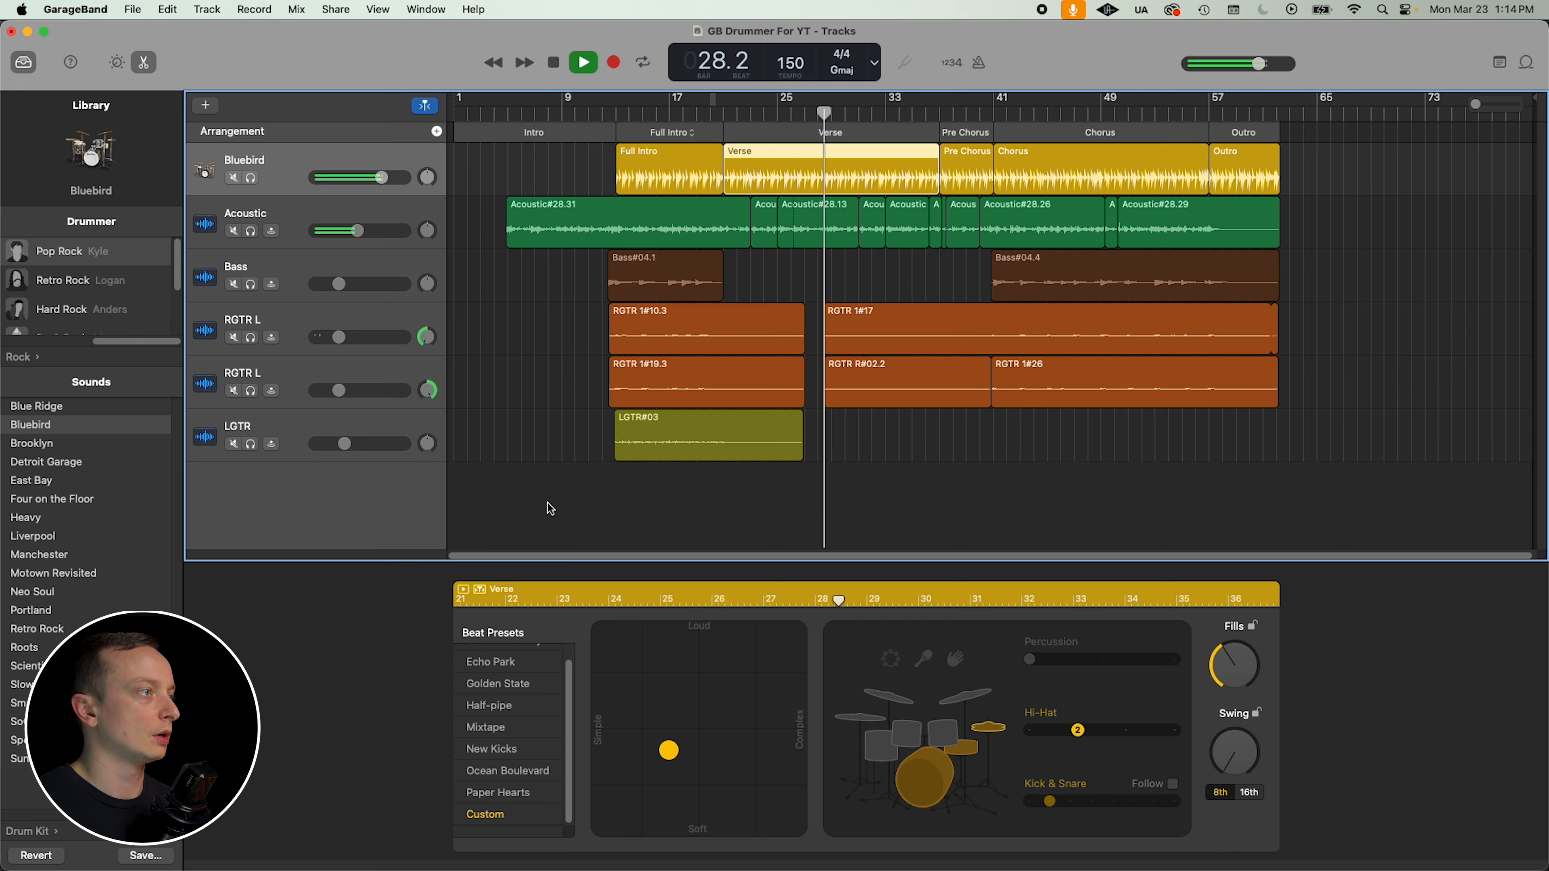
click(664, 183)
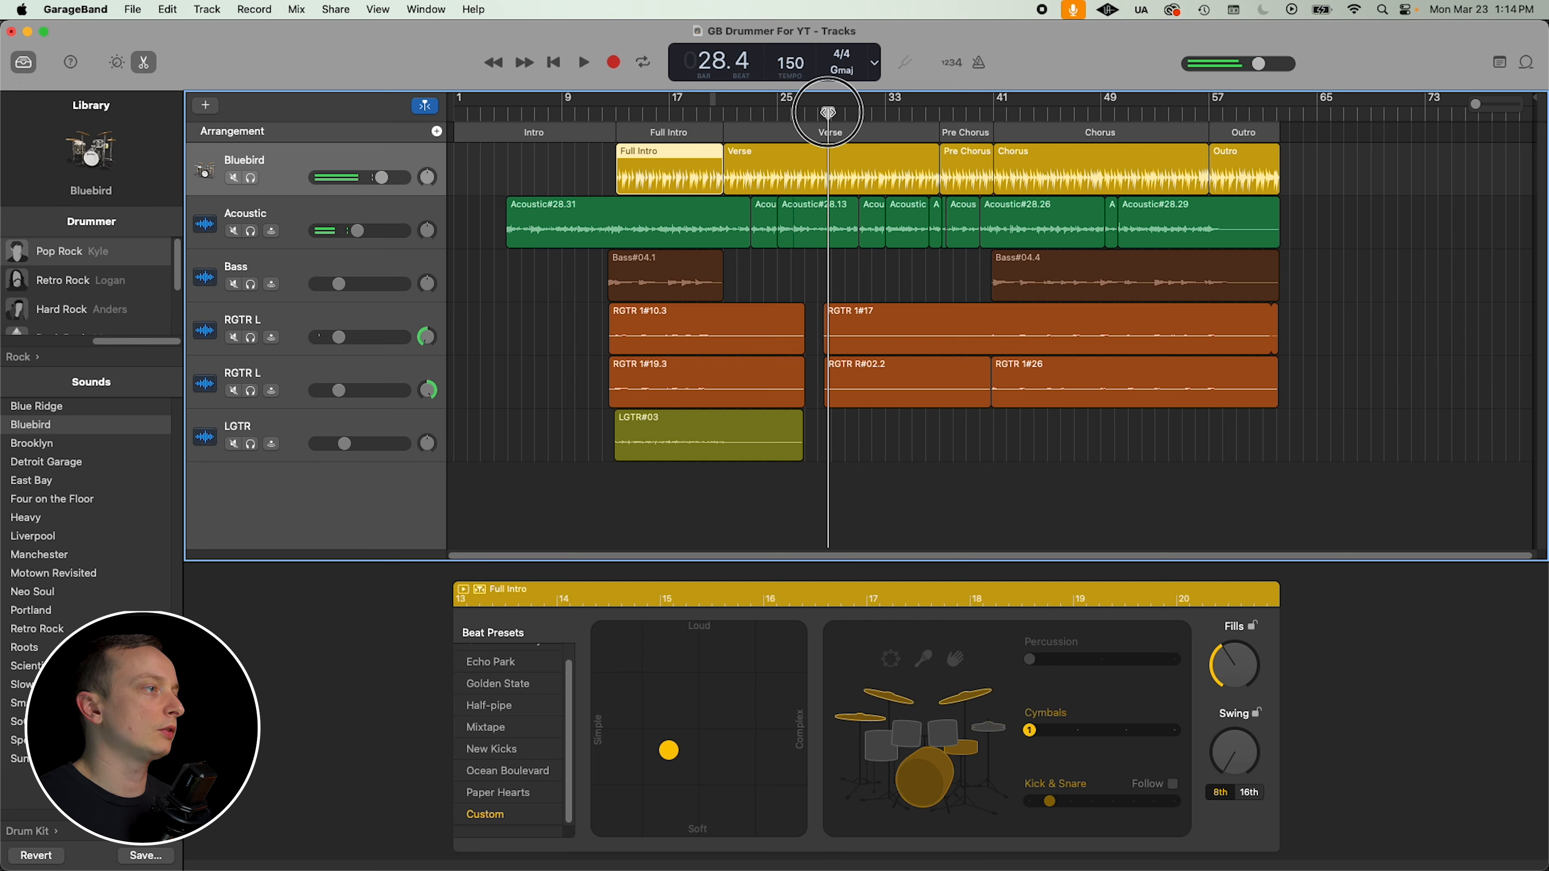
Step: Play the Full Intro from bar 13 with the timeline enlarged to inspect its drum fills
drag(828, 114, 615, 115)
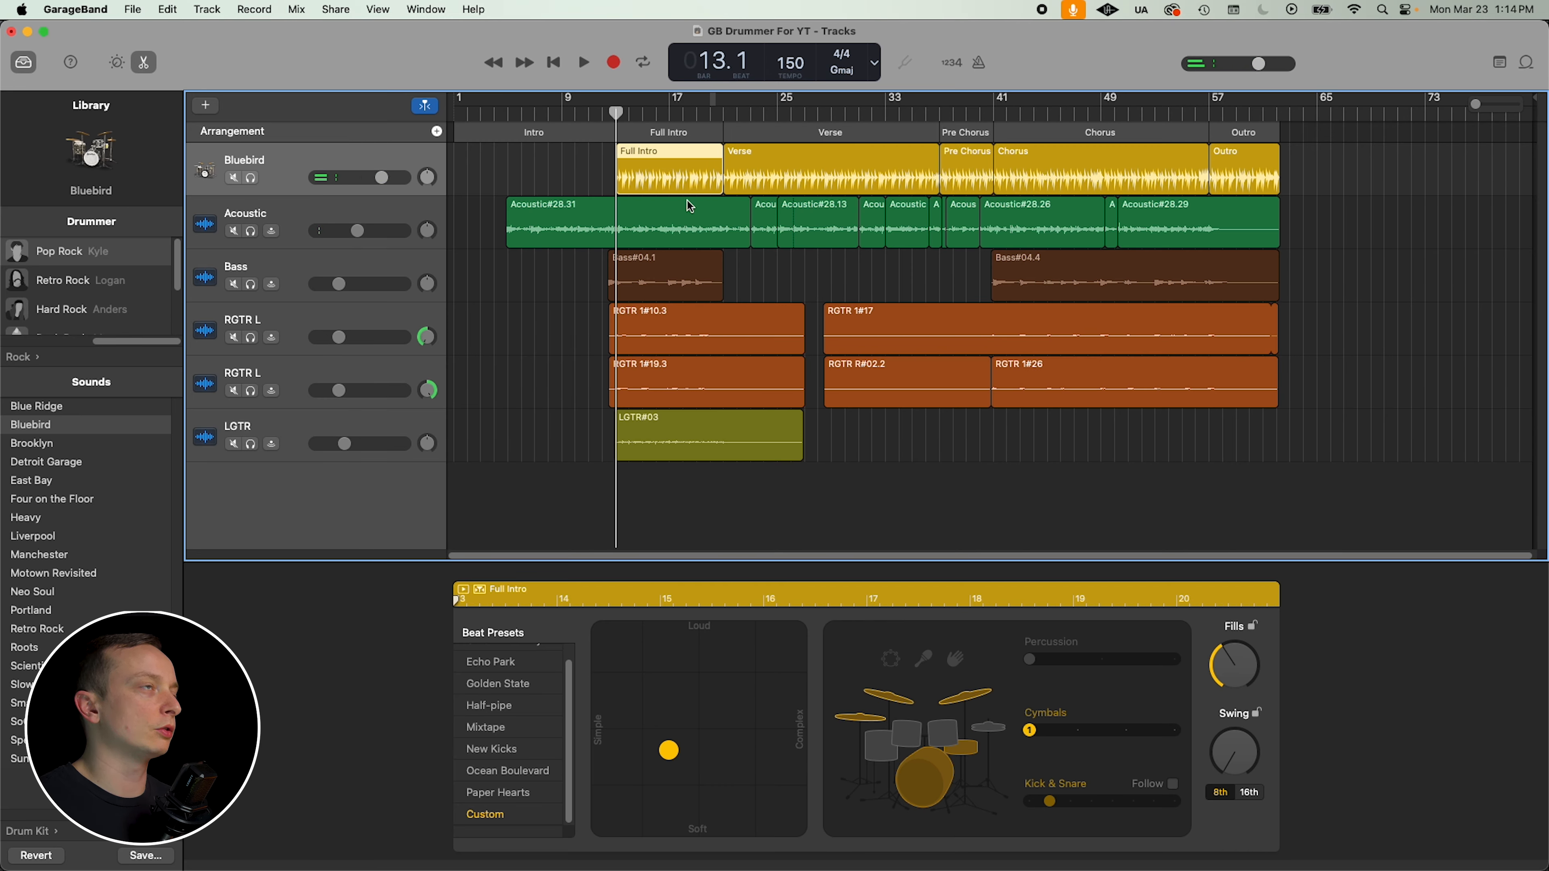
key(space)
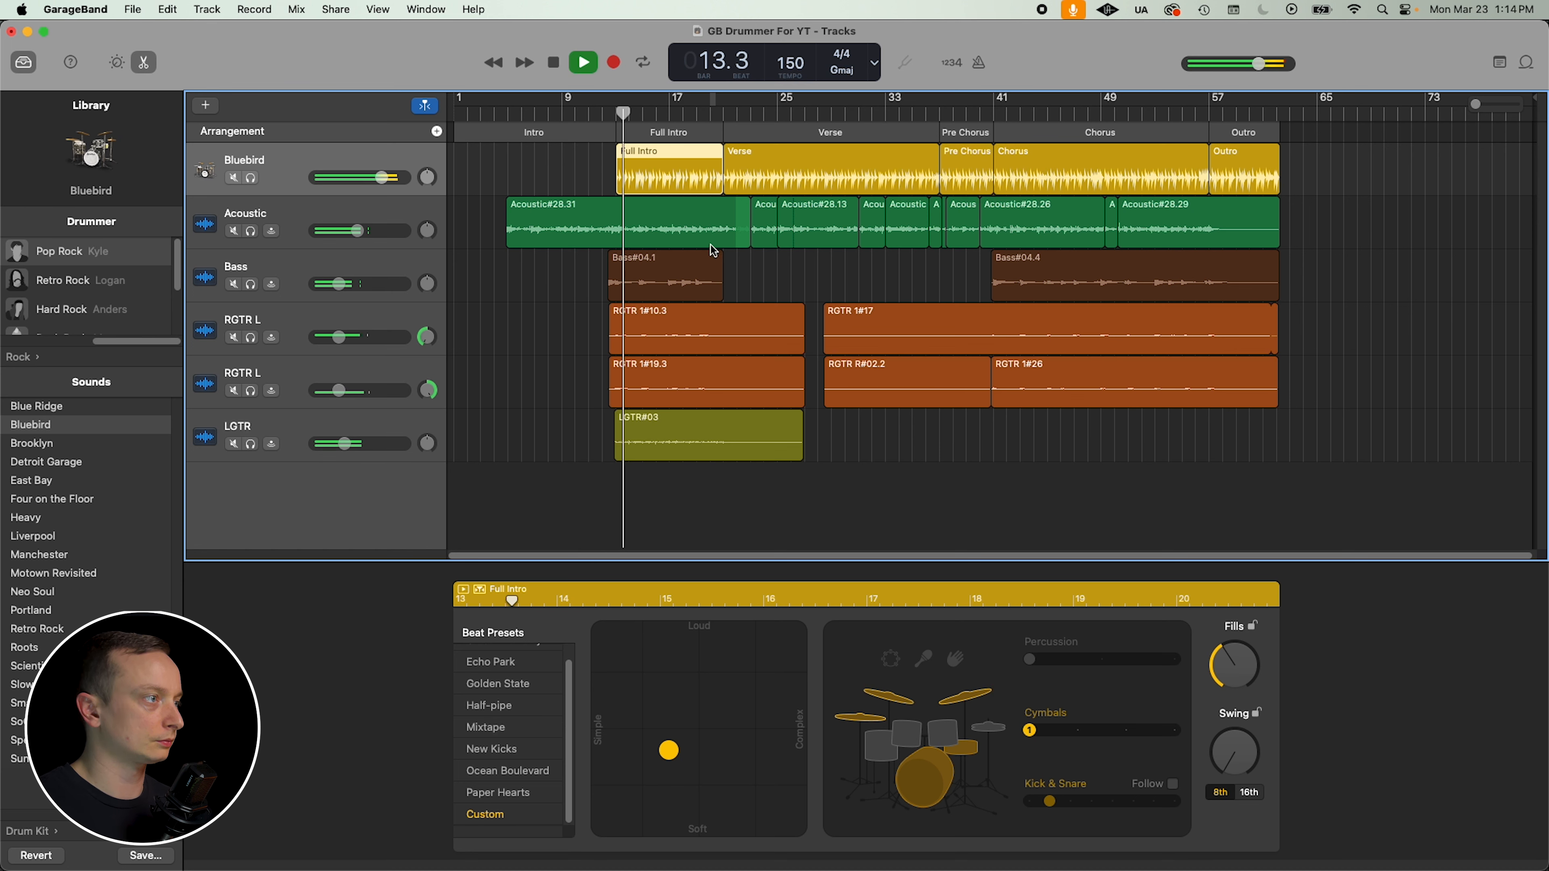
key(super+Right)
key(super+Right)
key(super+Right)
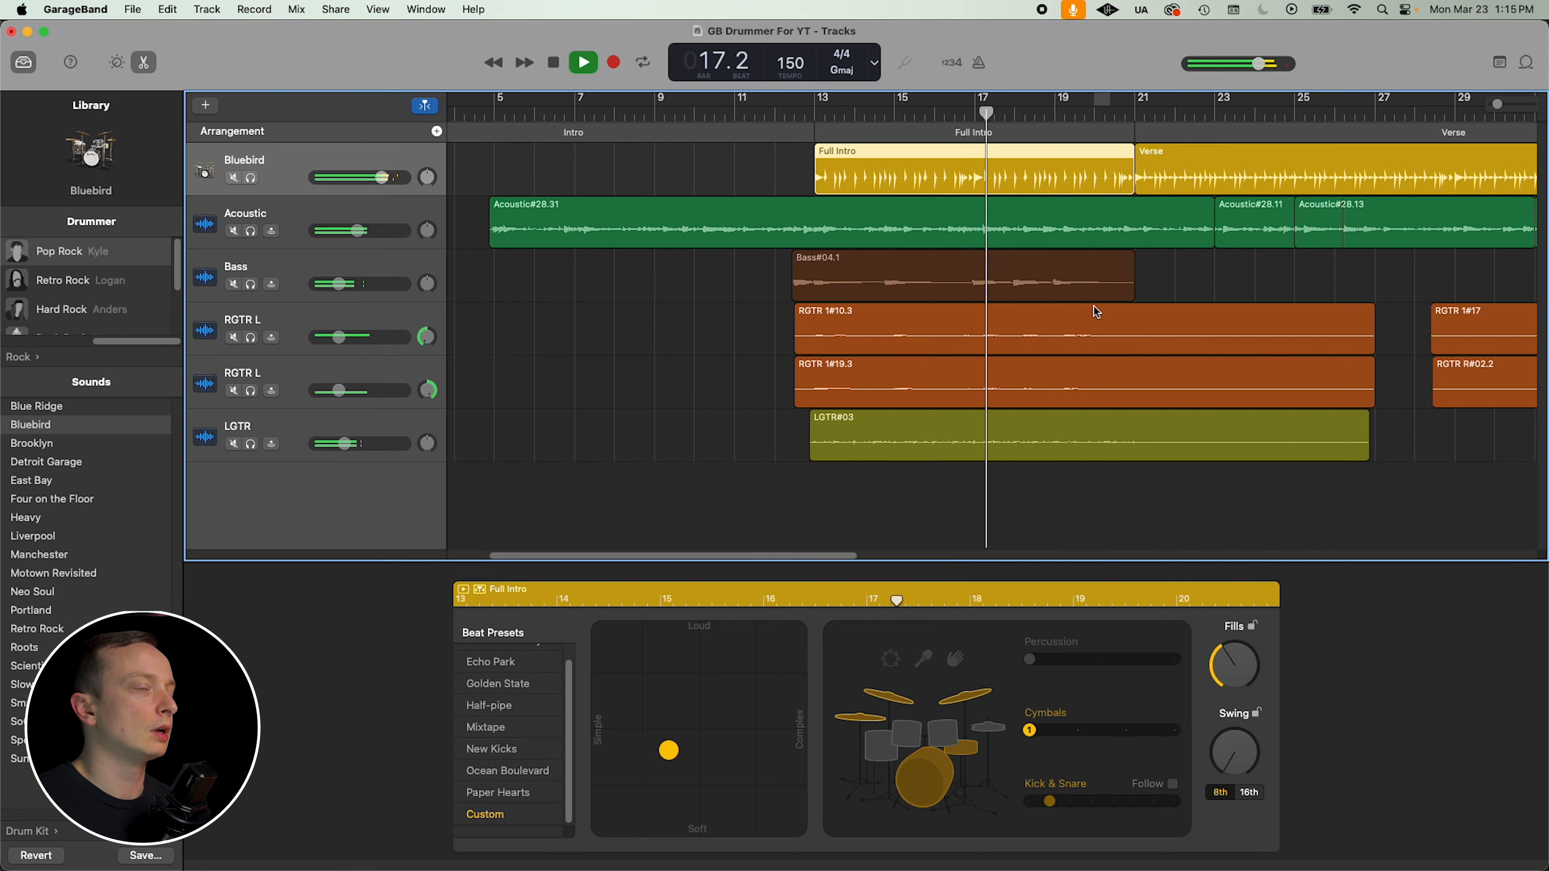
key(space)
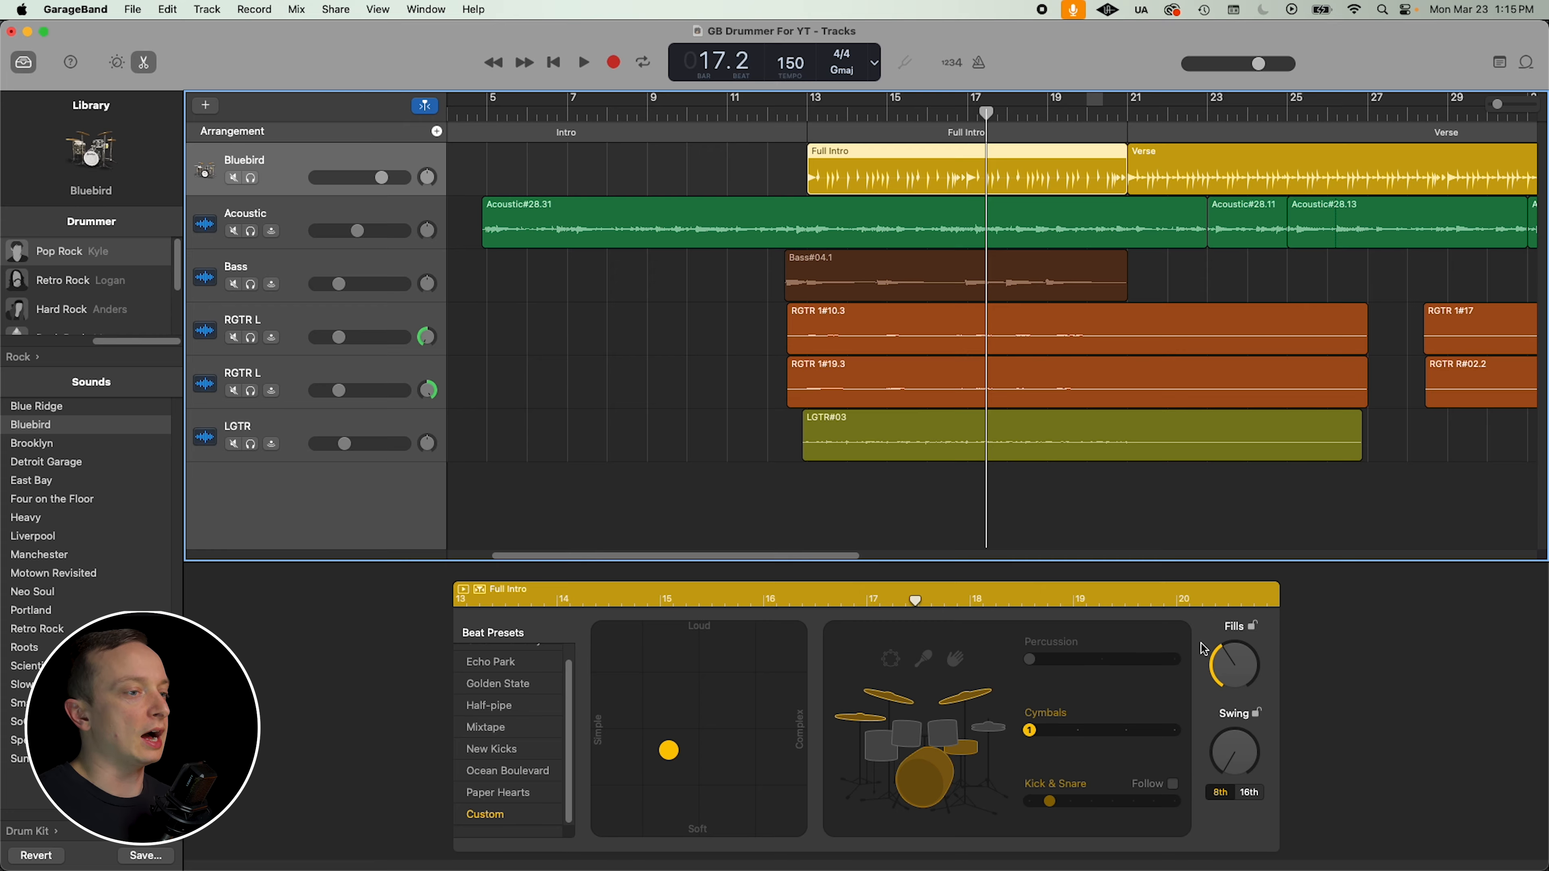
Step: Turn the Full Intro region's fills all the way down and play its transition into the Verse
click(1240, 663)
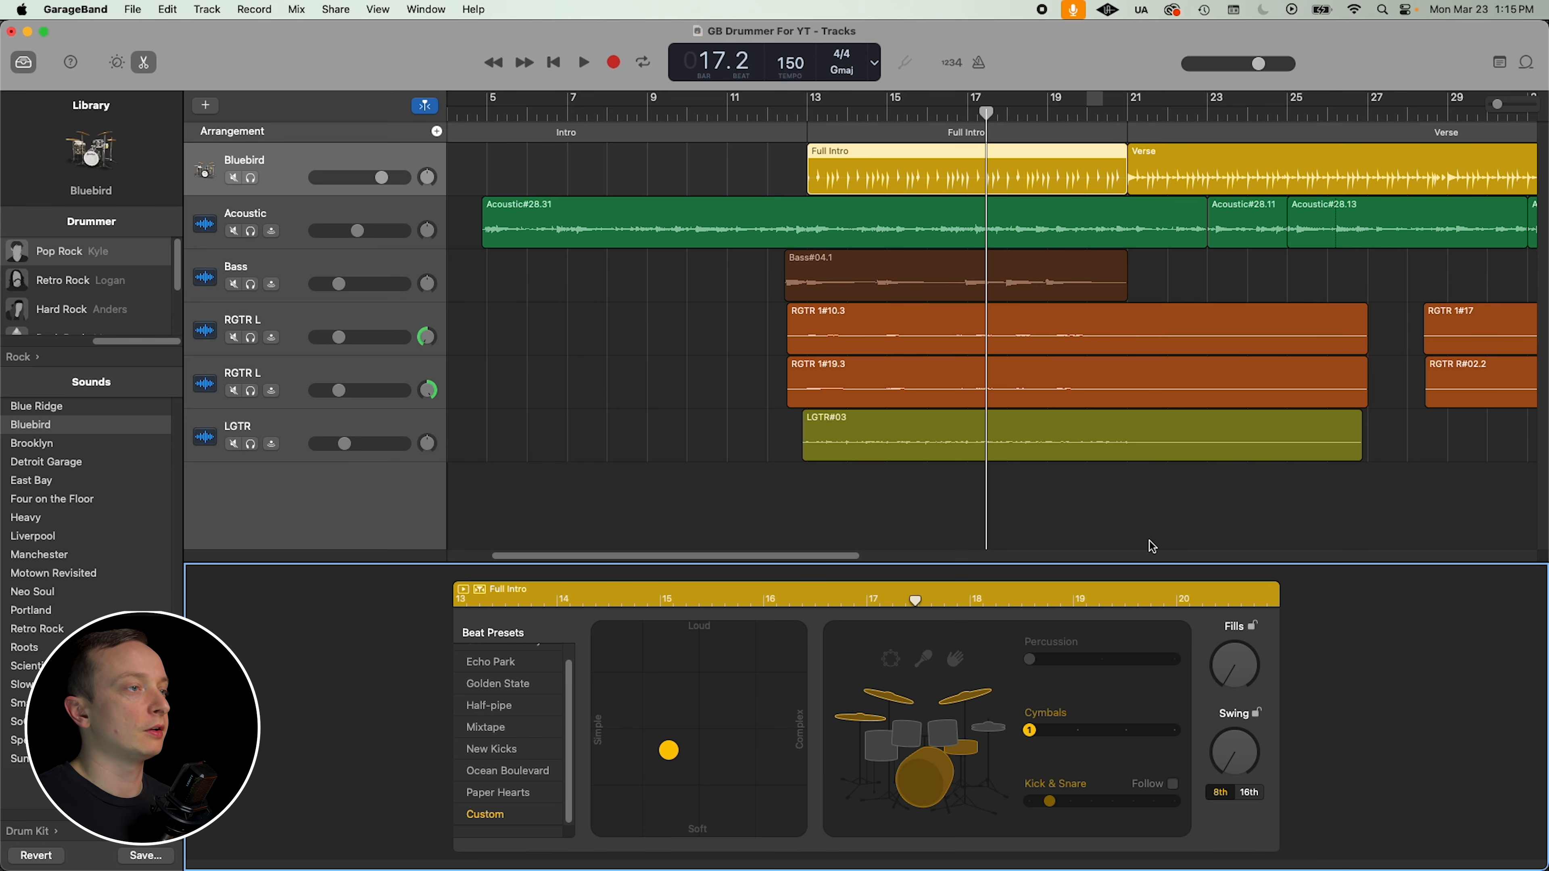
click(949, 178)
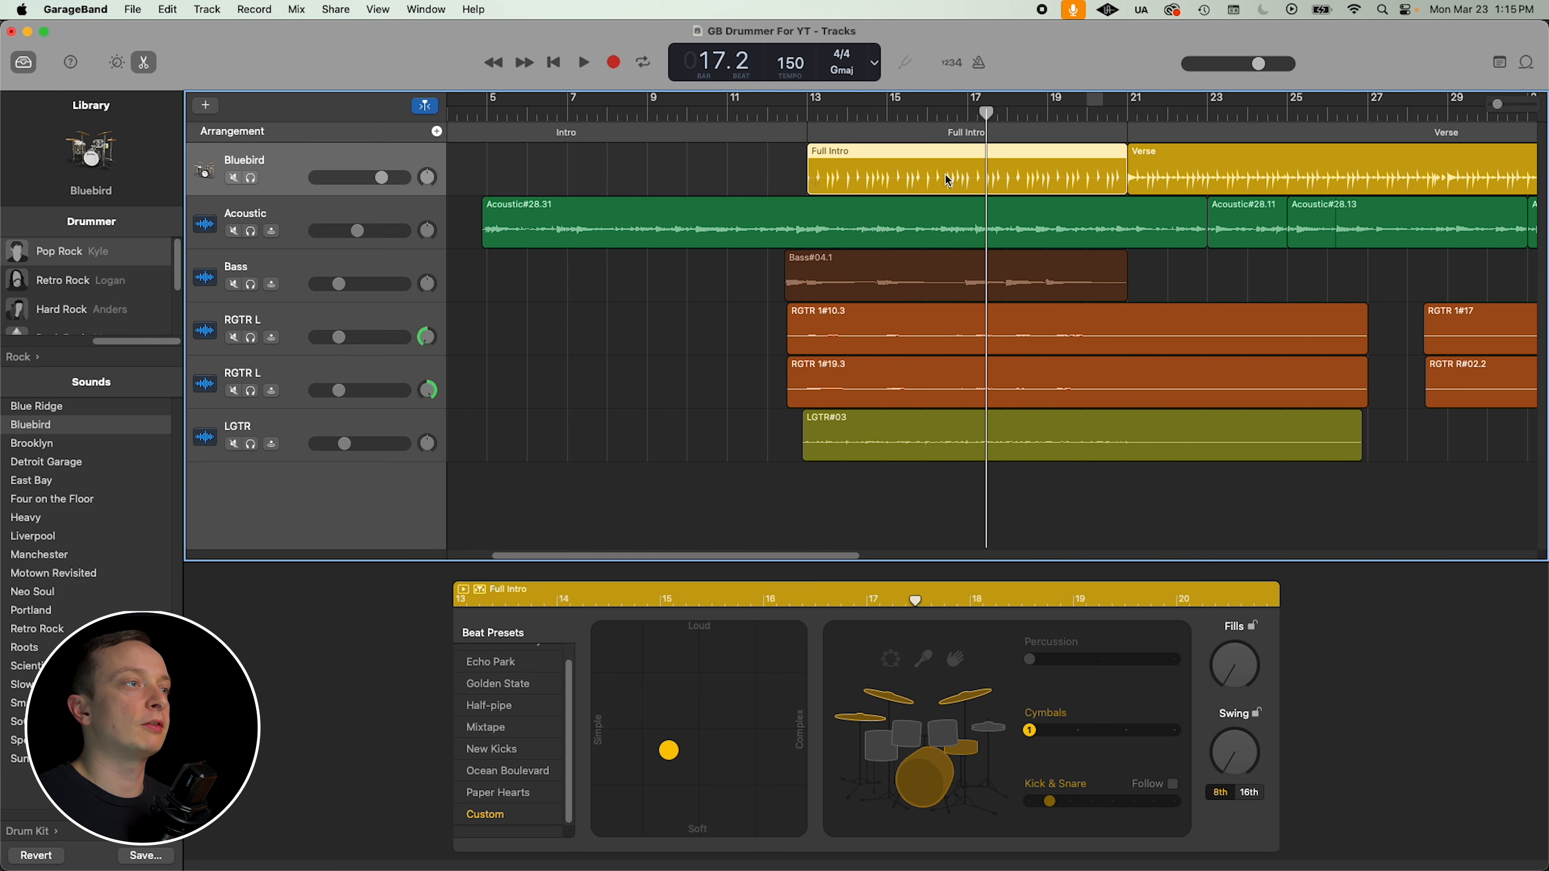
click(928, 112)
key(space)
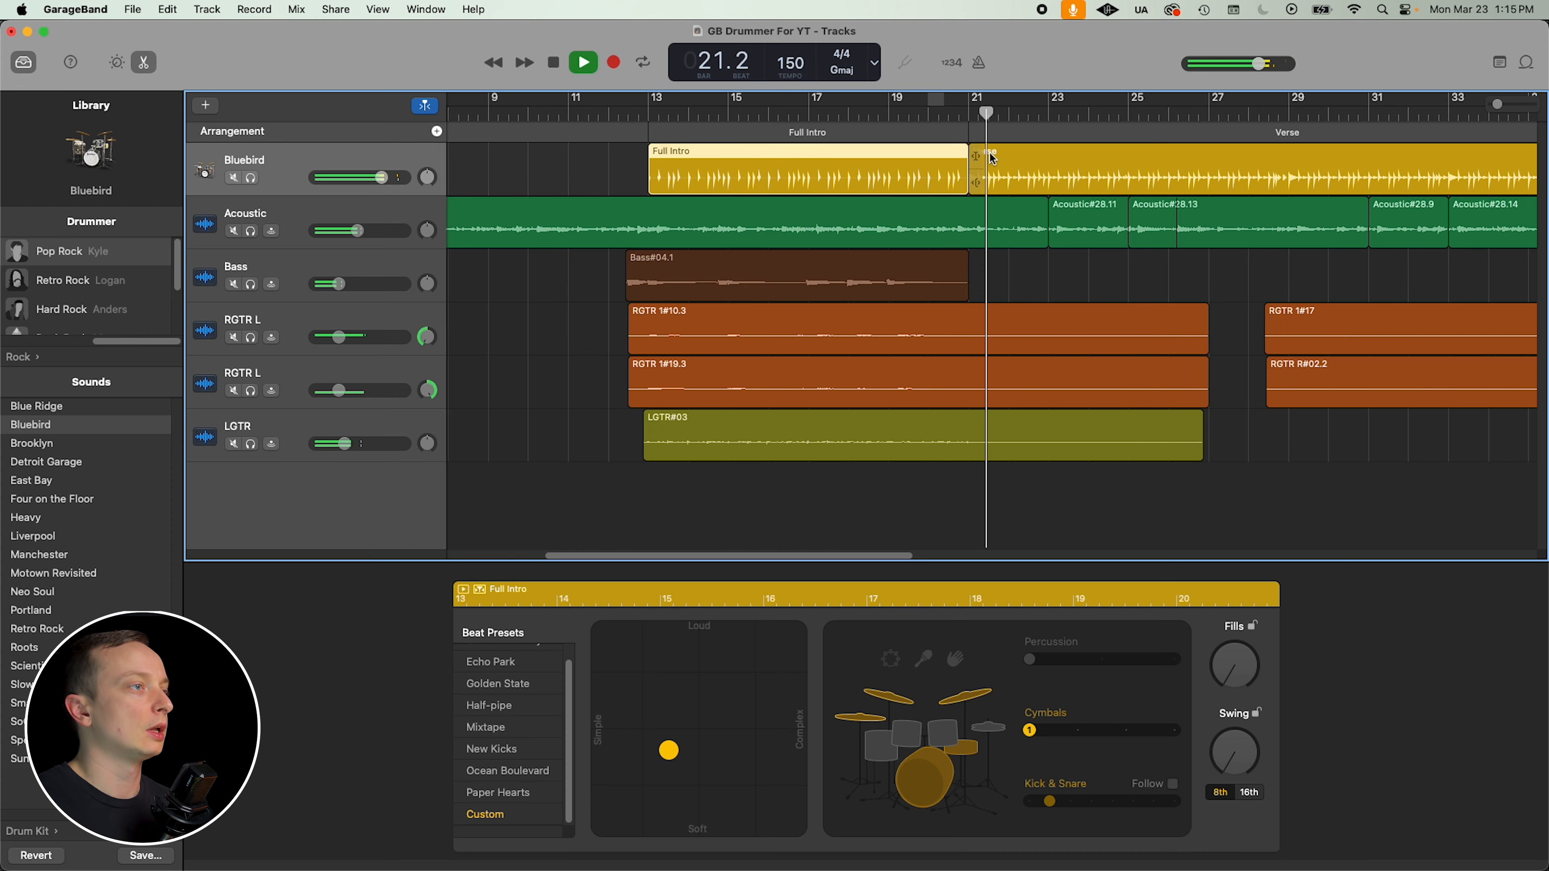
key(space)
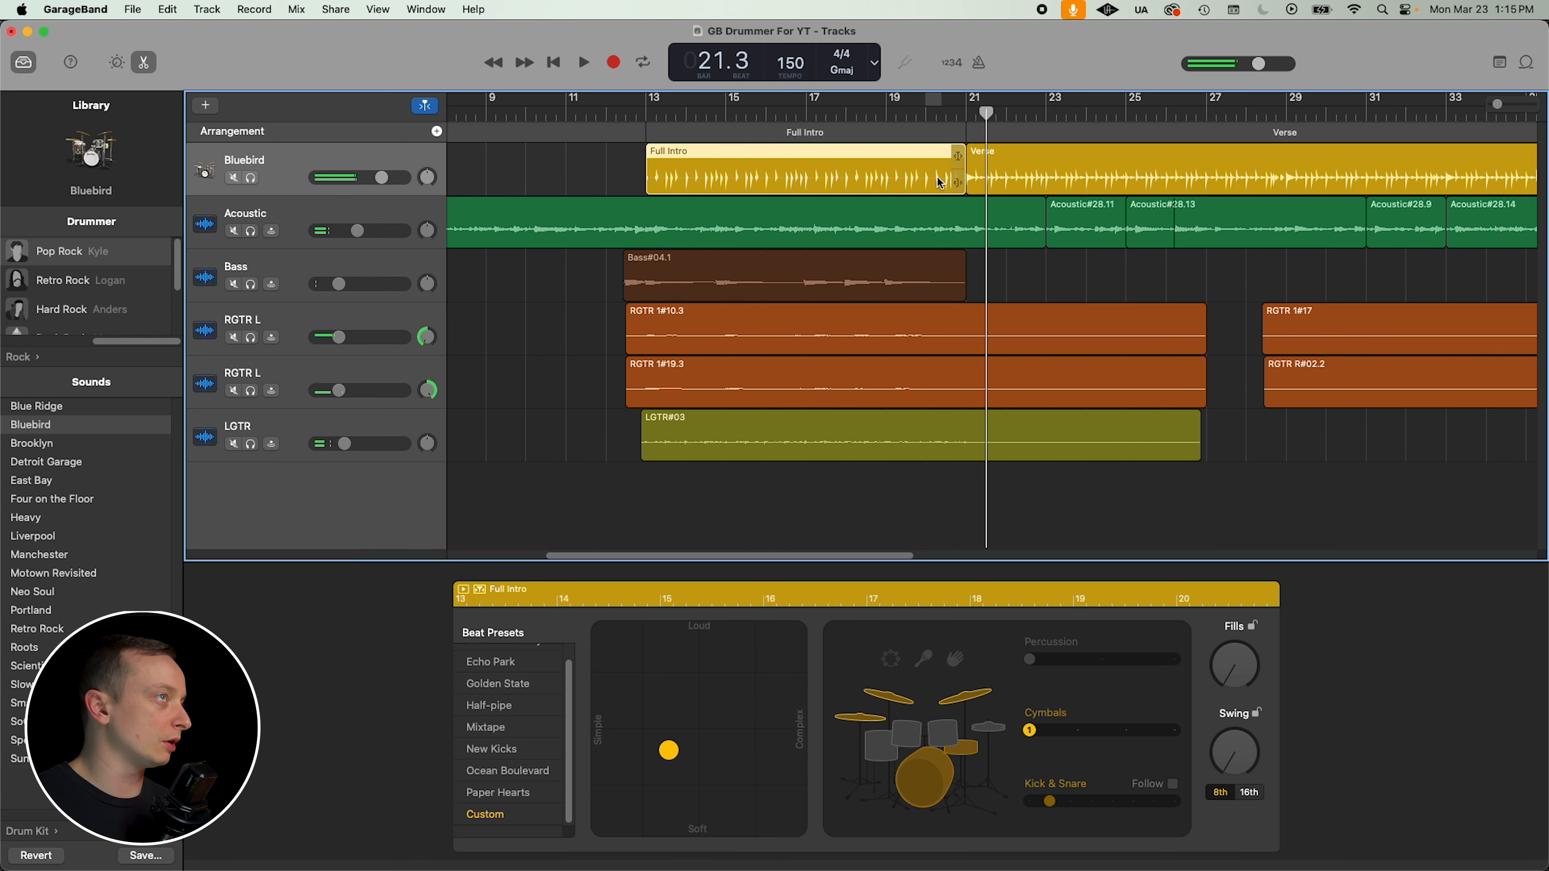
Step: Split the Full Intro drummer region at bar 20
drag(987, 114, 926, 113)
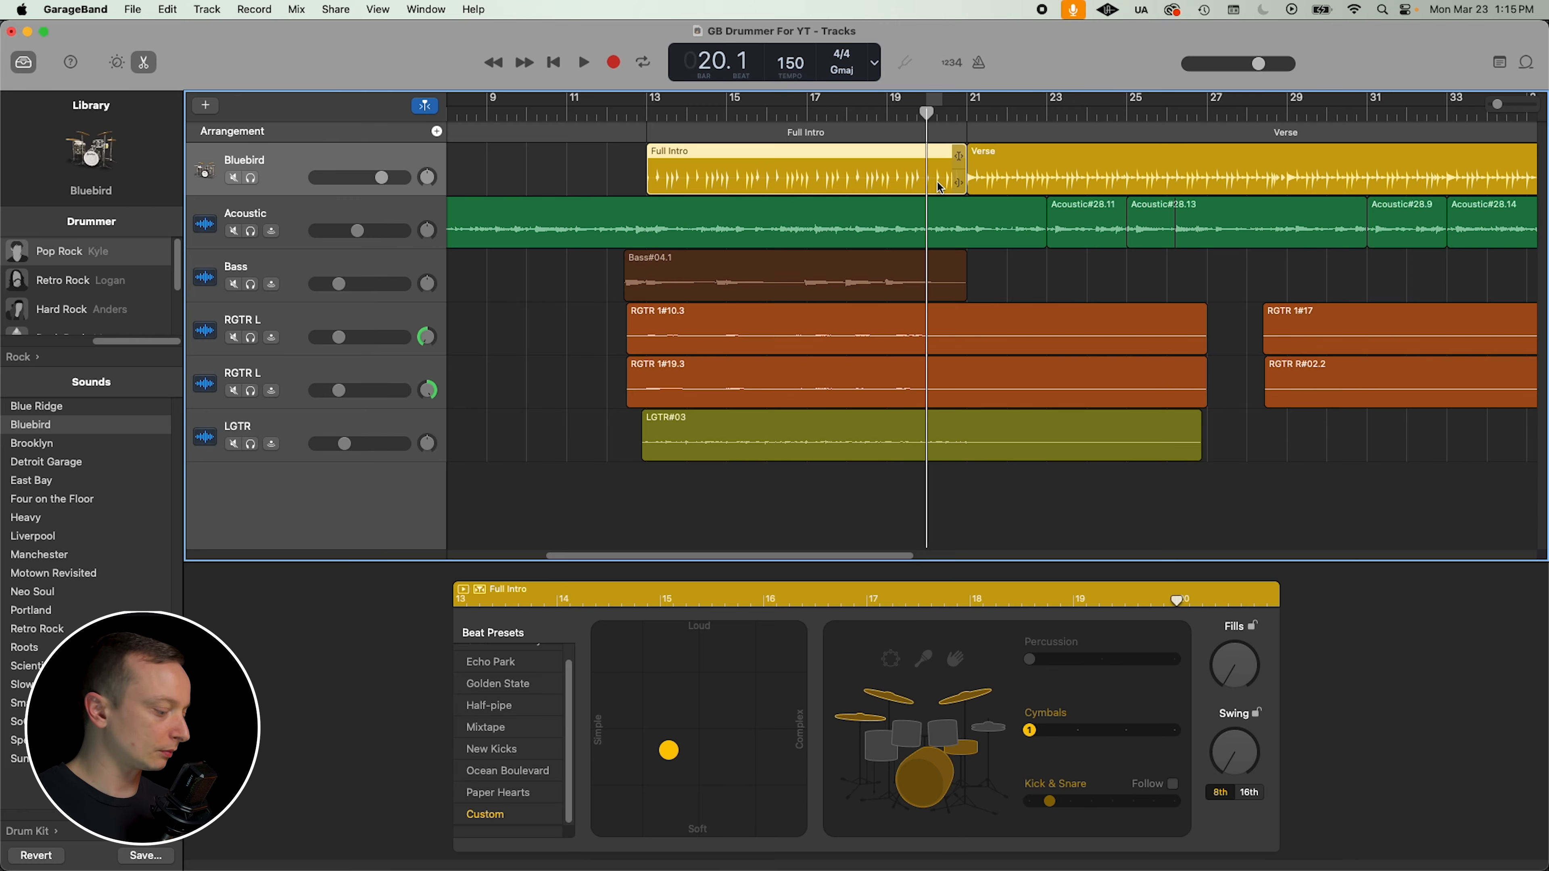
key(super+t)
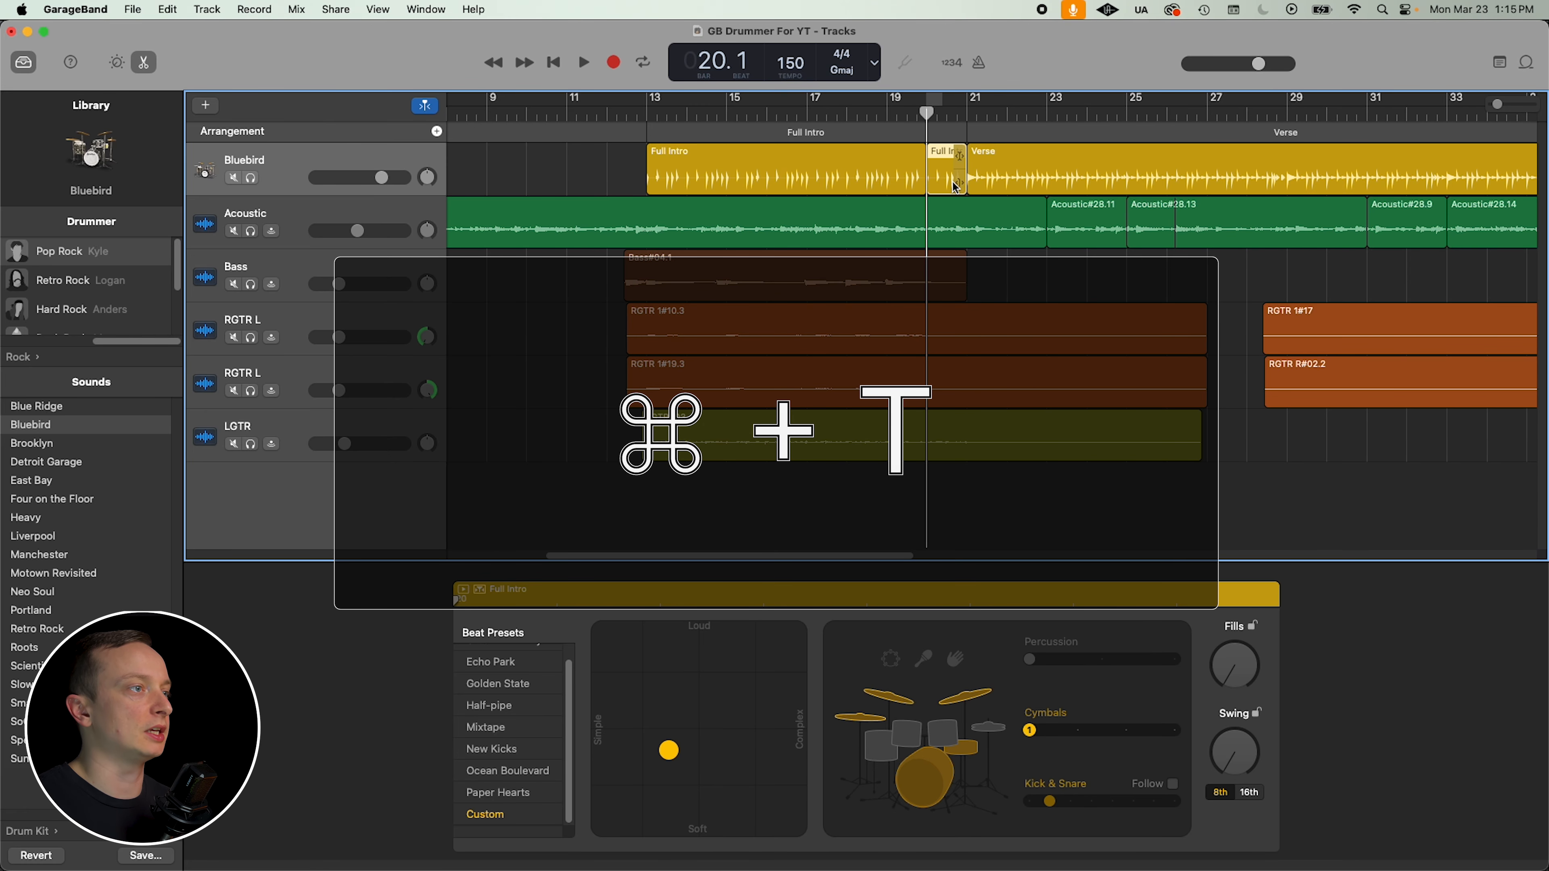
Step: Raise the fills of the Full Intro drummer region at bar 20 to about a third and play the transition into the Verse
key(super+Right)
key(super+Right)
key(super+Right)
key(super+Right)
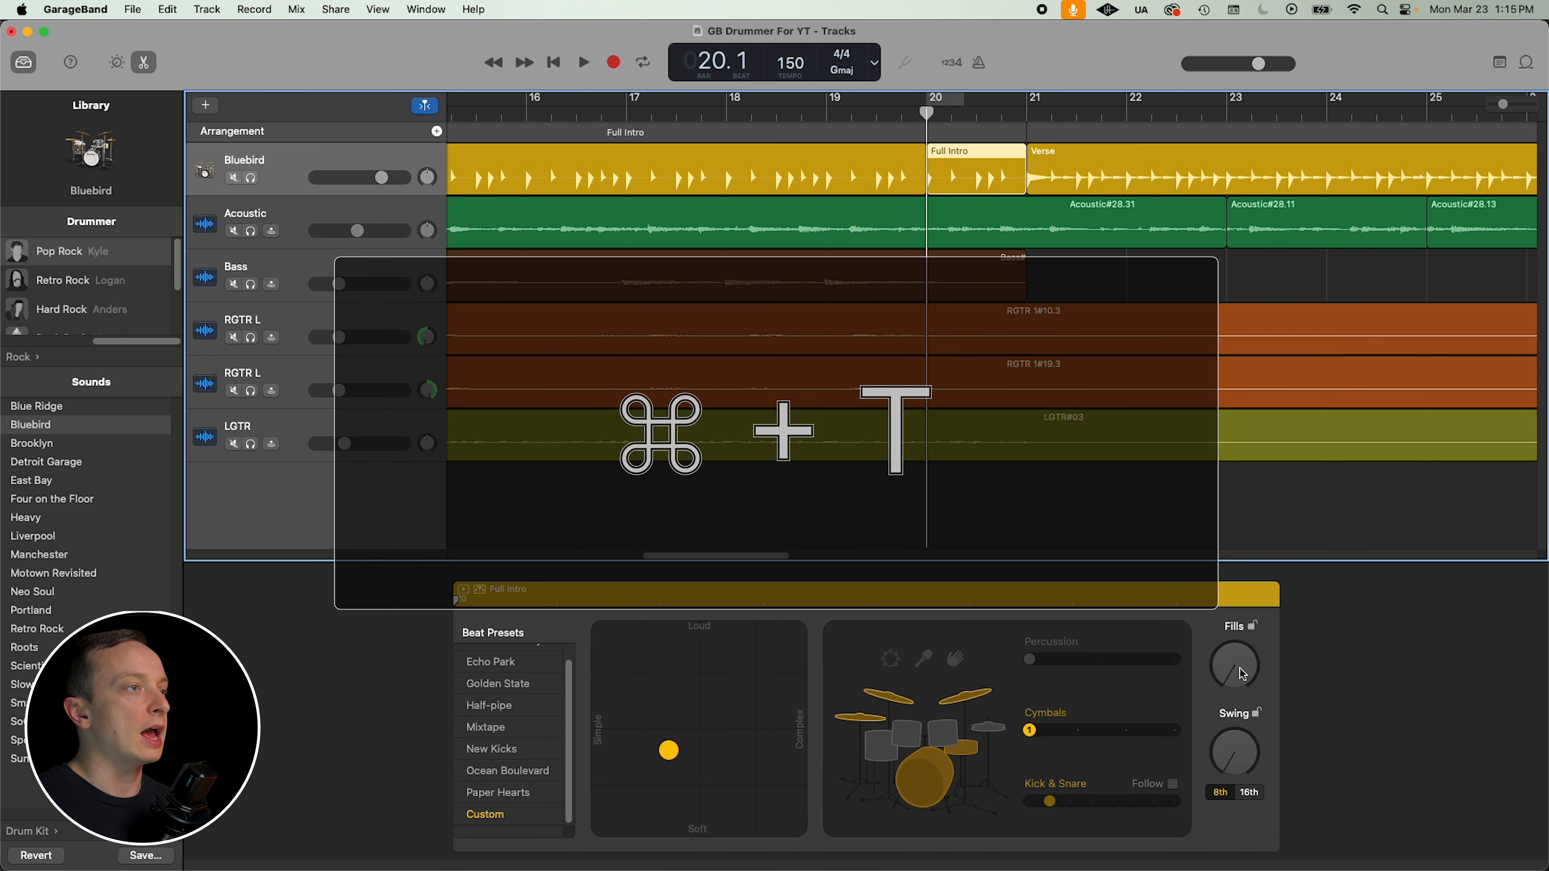
drag(1236, 646, 1244, 604)
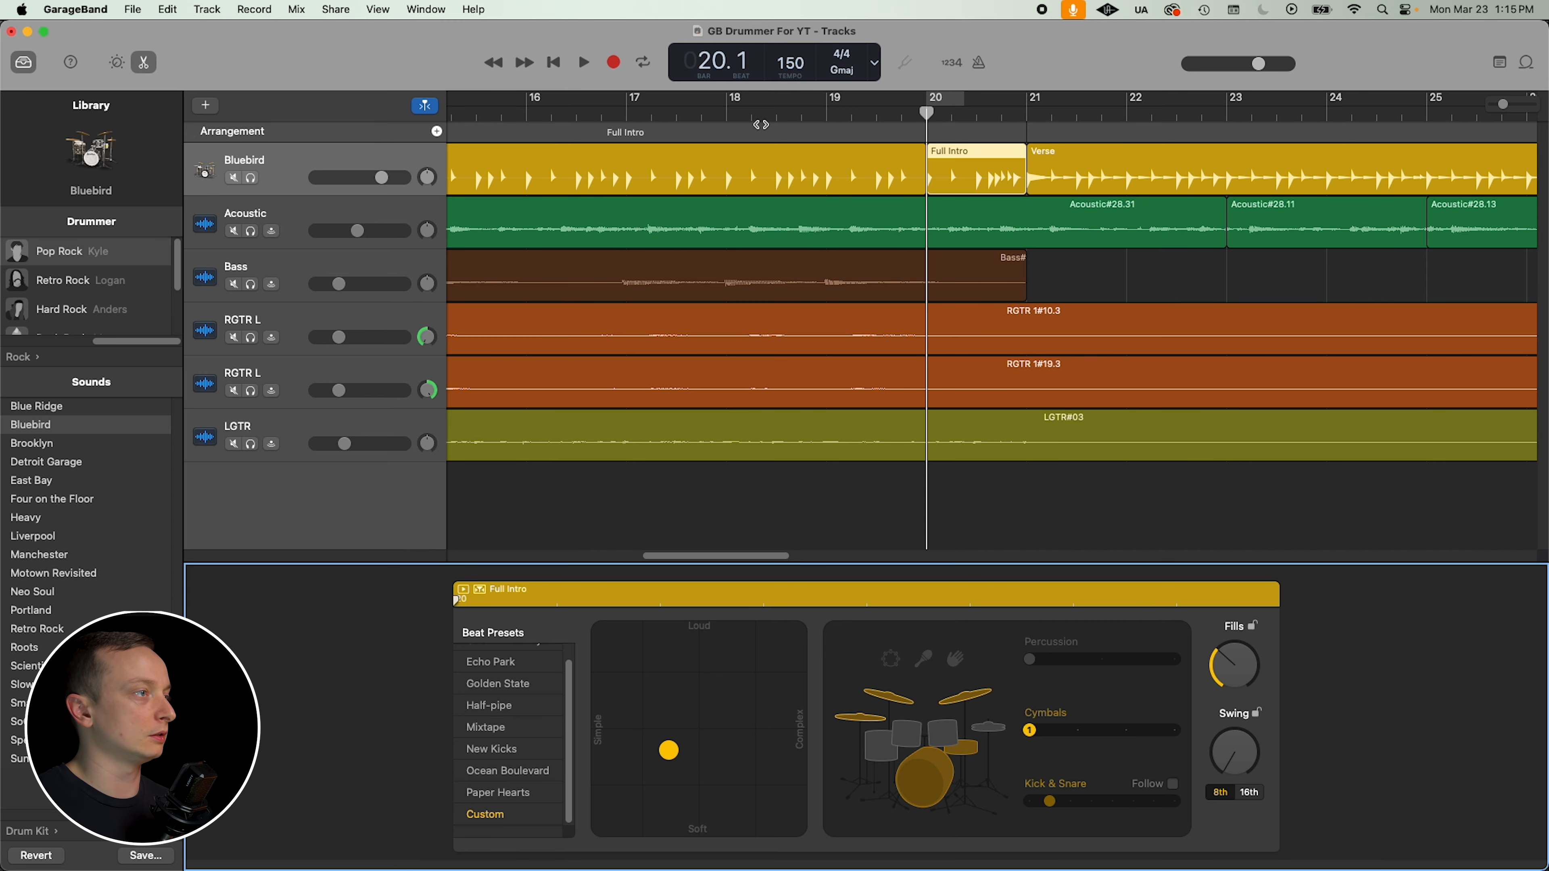
click(682, 114)
key(space)
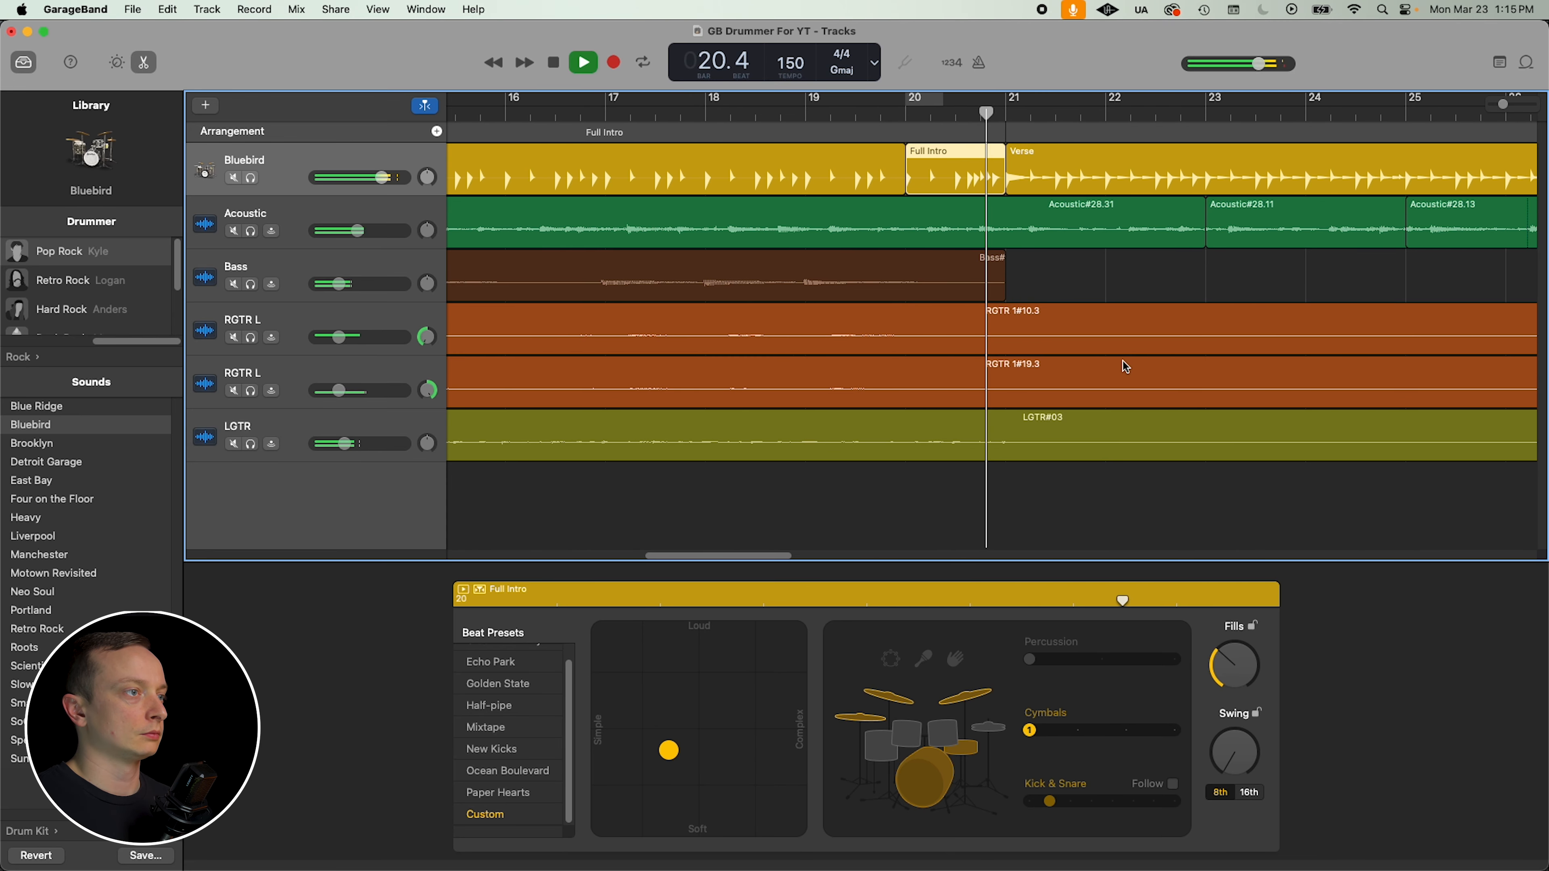
key(space)
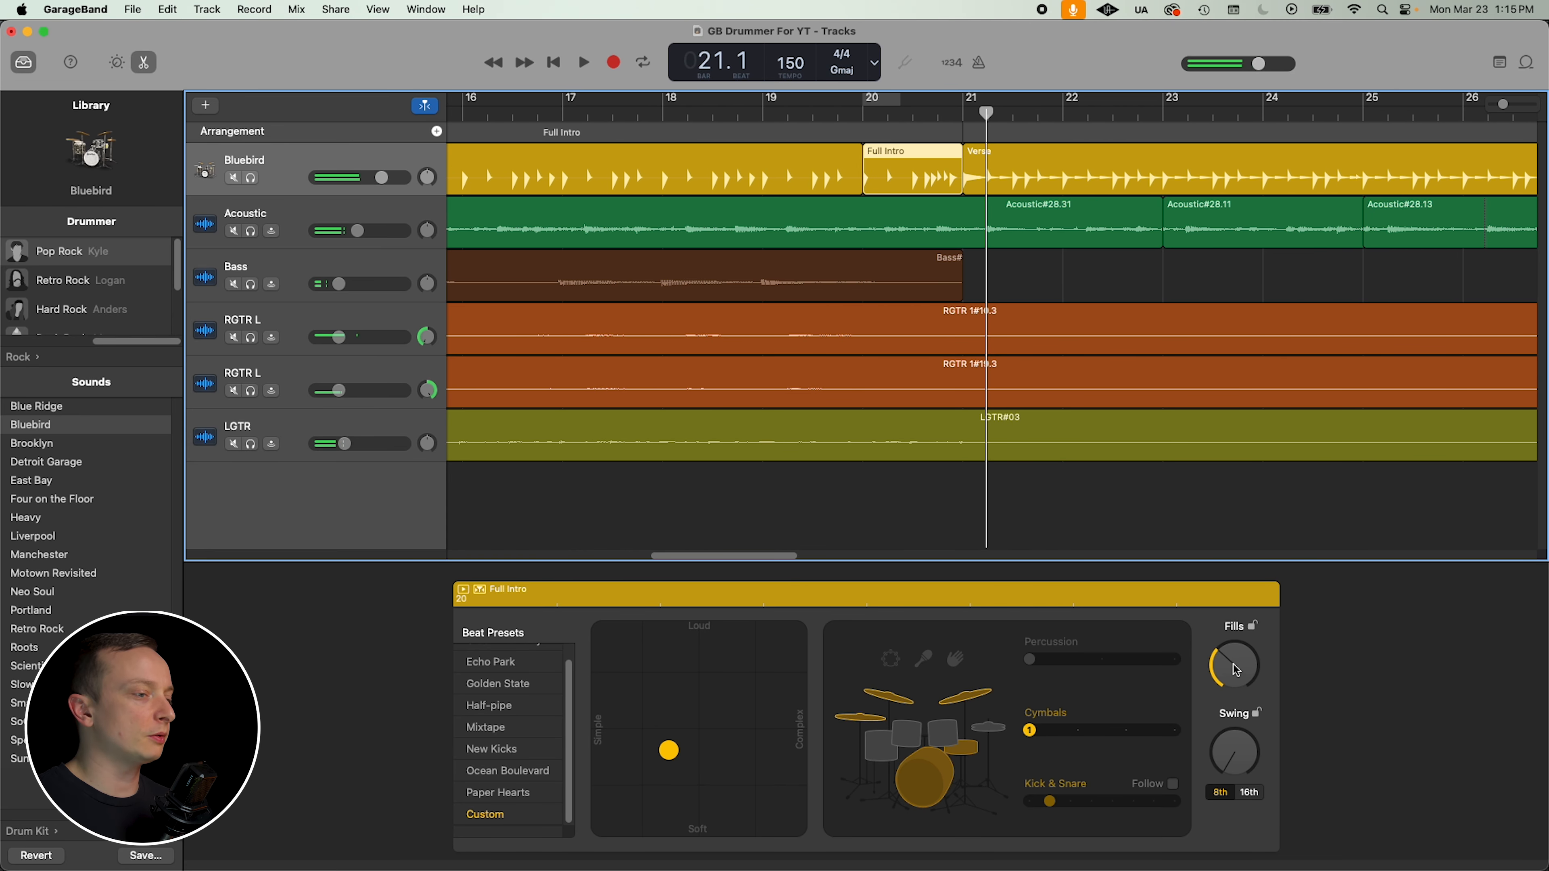
Step: Lower the fills of the bar 20 Full Intro region to a small amount and play it into the Verse
drag(1235, 669, 1238, 708)
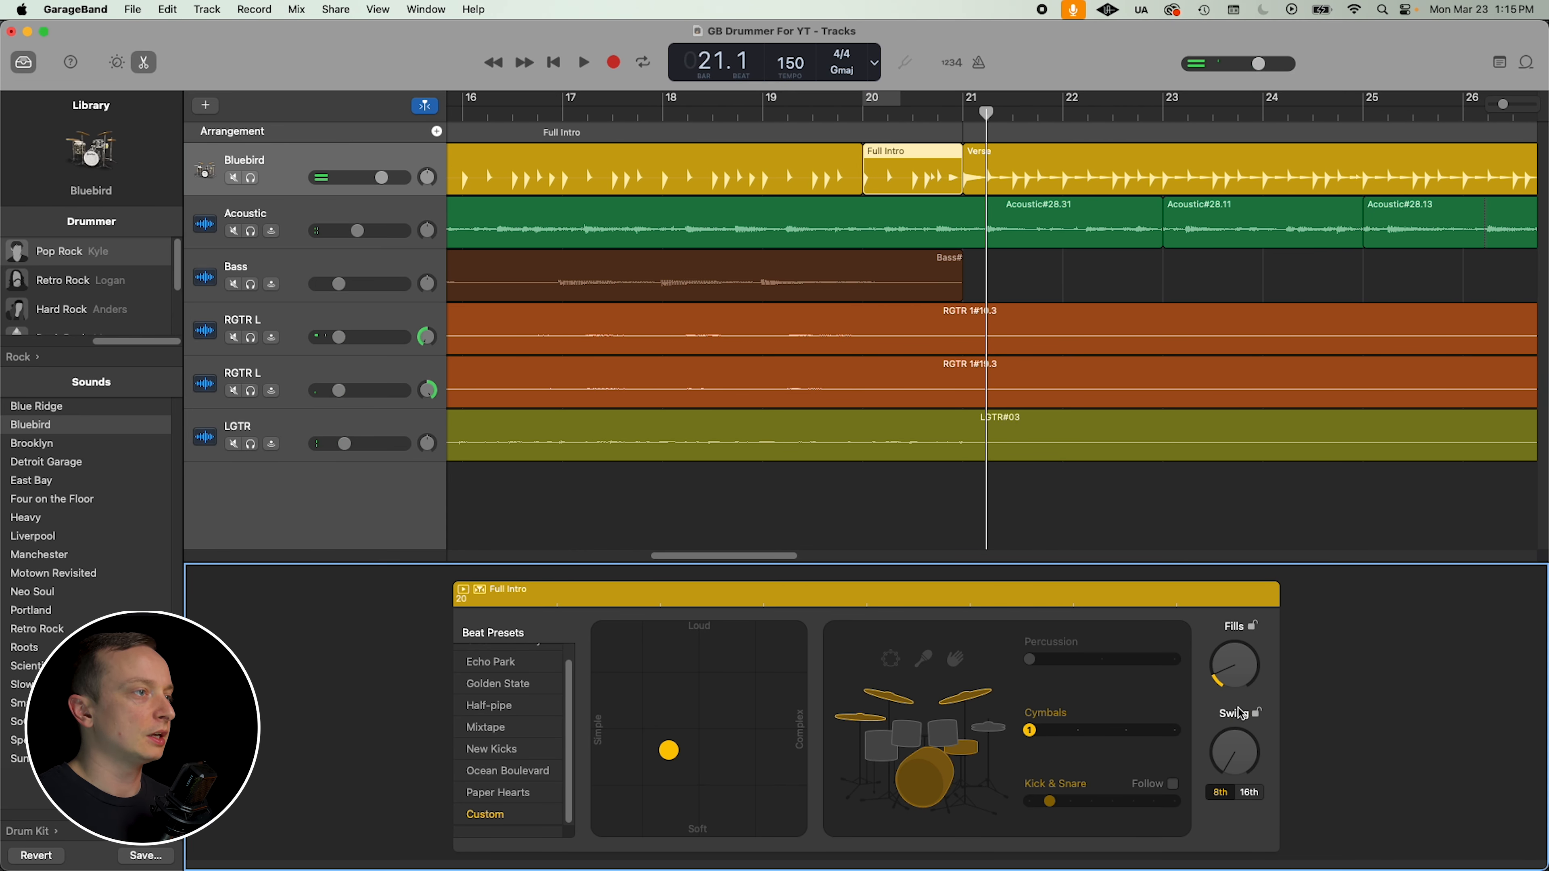
click(758, 108)
key(space)
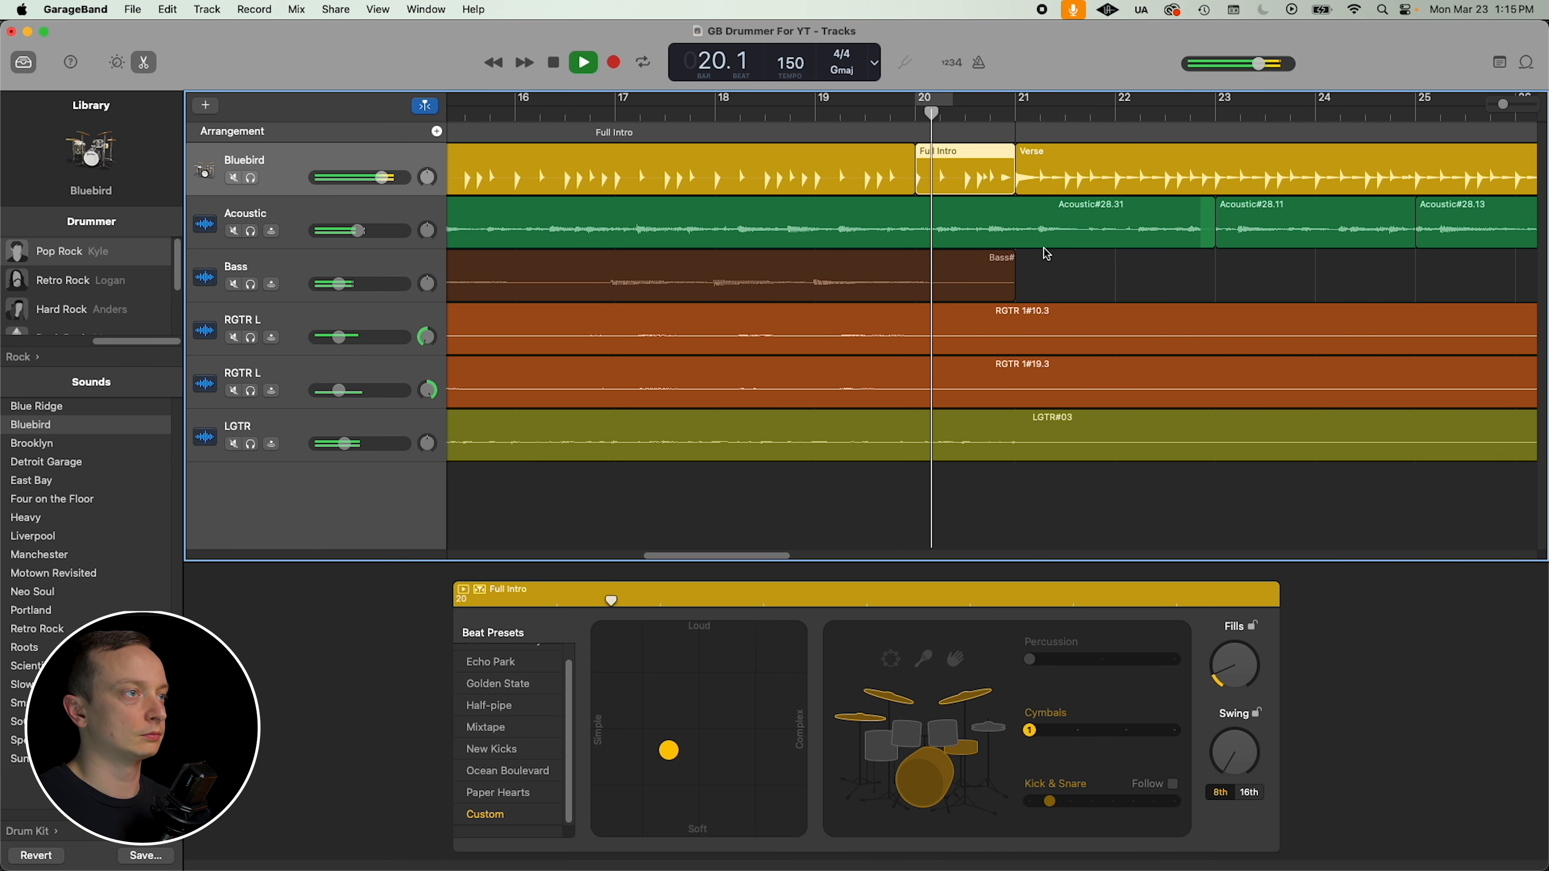
key(space)
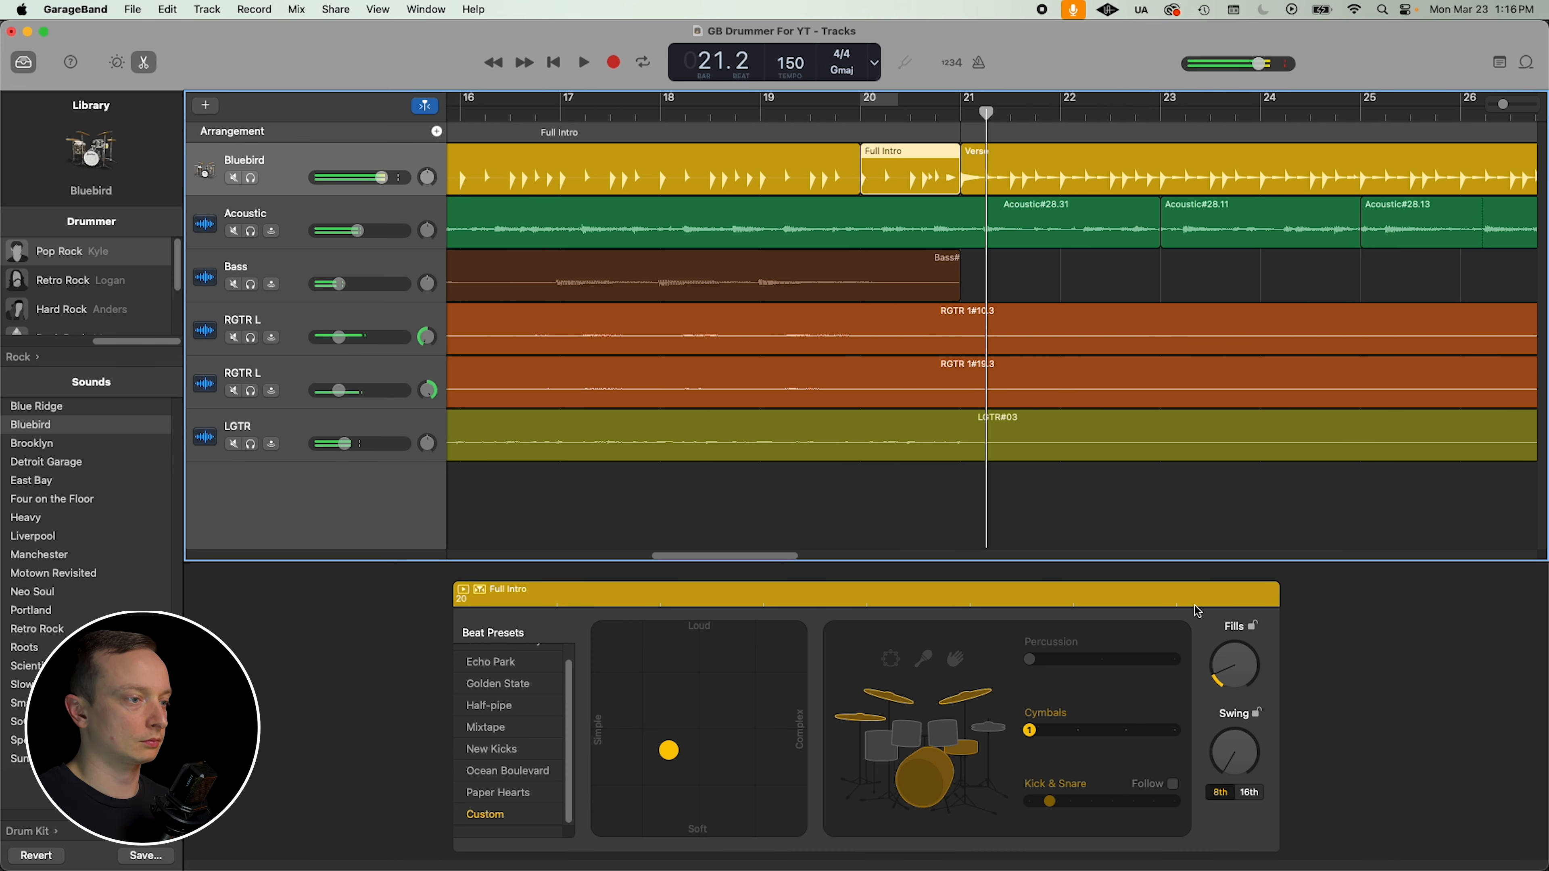
Step: Shift the bar 20 region's beat closer to Simple and replay the transition into the Verse
drag(669, 751, 641, 752)
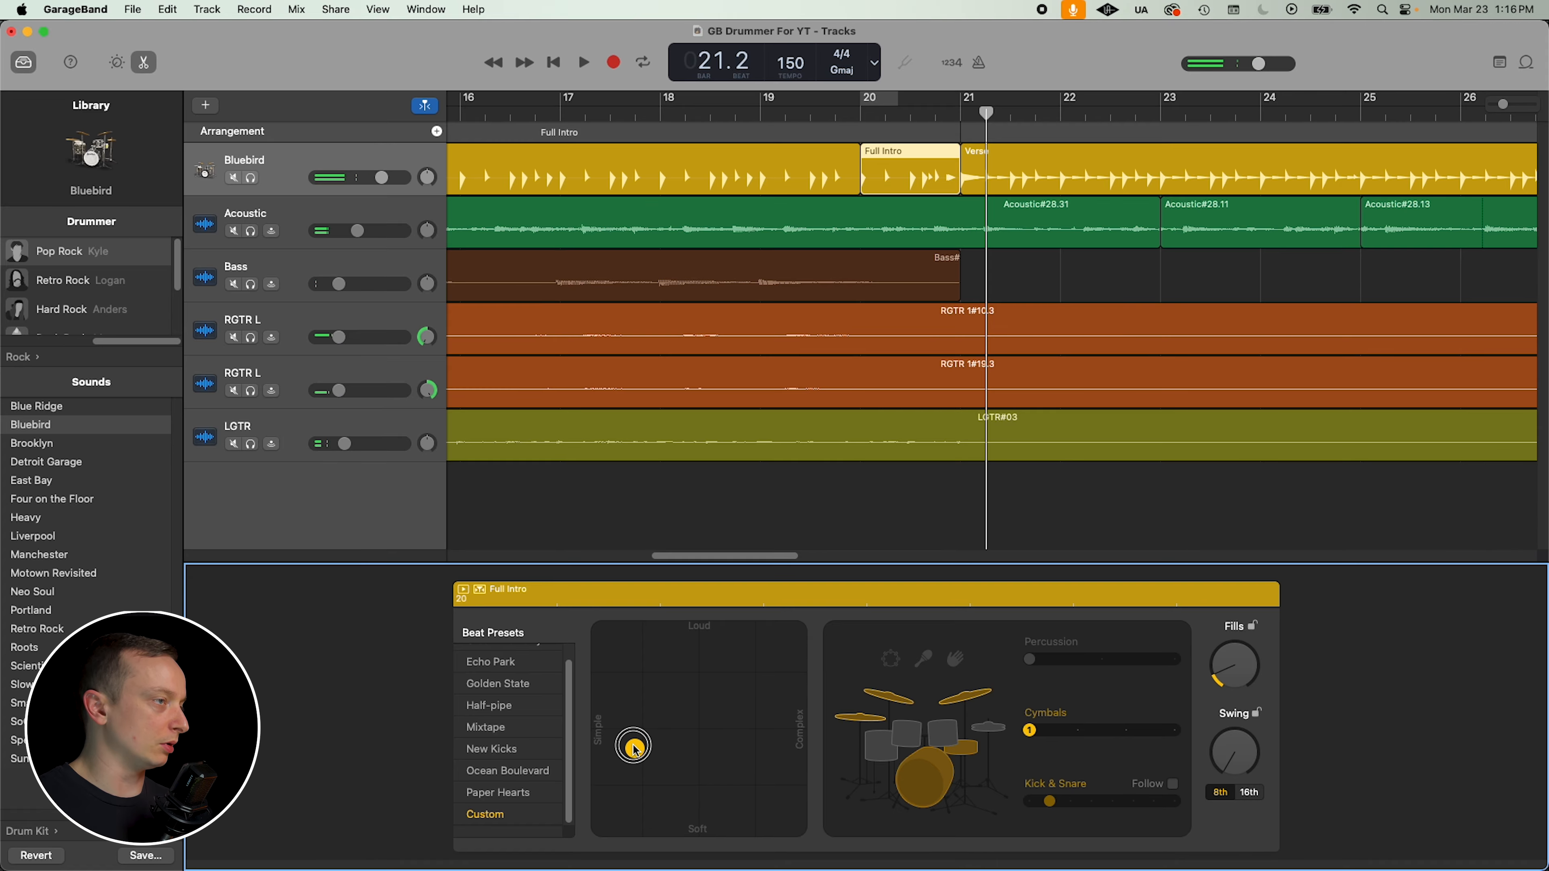
click(754, 108)
key(space)
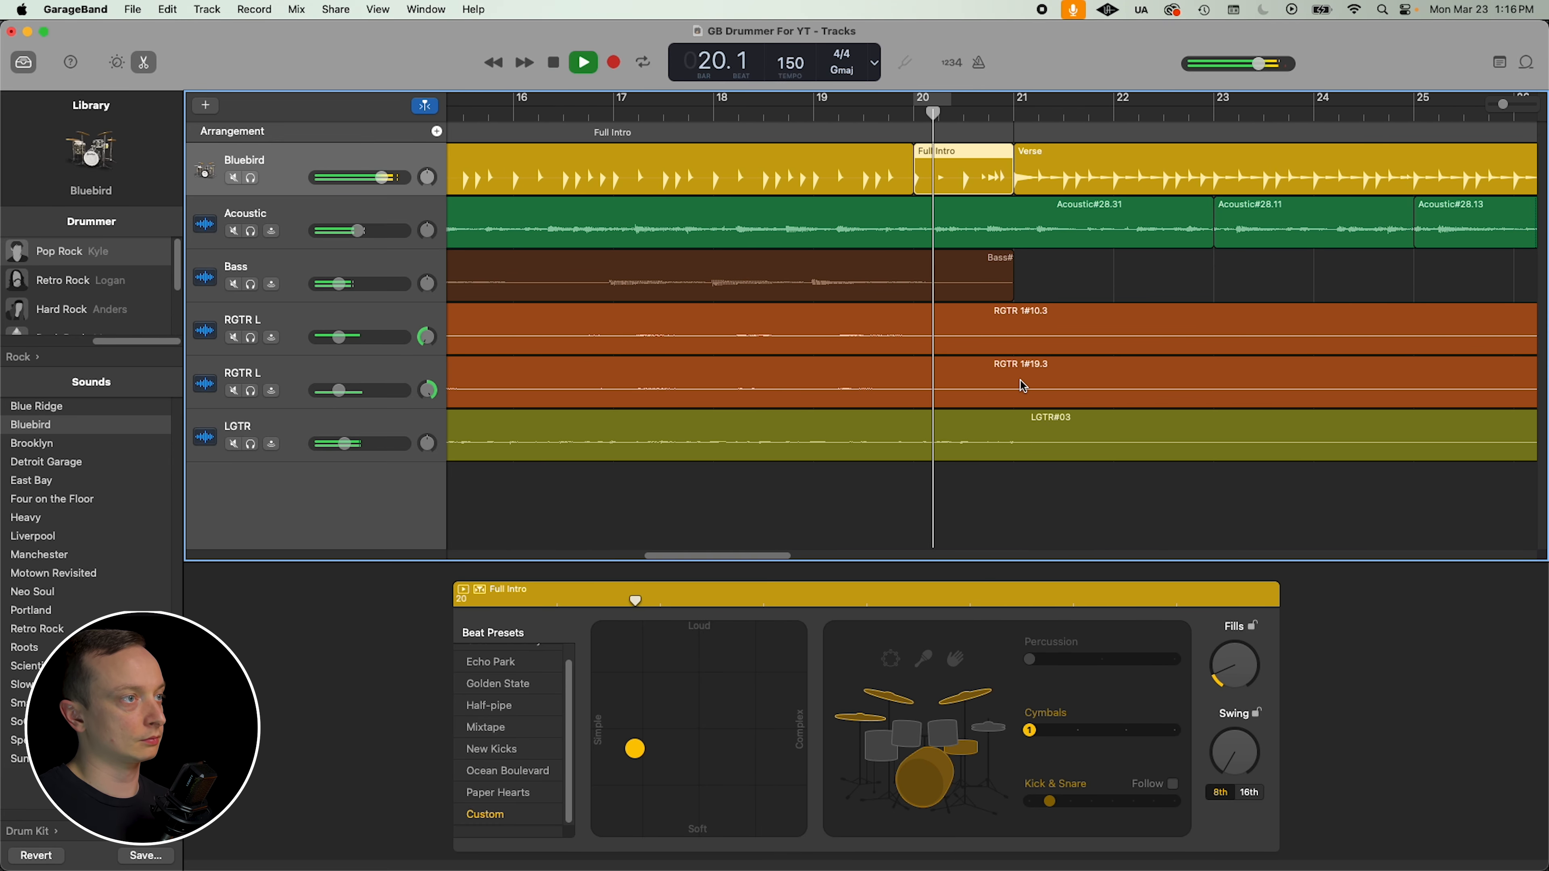
key(space)
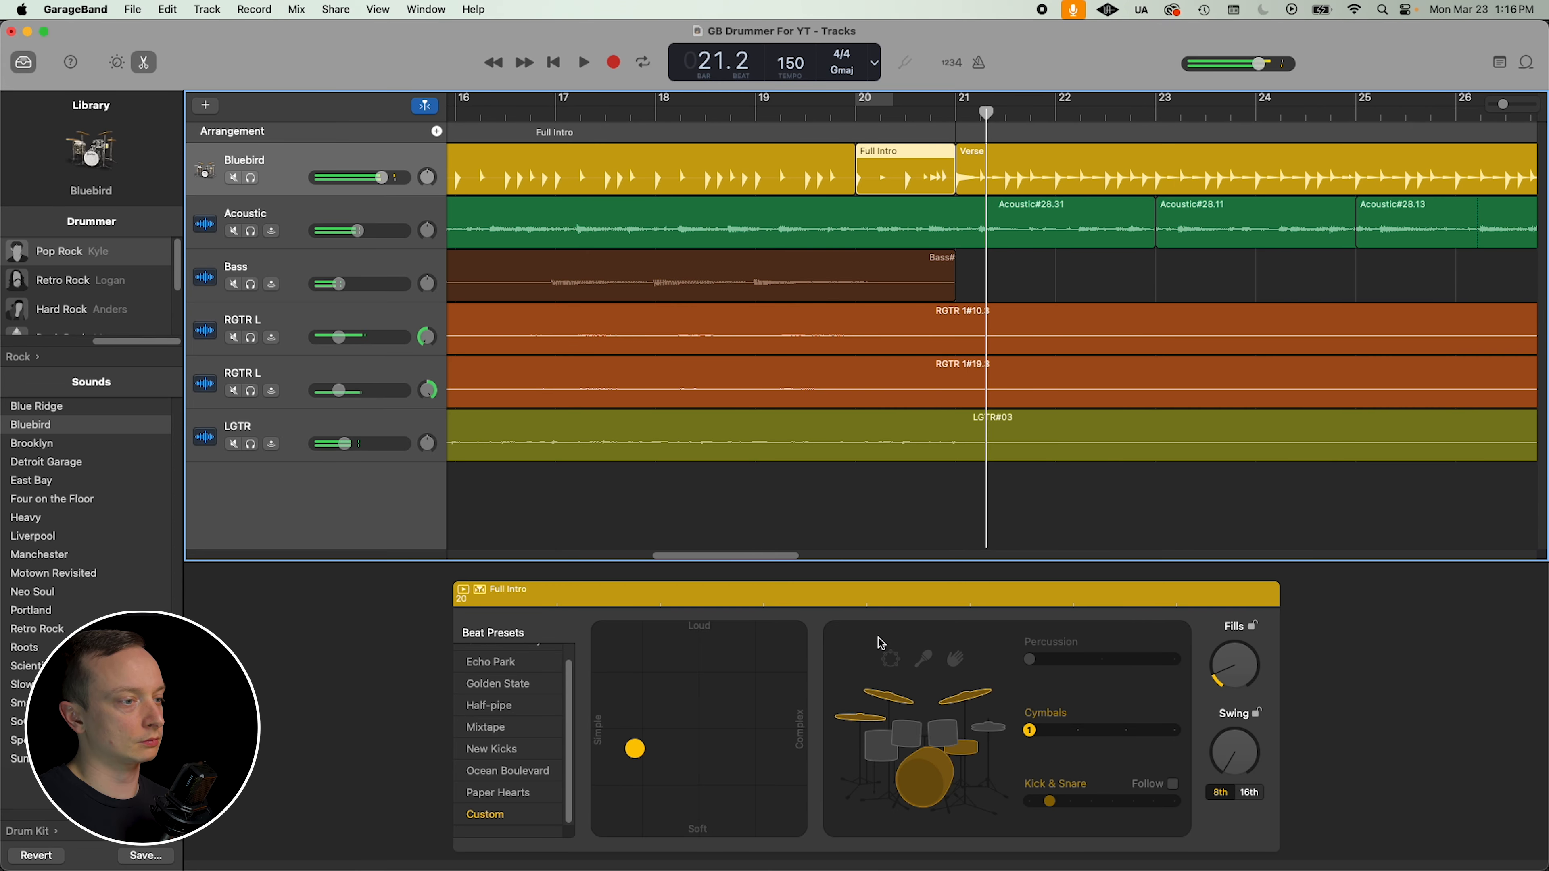
Step: Reduce the bar 20 region's fills slightly, nudge its beat back toward Complex, and audition the changes
click(1240, 678)
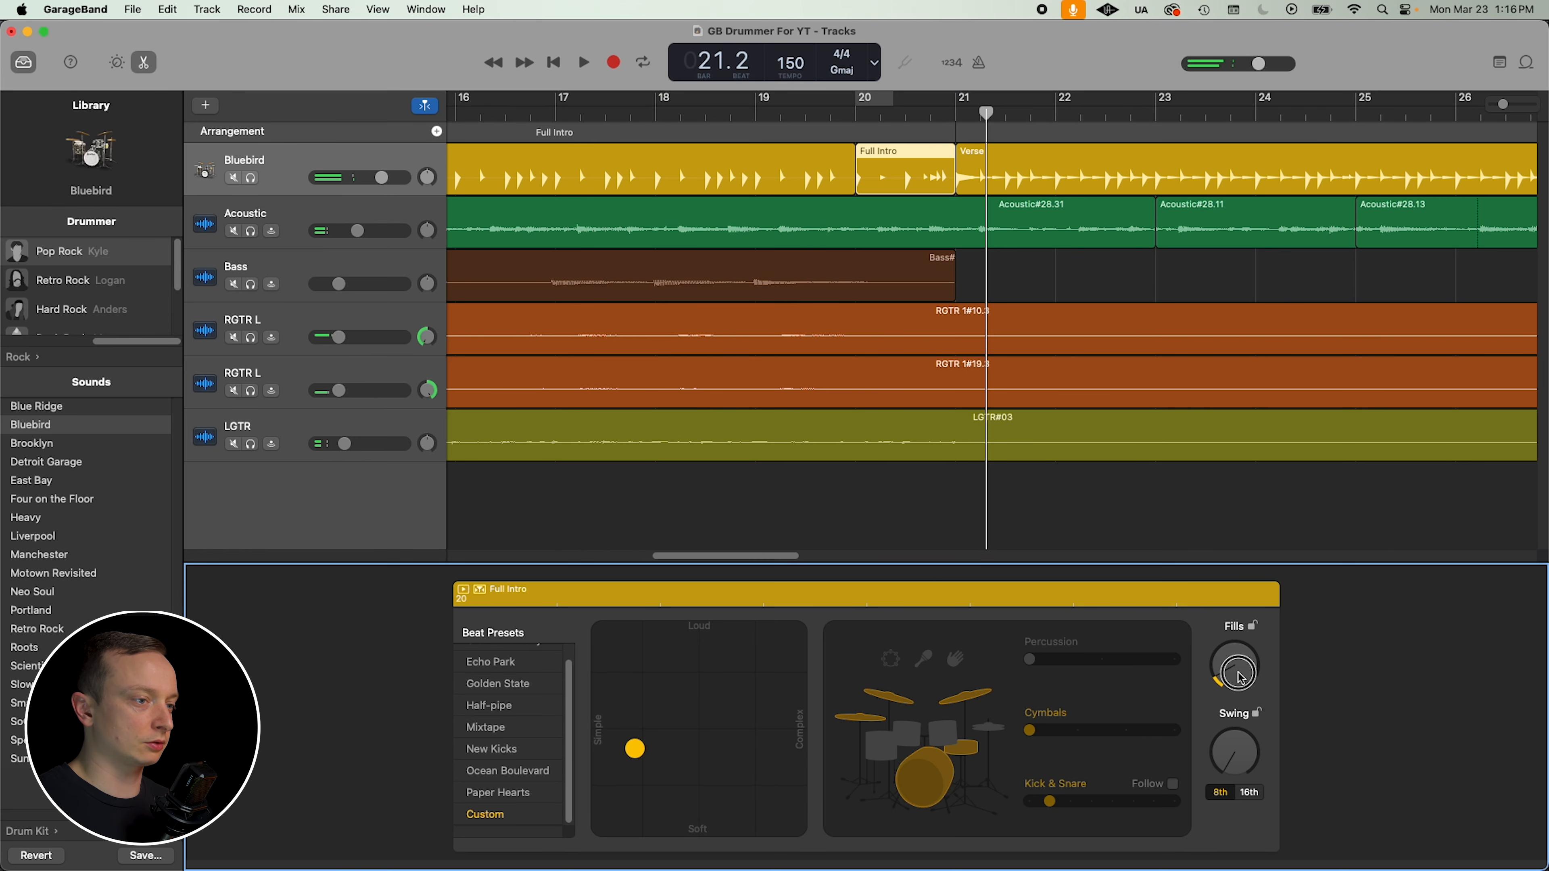
click(818, 109)
key(space)
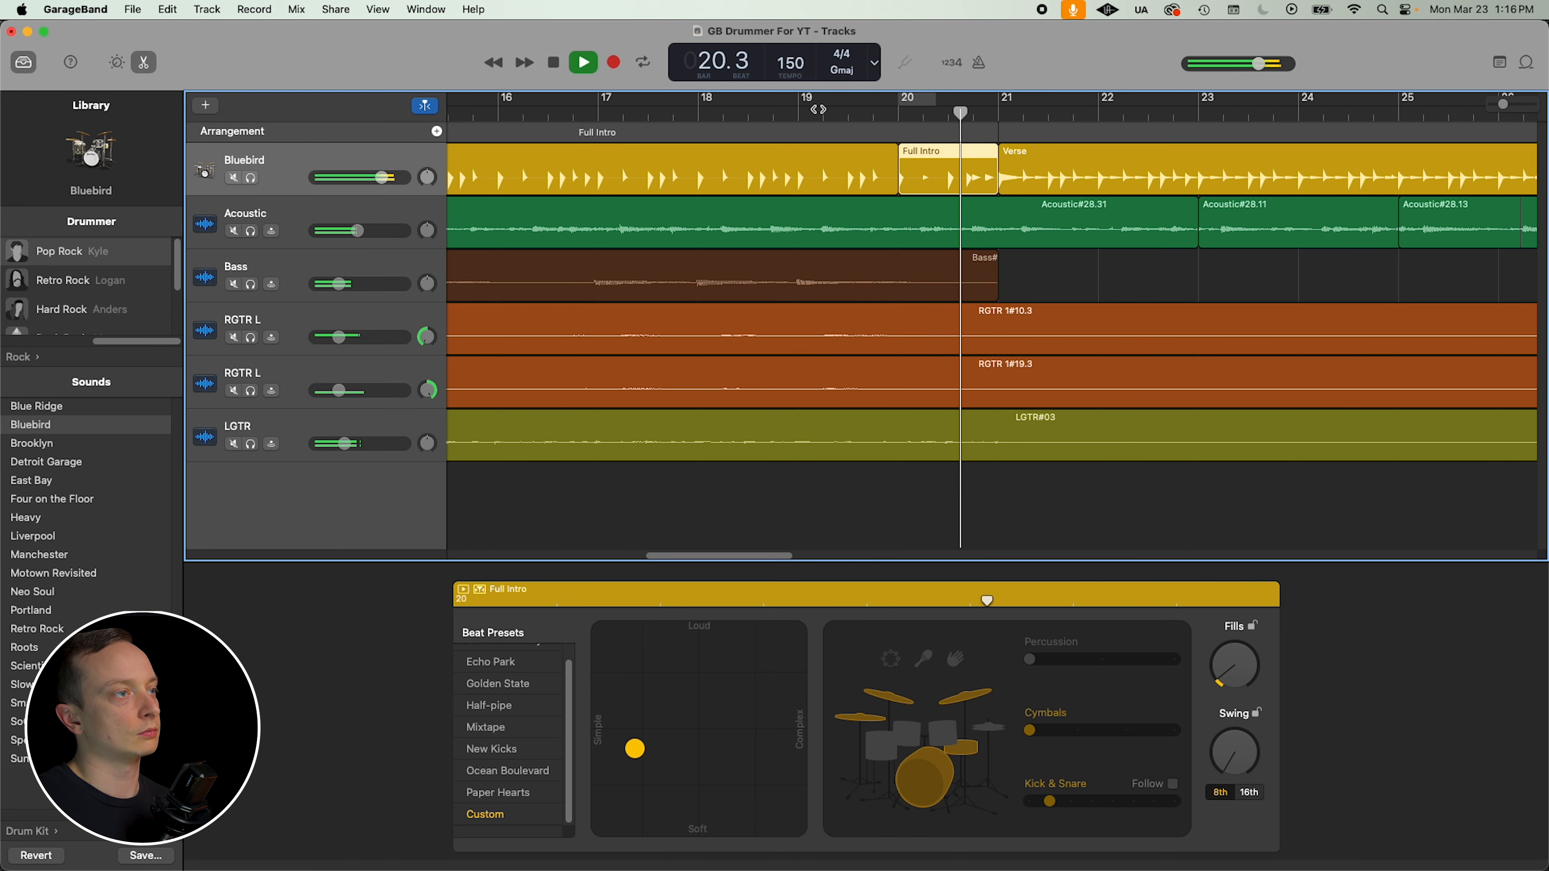
click(642, 748)
key(space)
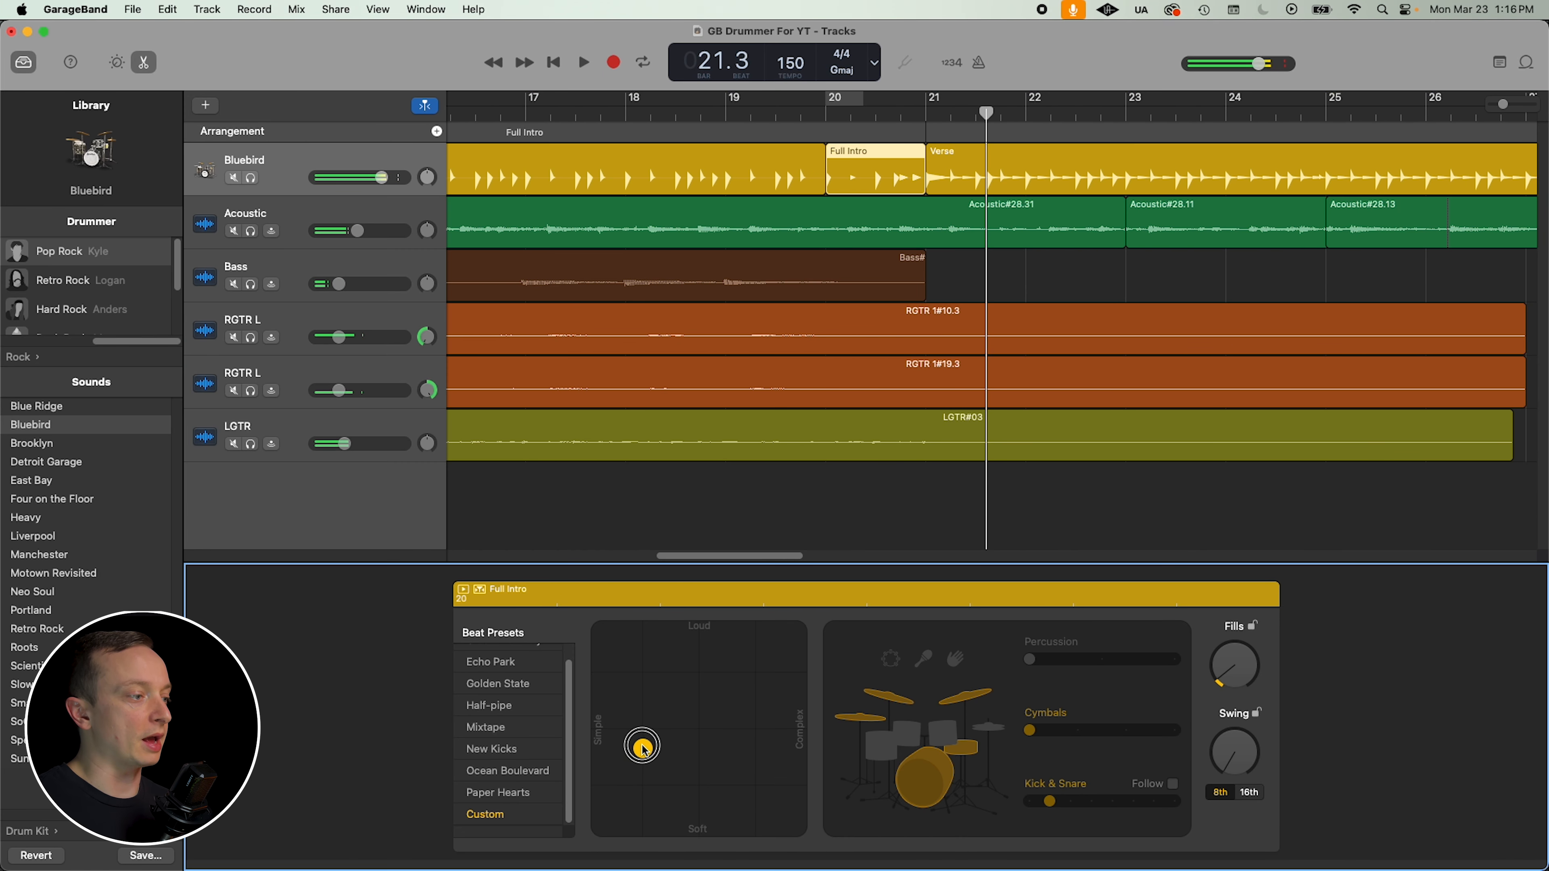
click(782, 122)
key(space)
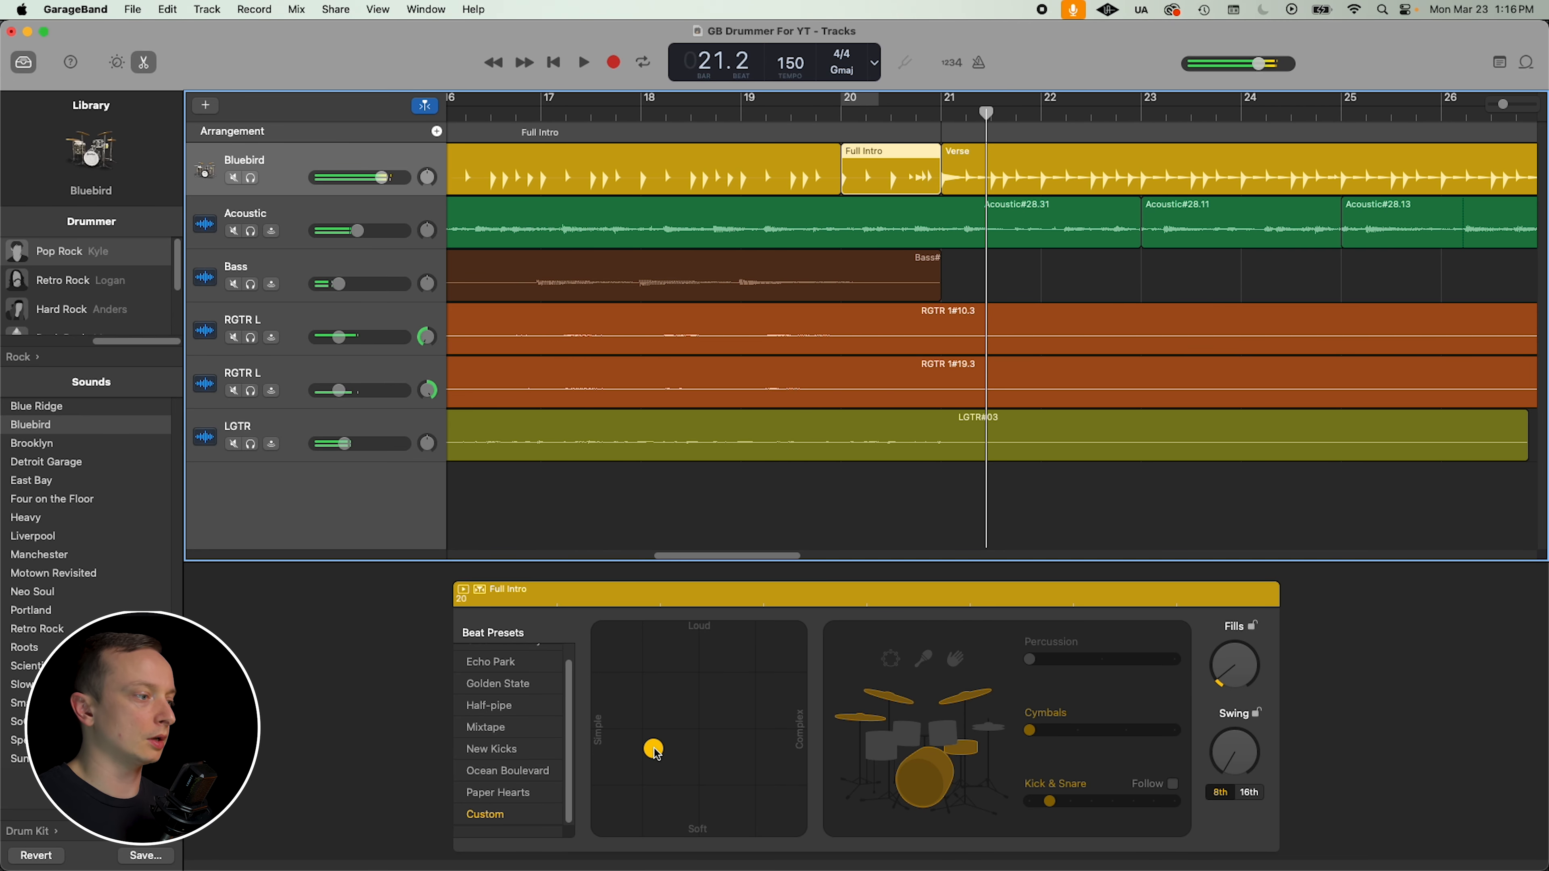
Step: Move the bar 20 region's beat back toward Simple and play it into the Verse
drag(656, 754, 638, 757)
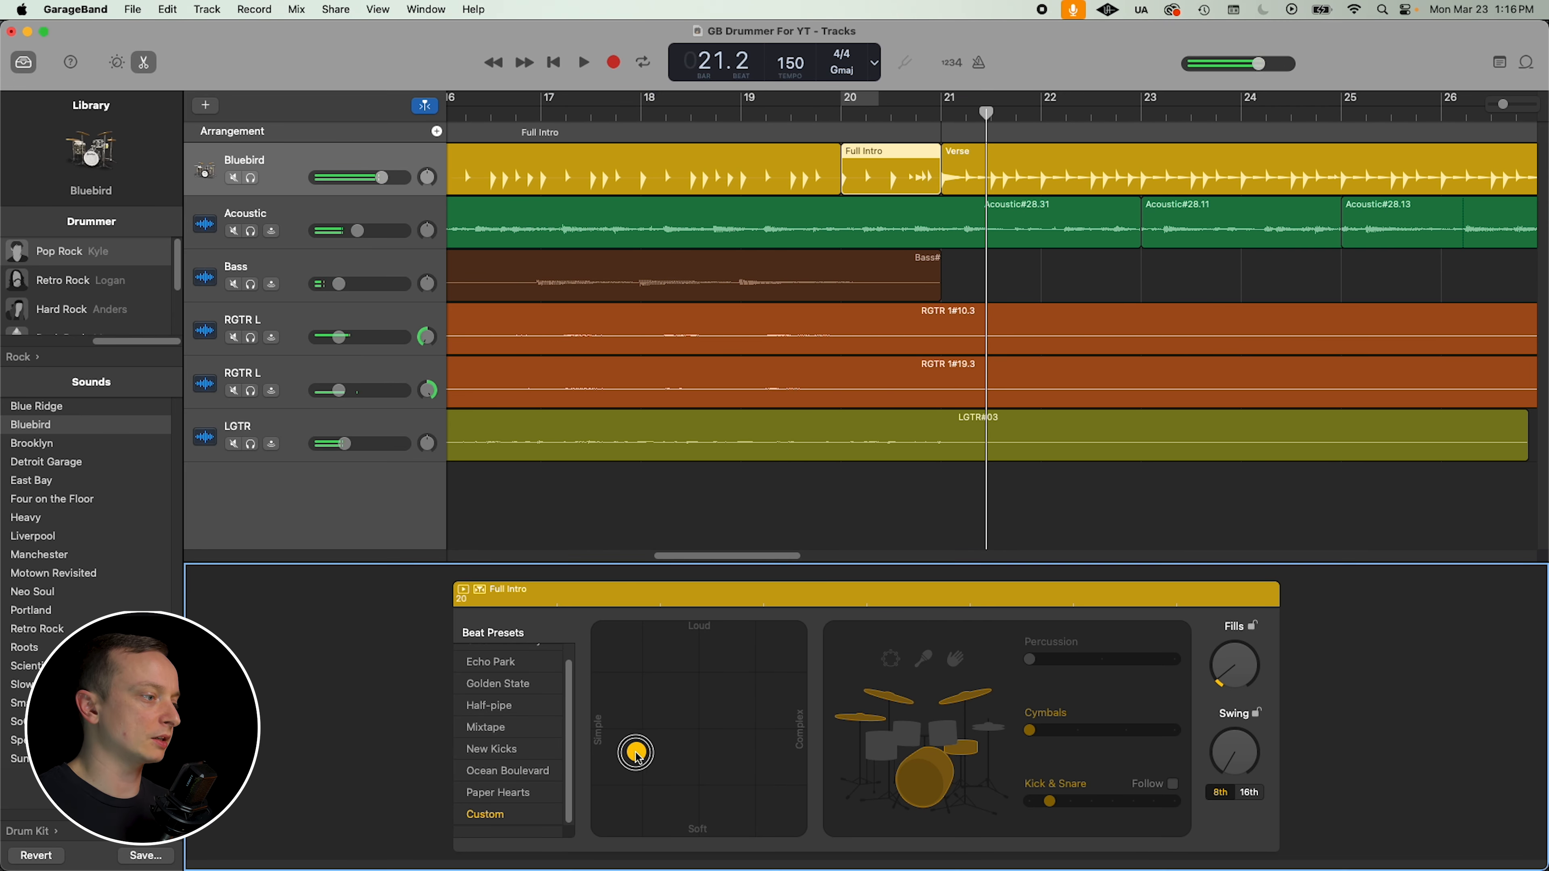
click(817, 112)
key(space)
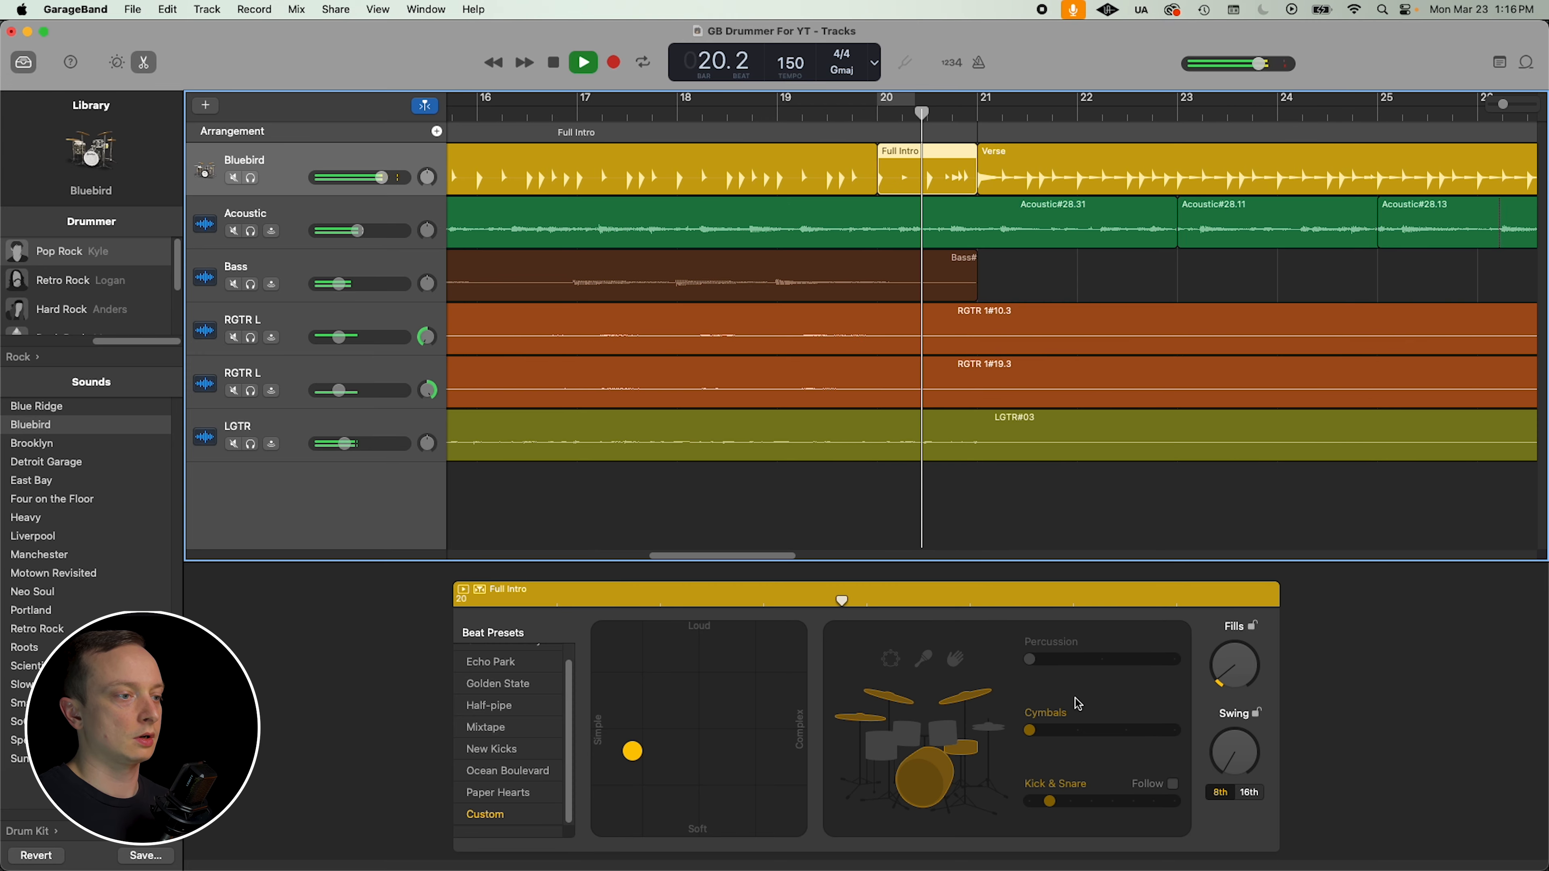
key(space)
Step: Raise the bar 20 region's fills to just past the midpoint and play from bar 19 through the Verse
drag(1236, 671, 1240, 625)
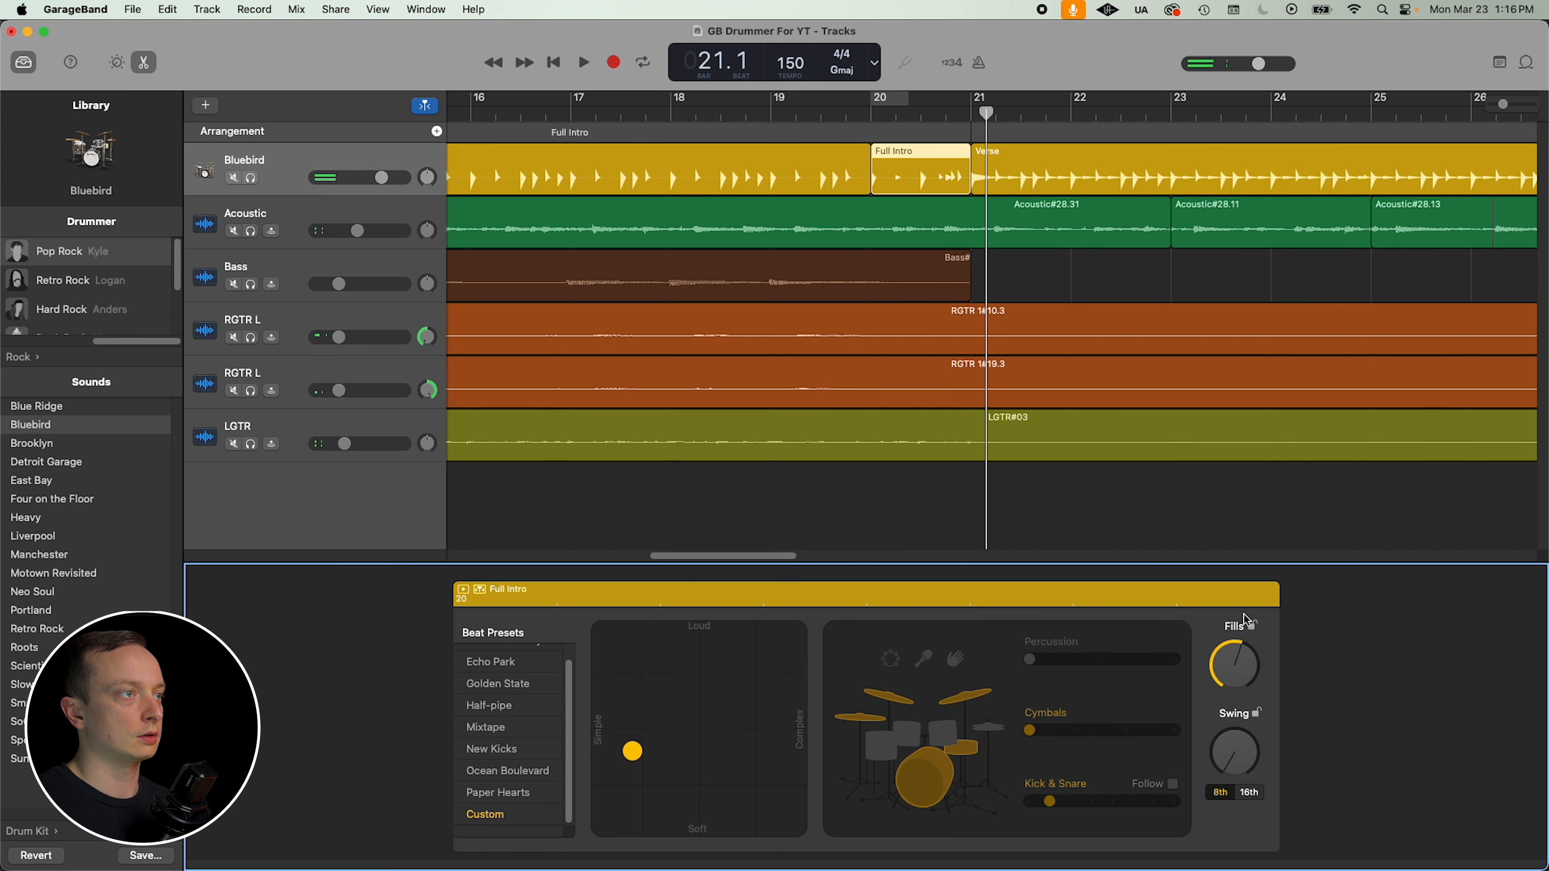
click(831, 112)
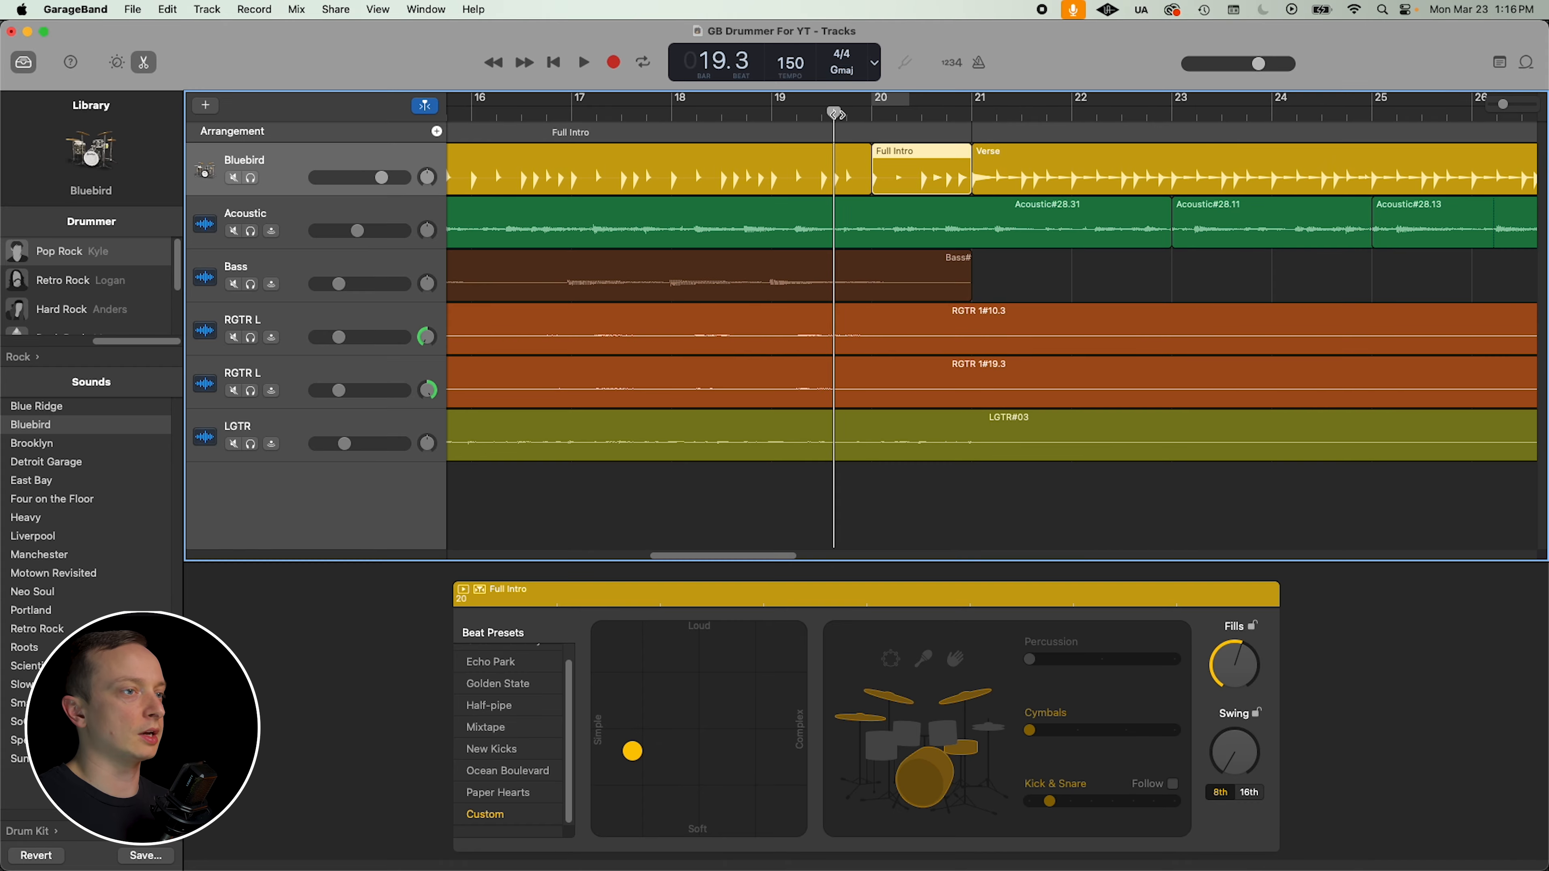
key(space)
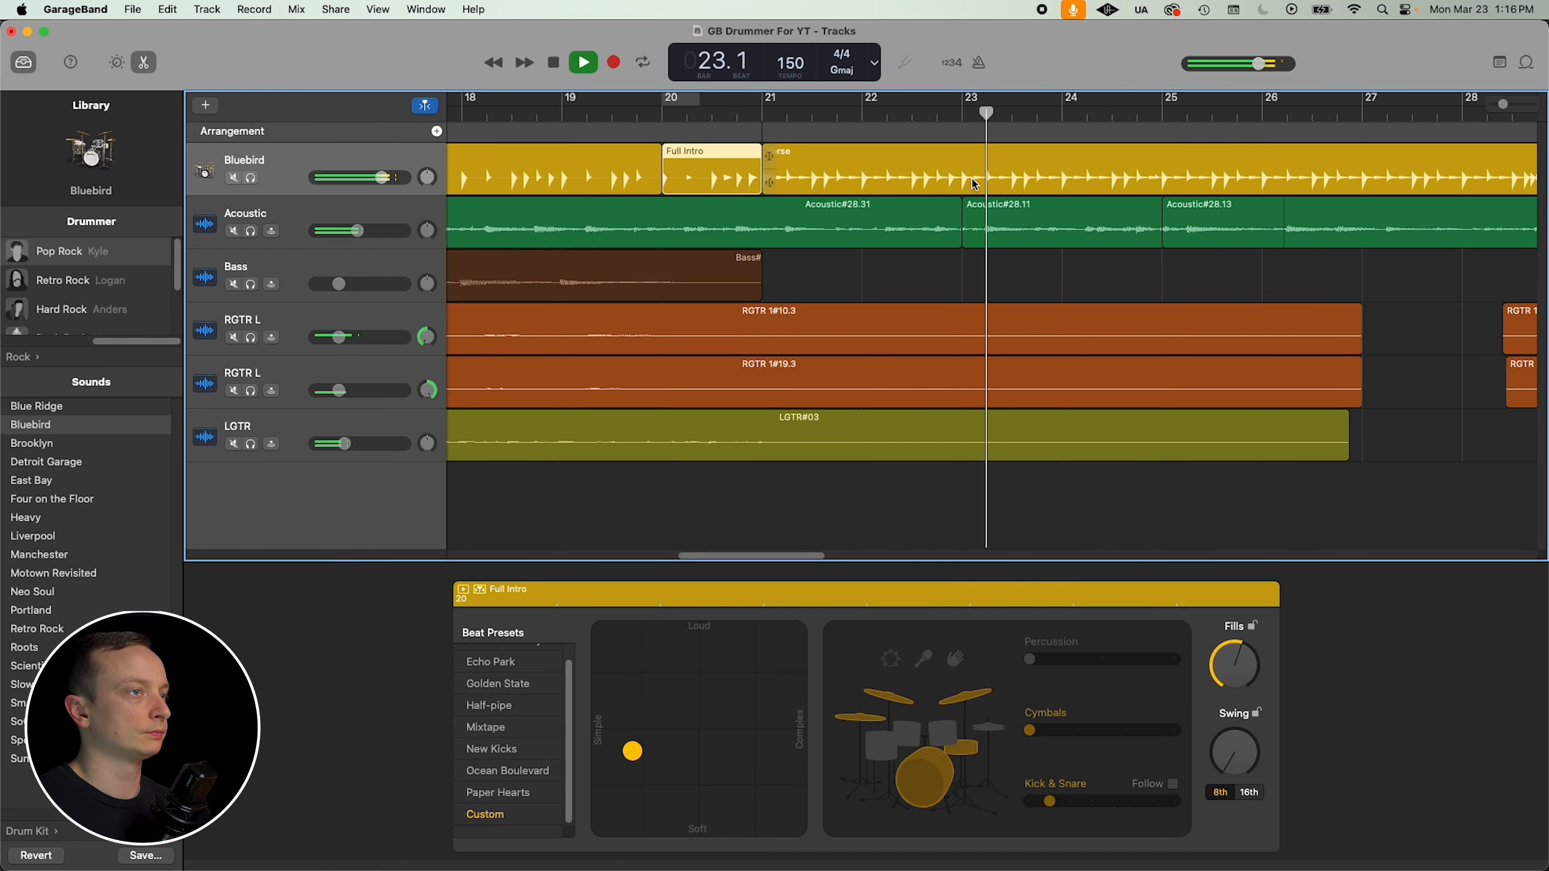
key(super+Left)
key(super+Left)
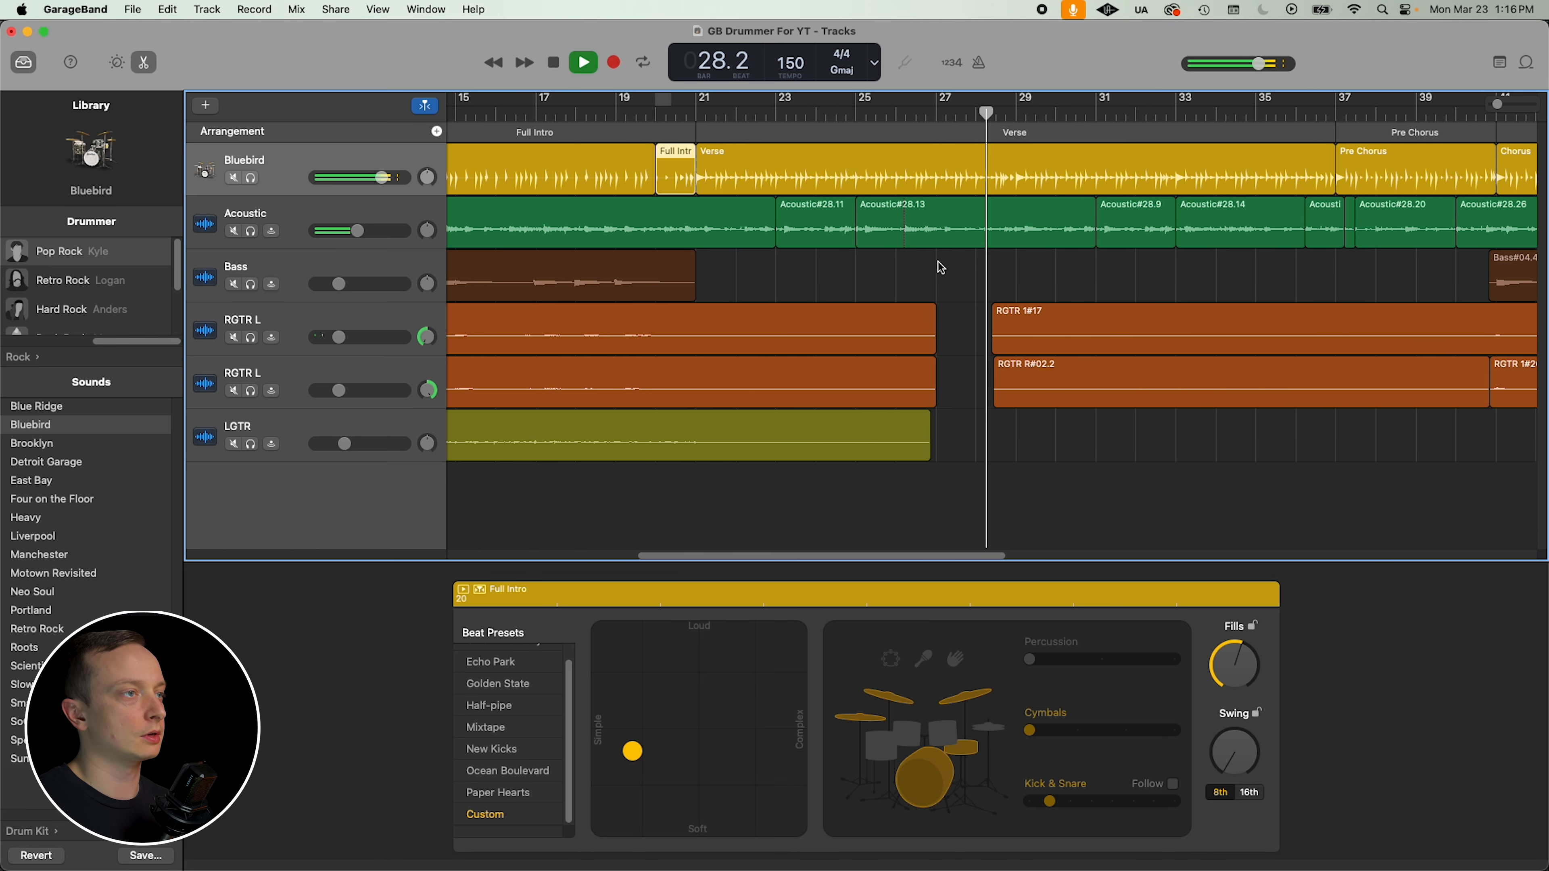
Step: Turn the Verse drummer region's fills all the way down and play from about bar 27 into the Pre Chorus
click(968, 188)
key(space)
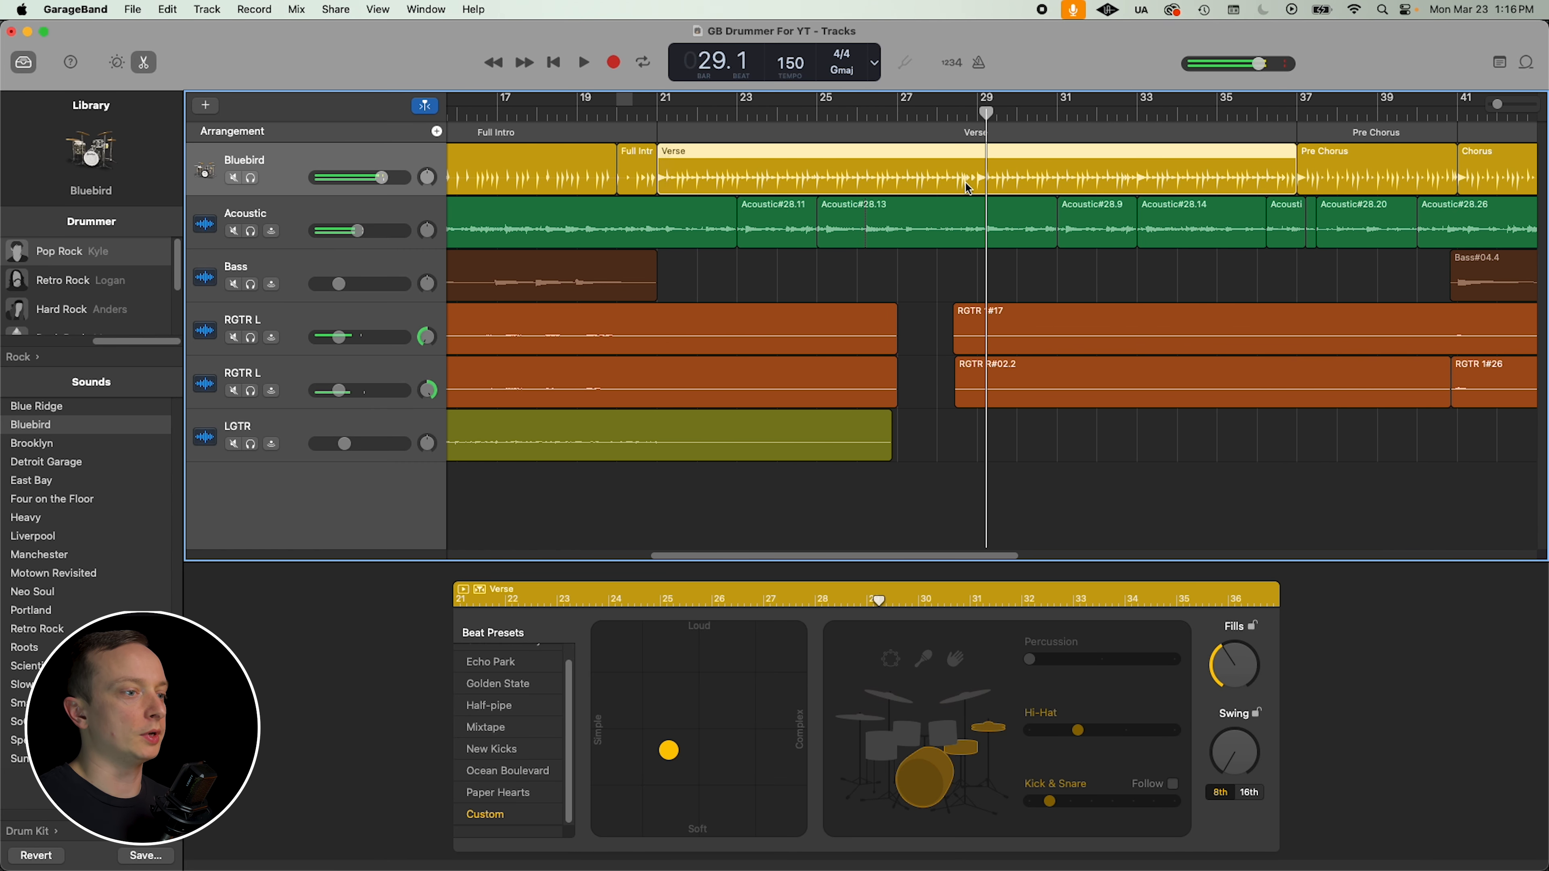
drag(1234, 664, 1234, 773)
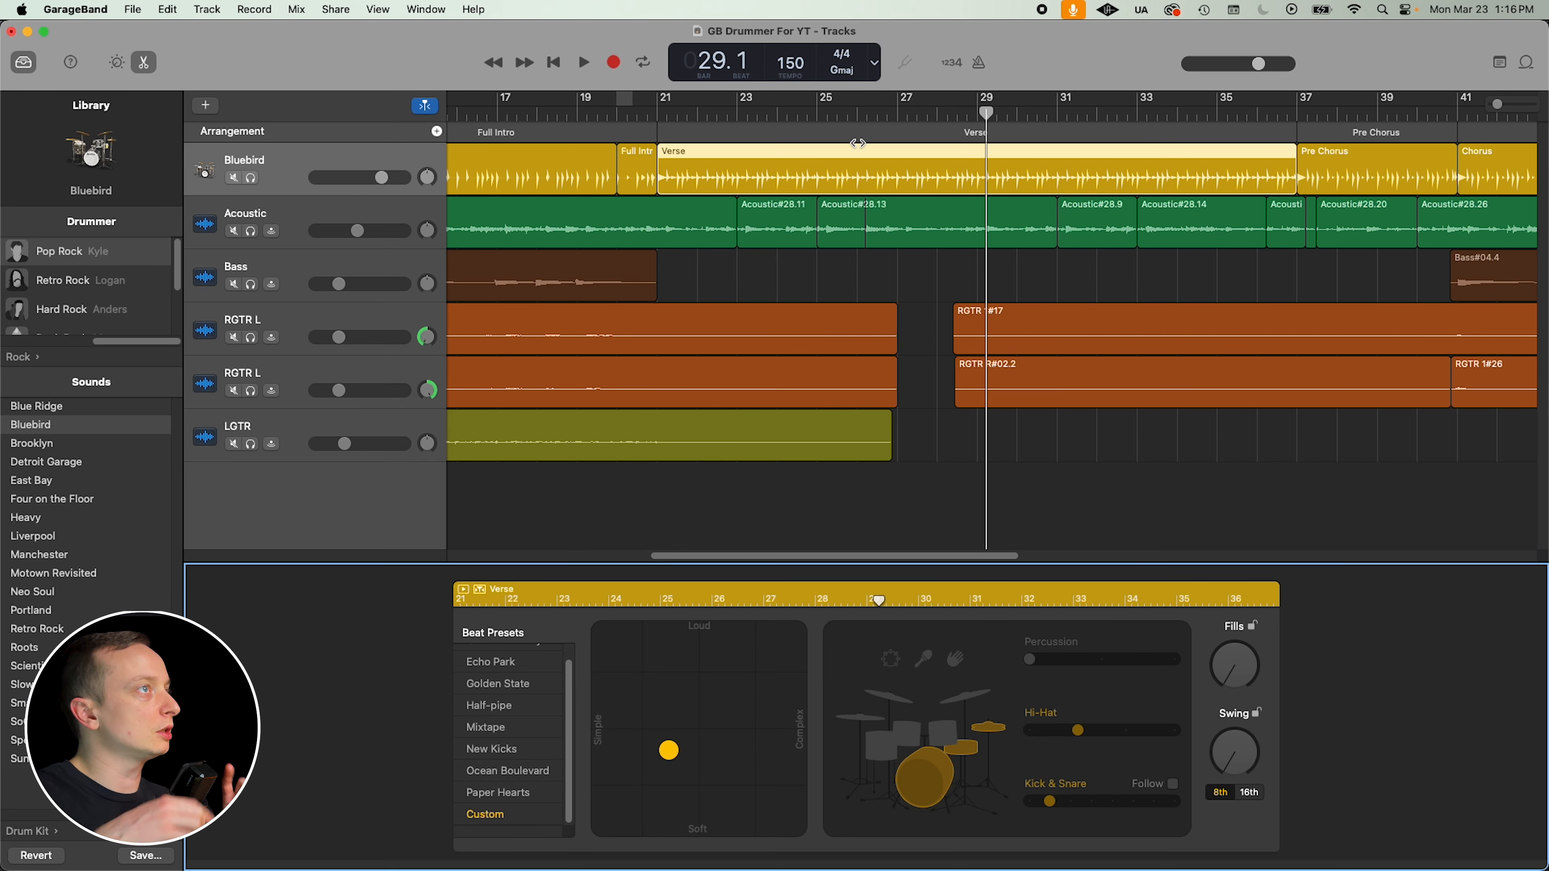
click(910, 120)
key(space)
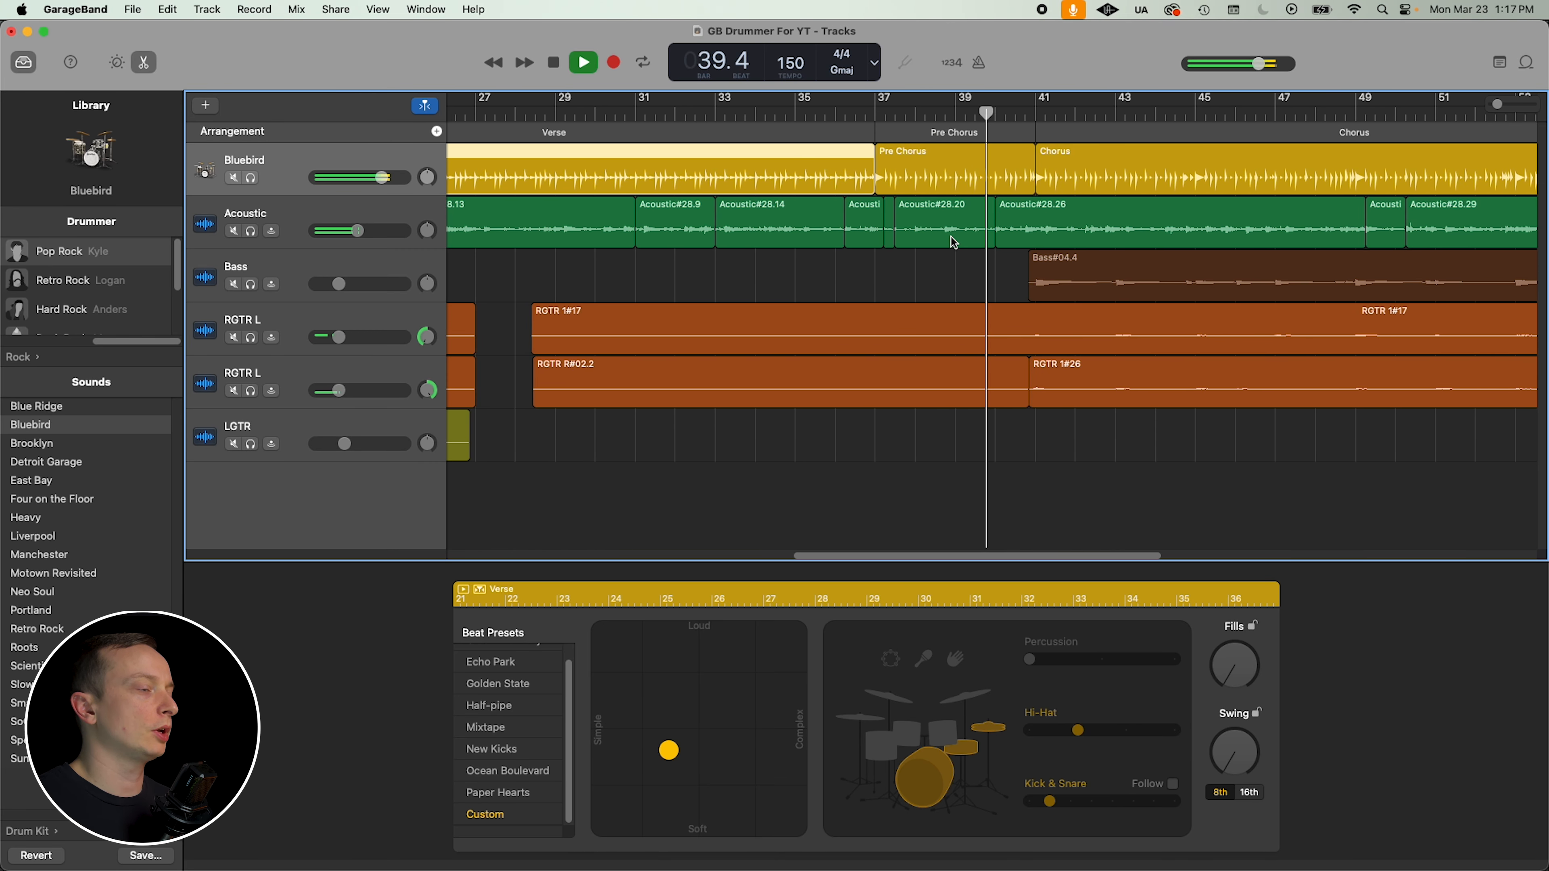
key(space)
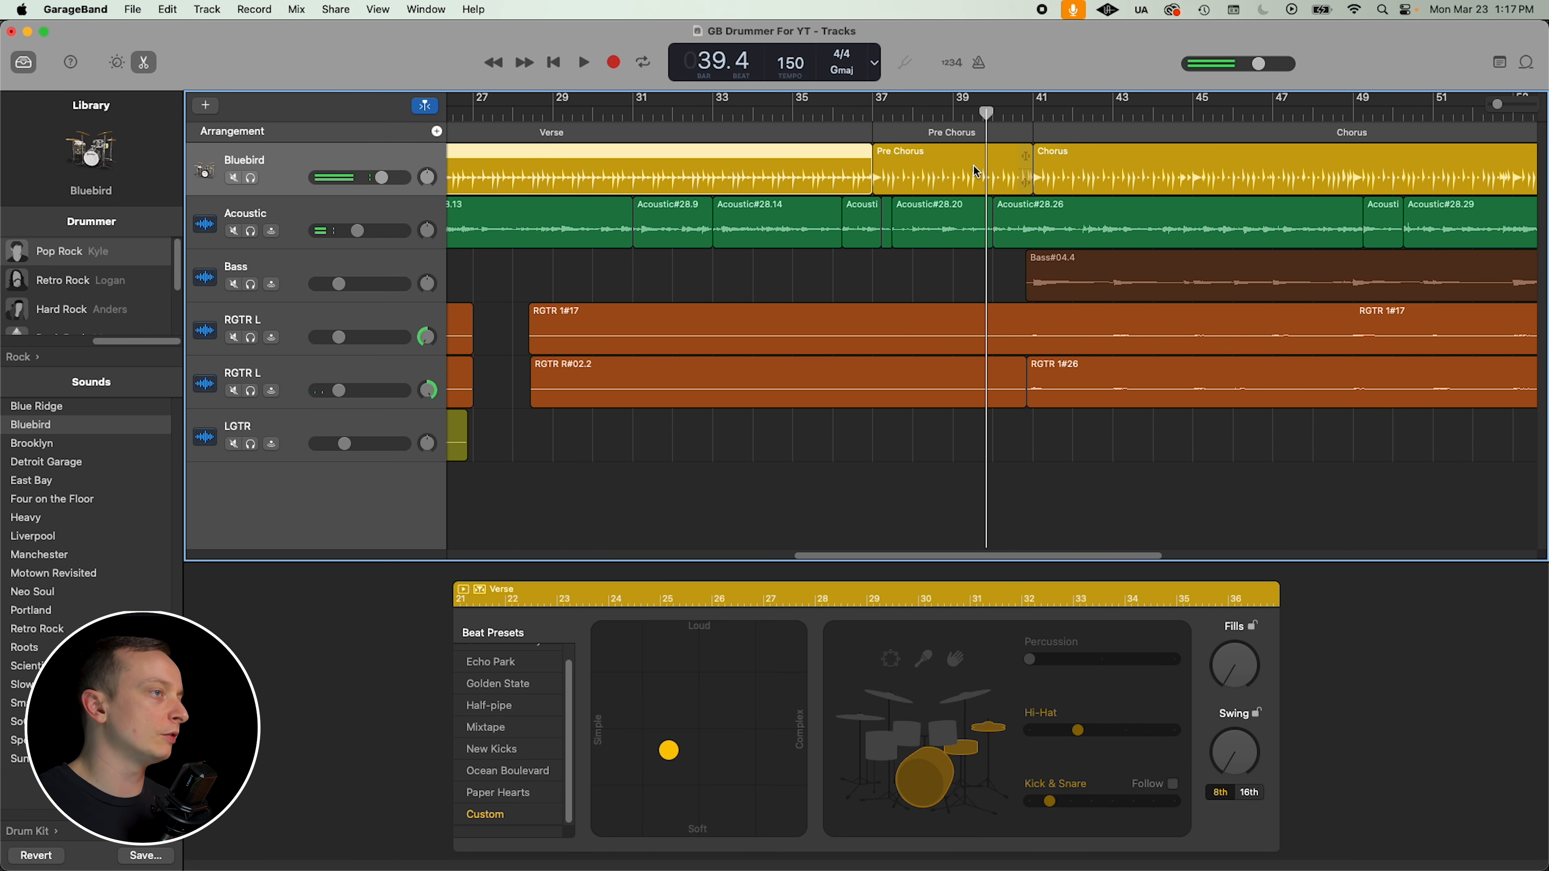
Step: Switch the Pre Chorus drummer region from cymbals to hi-hat and play from about bar 35 into the Chorus
click(974, 171)
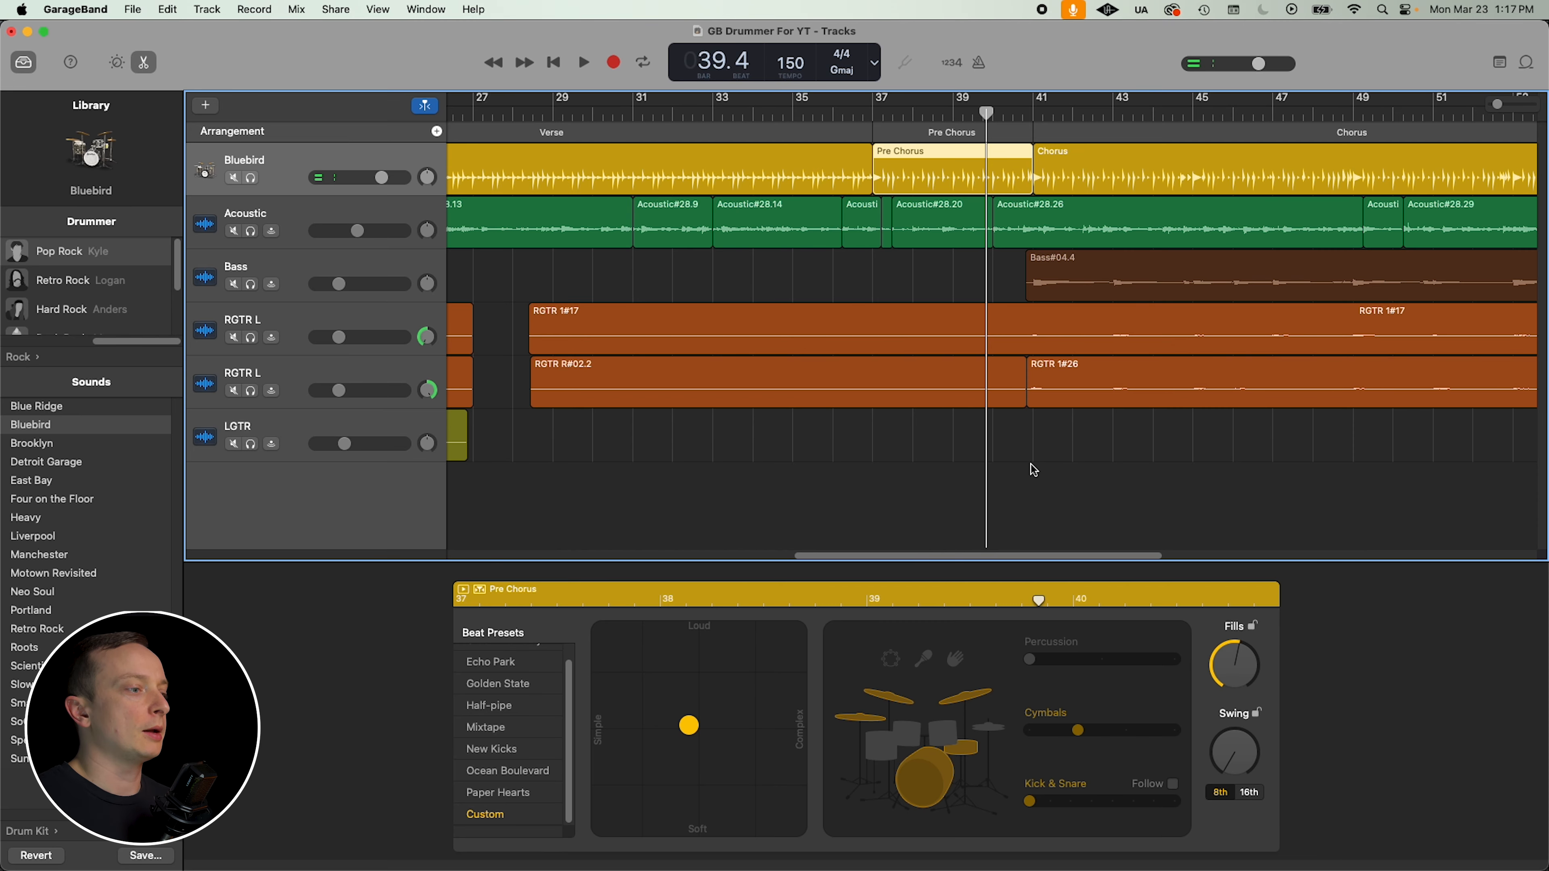
click(970, 699)
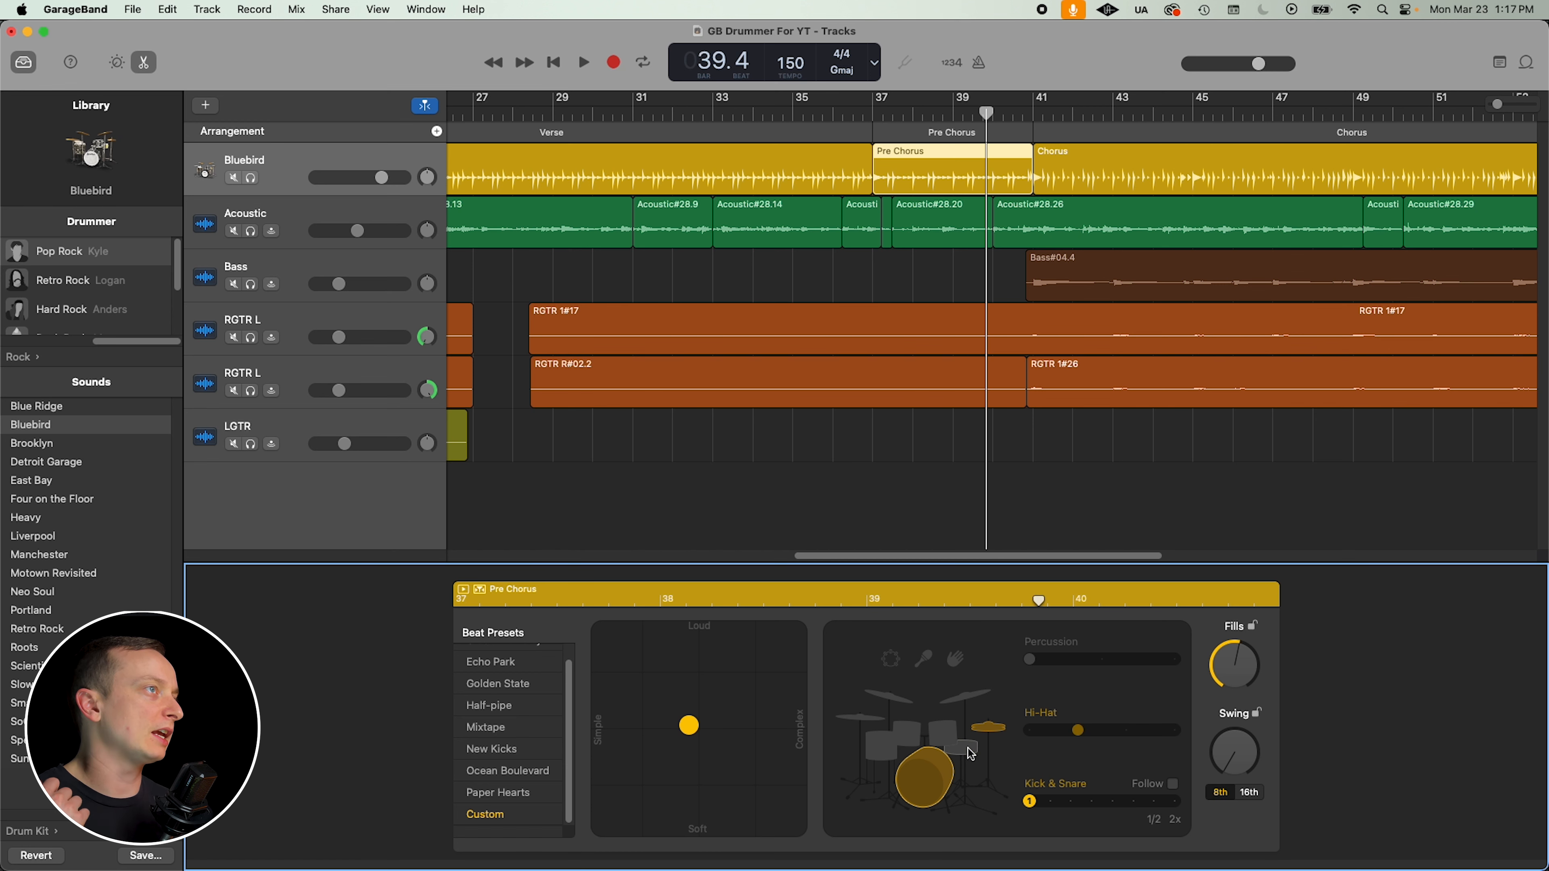
click(795, 114)
key(space)
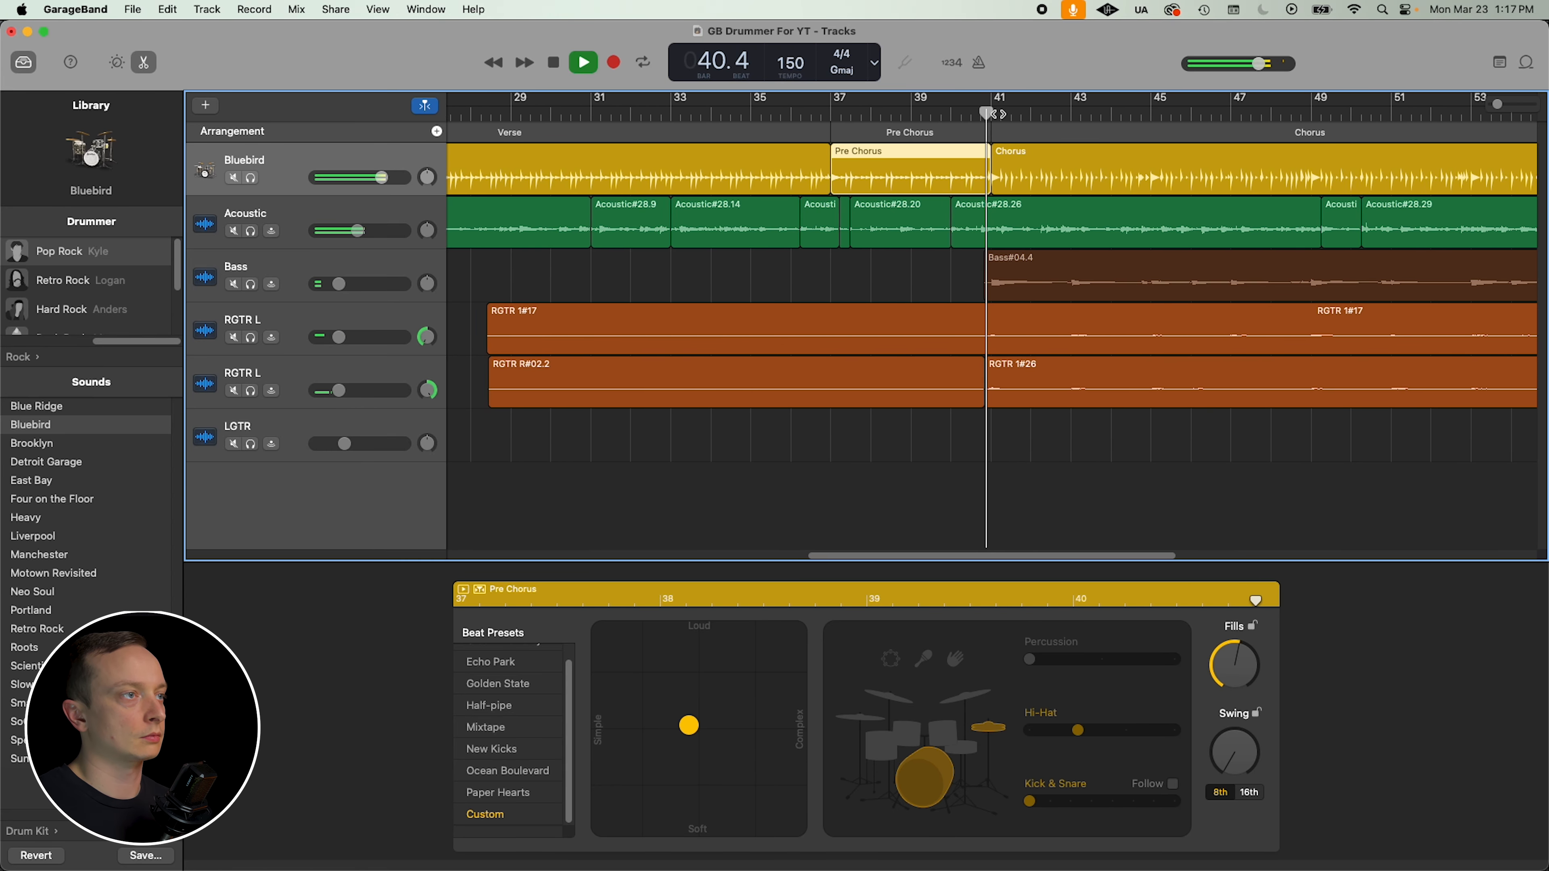
key(space)
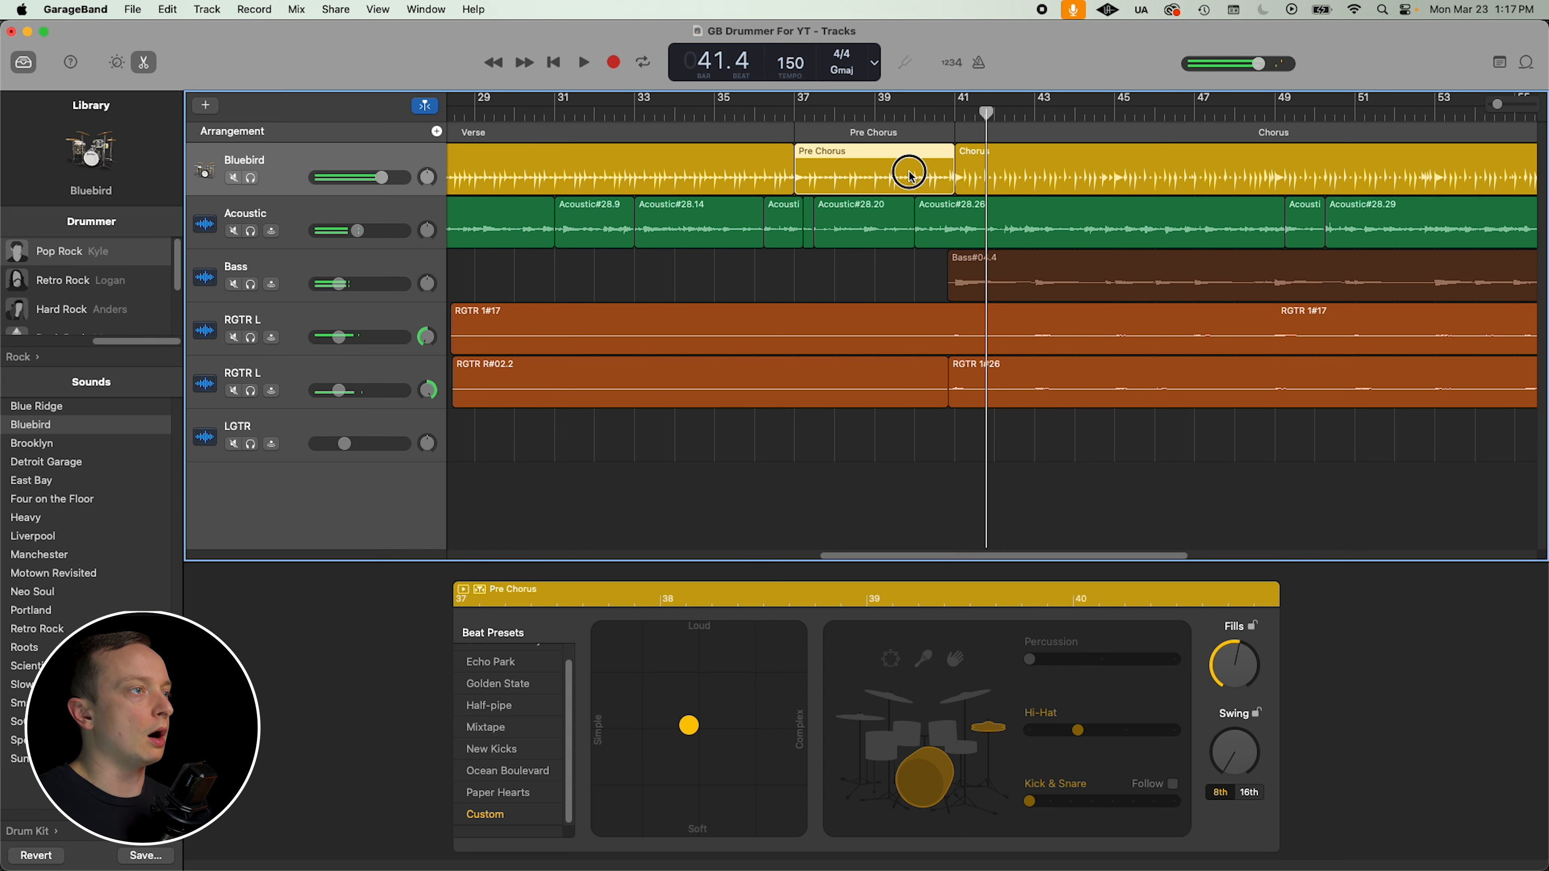
Step: Turn the Pre Chorus drummer region's fills all the way down
click(1244, 793)
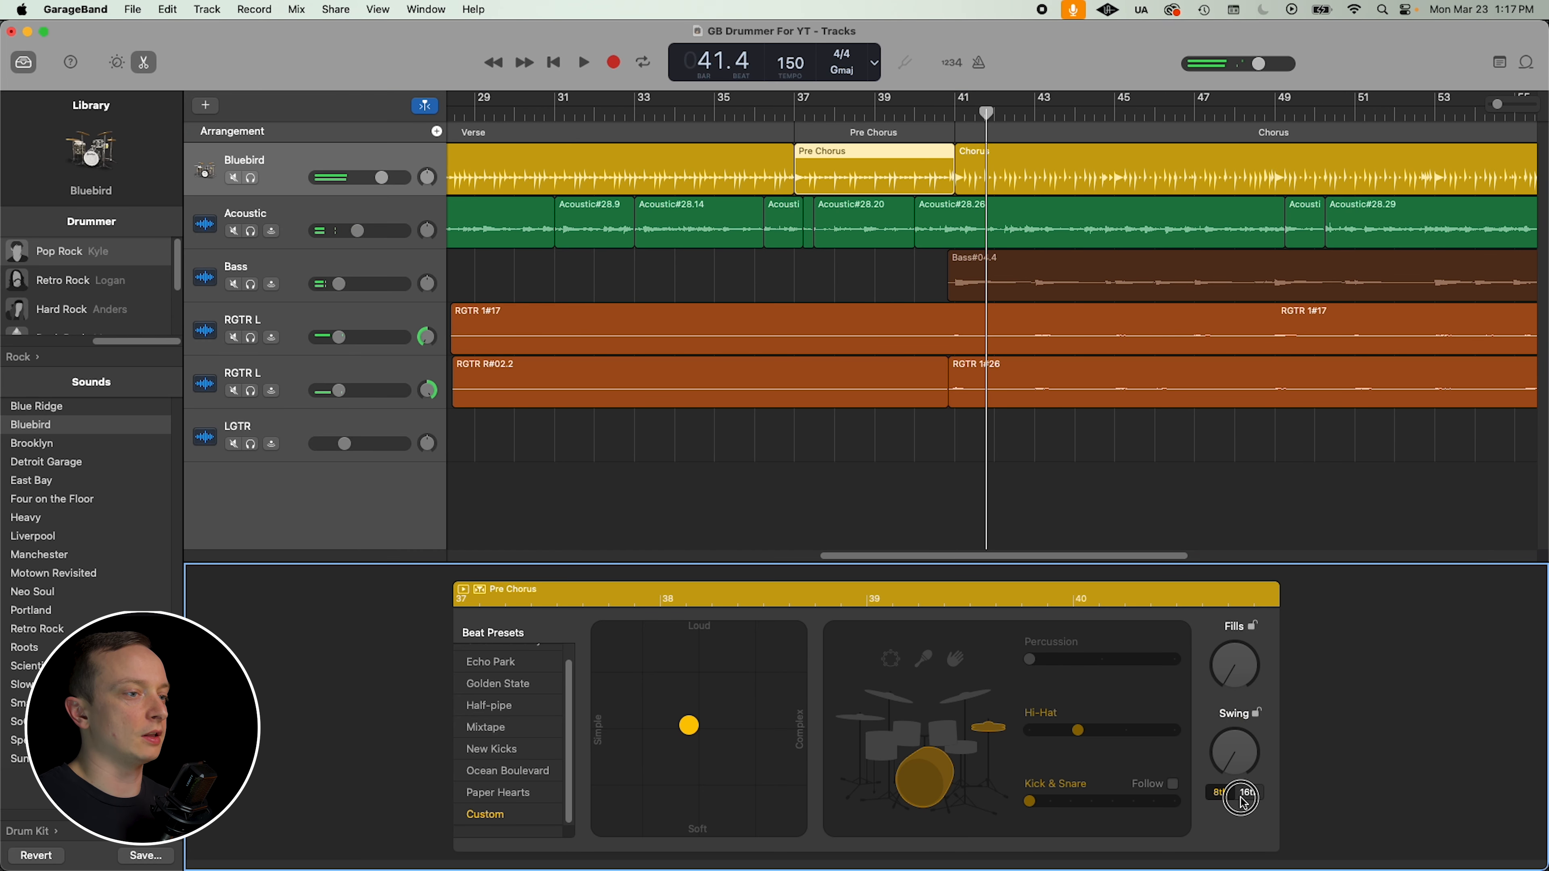